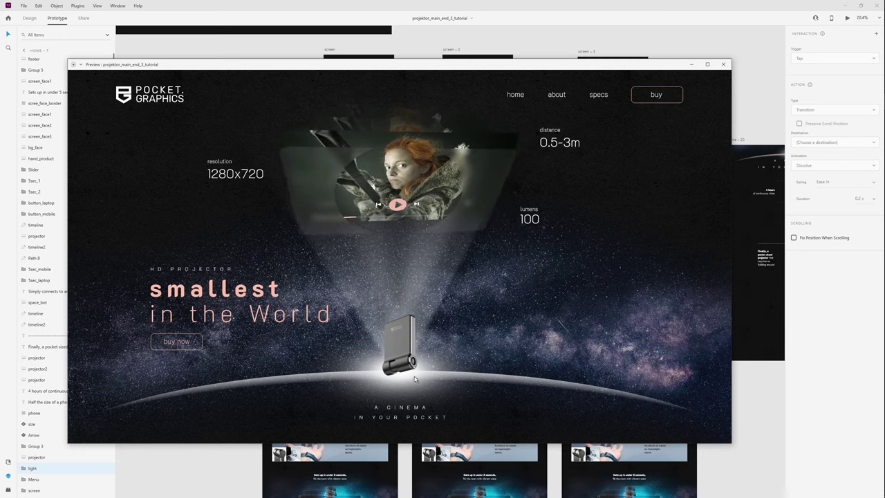
- Scroll through the landing page preview from the hero to the phone-size comparison to examine the projector animation
scroll(486, 337, "down", 3)
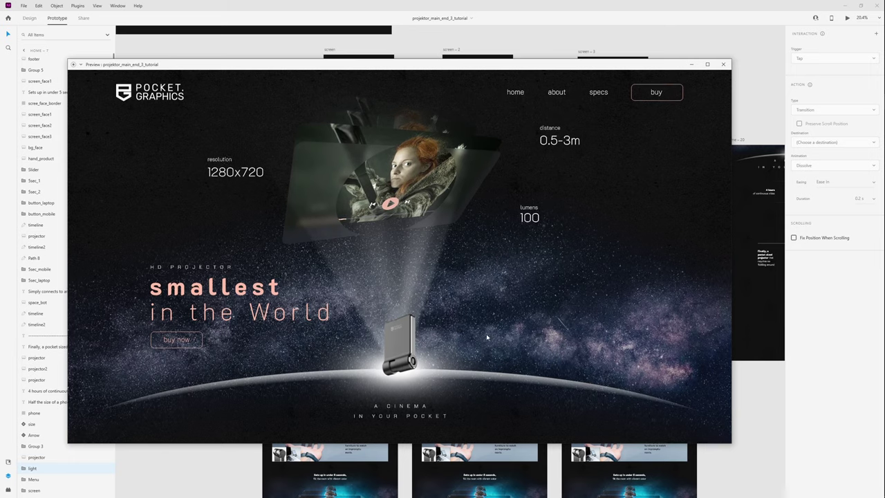
scroll(487, 337, "down", 3)
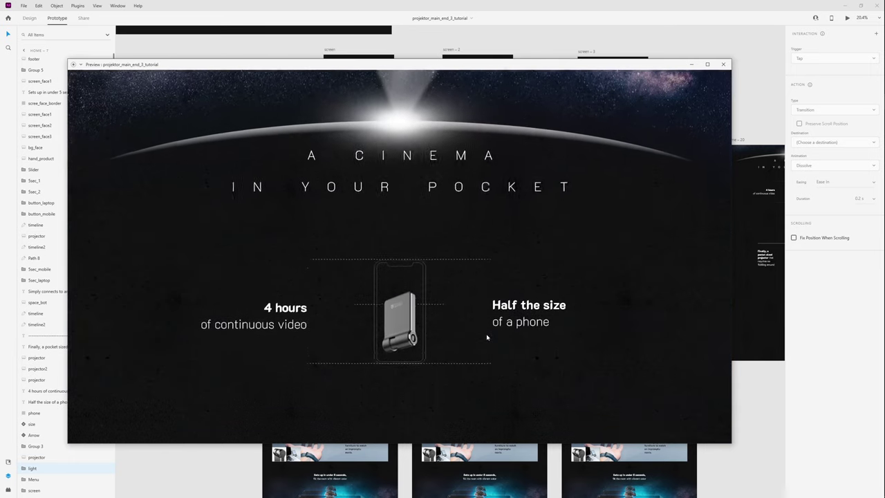
scroll(487, 337, "down", 5)
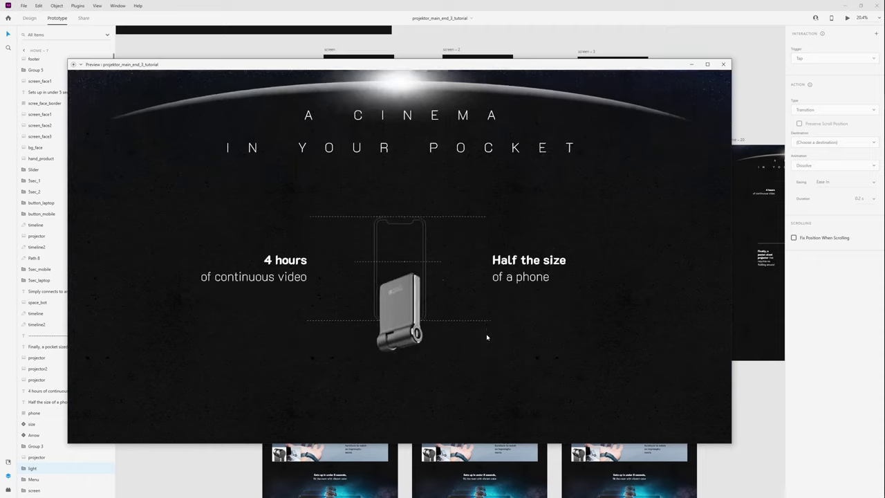
scroll(533, 309, "down", 2)
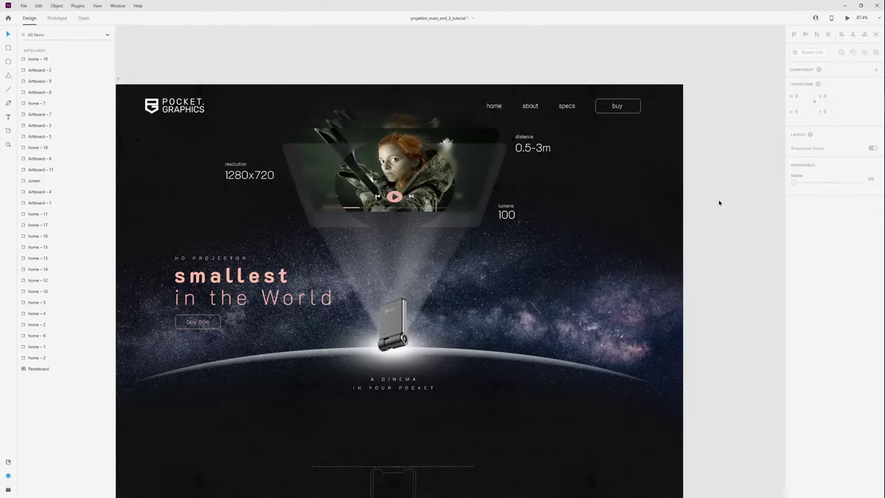
- Move the white circle onto the grey rounded rectangle in Artboard – 11 and centre the two shapes horizontally
mouse_move(371, 178)
left_mouse_down()
mouse_move(359, 186)
mouse_move(372, 178)
left_mouse_up()
scroll(458, 248, "down", 5)
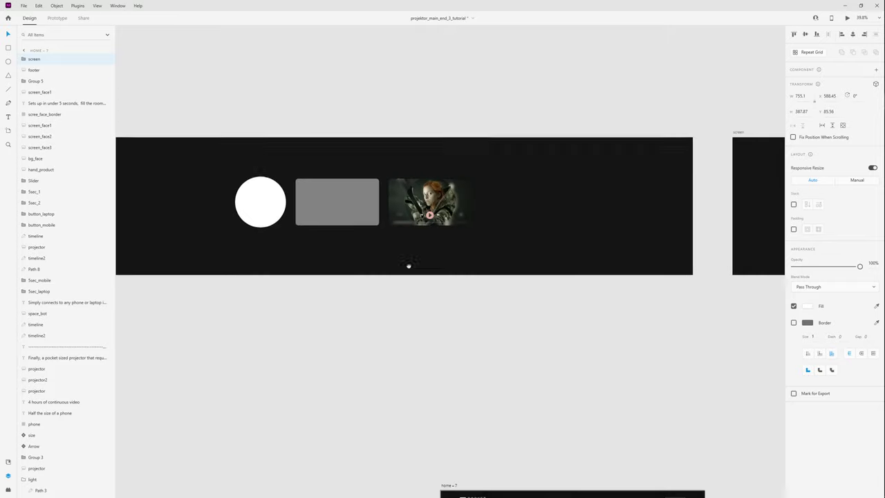
scroll(482, 212, "up", 5)
left_click(482, 212)
left_click_drag(494, 159, 483, 178)
left_click_drag(293, 203, 602, 195)
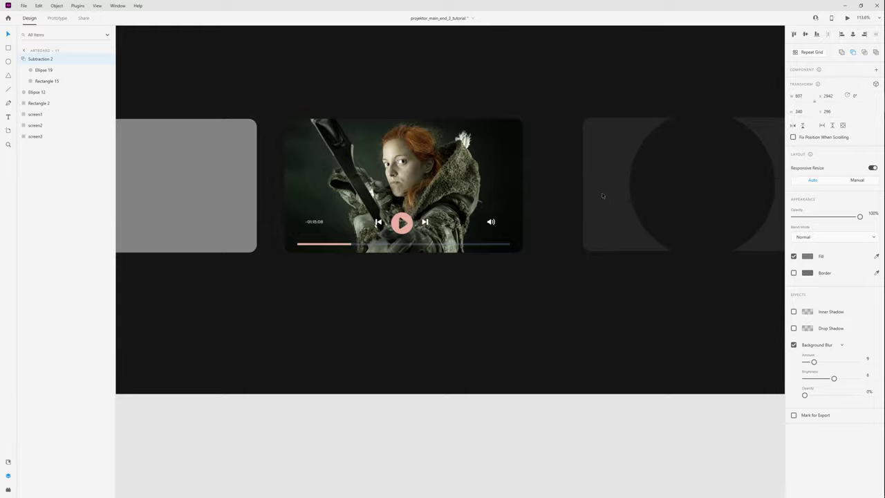
scroll(599, 199, "down", 3)
left_click(300, 187)
left_click(194, 205)
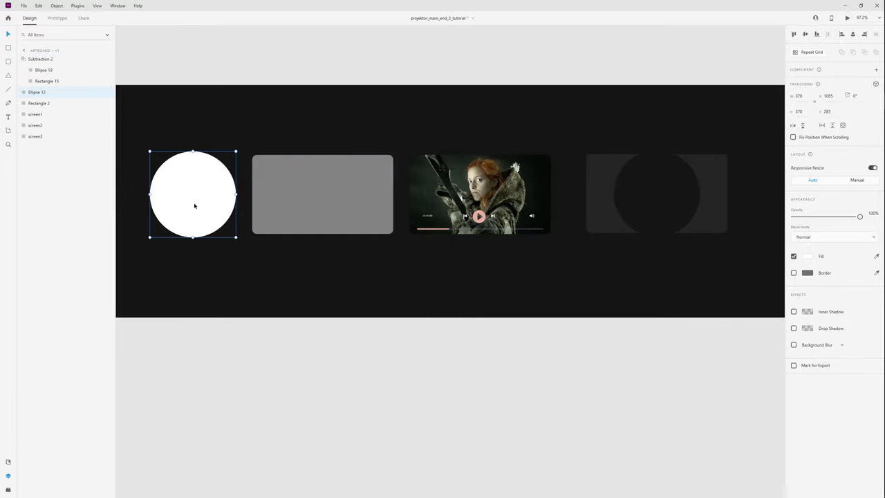
left_click_drag(198, 211, 323, 213)
left_click_drag(298, 292, 339, 192)
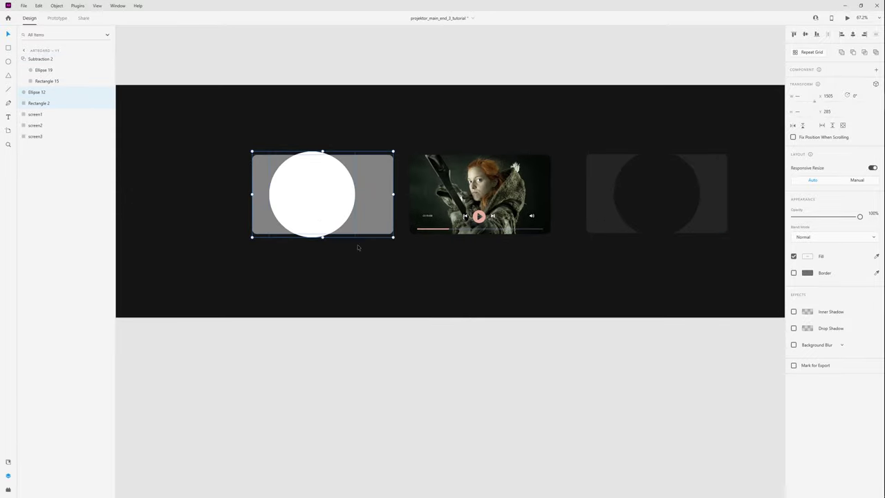
key("shift+c")
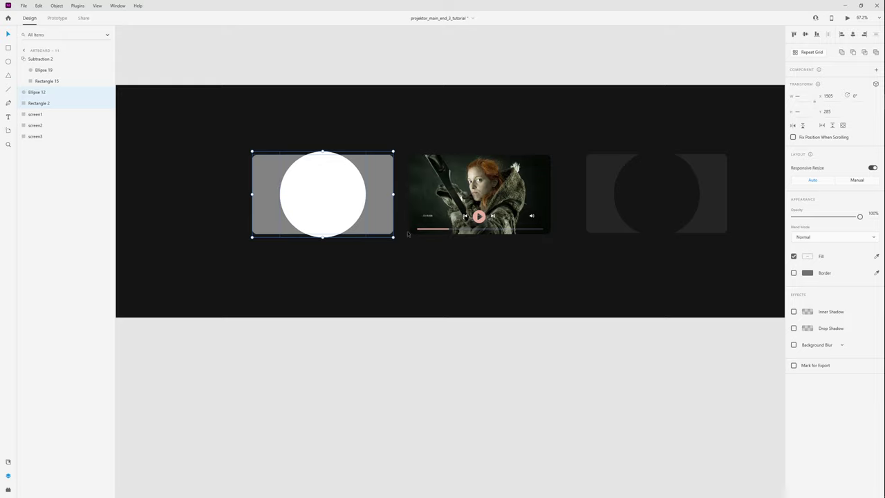
- Place the circle and rectangle over the video player image and subtract the circle from the rectangle
scroll(407, 233, "up", 3)
left_click_drag(258, 201, 525, 214)
scroll(563, 205, "right", 5)
left_click(442, 220)
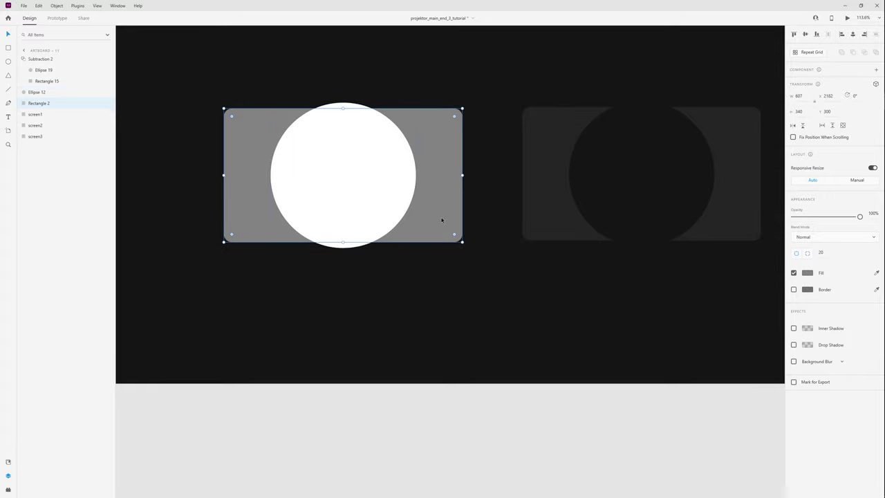
left_click(387, 201, "shift")
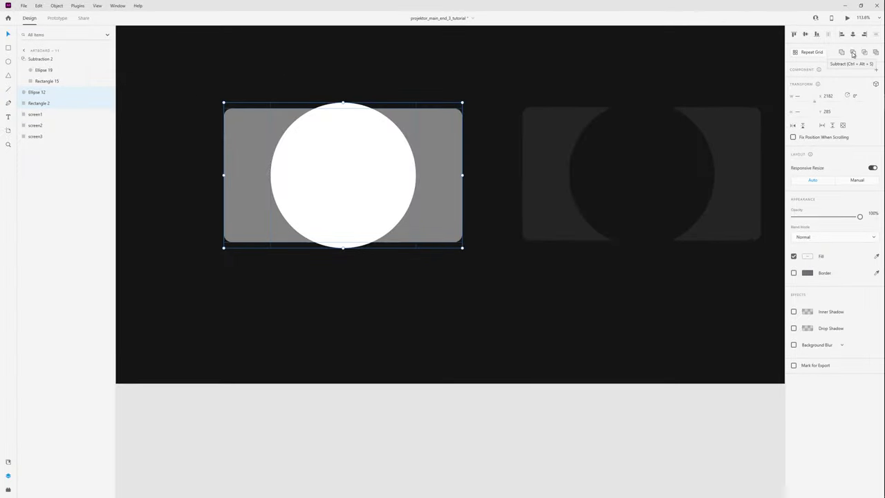
left_click(820, 64)
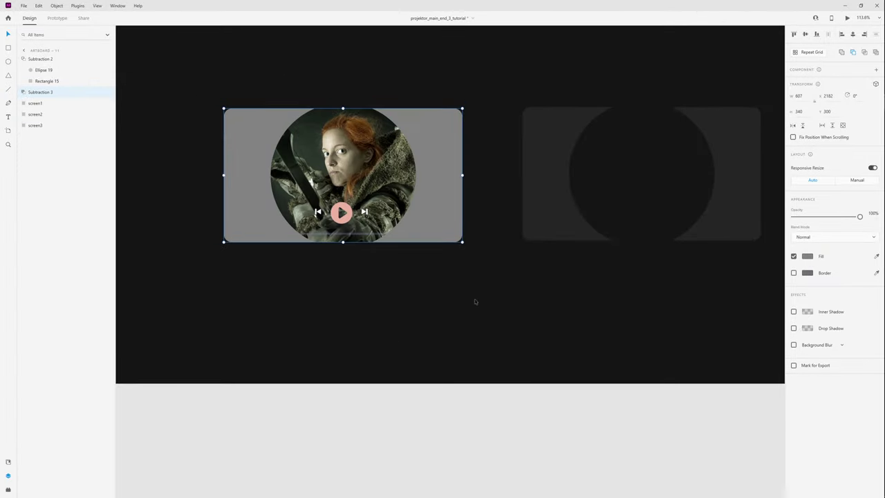
left_click(387, 320)
- Try moving the circle and the rectangle inside the subtracted shape, undoing each move
double_click(417, 214)
left_click(414, 190)
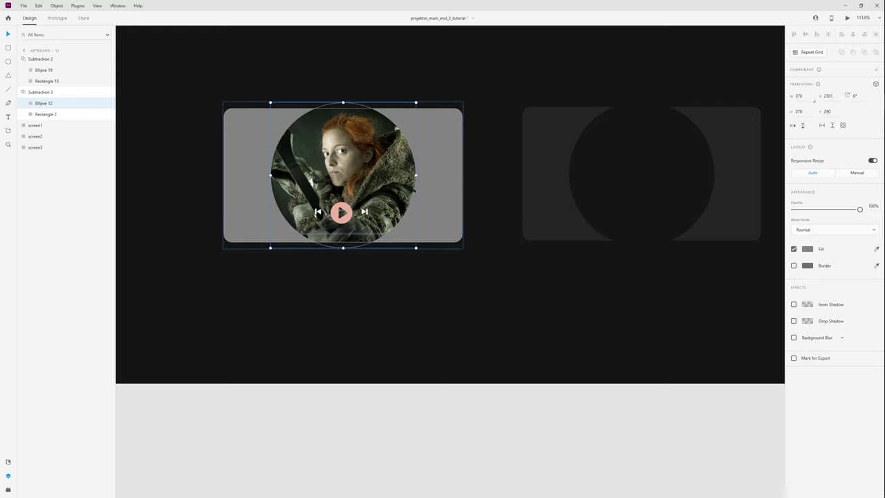
left_click_drag(414, 190, 437, 194)
key("ctrl+z")
left_click(491, 291)
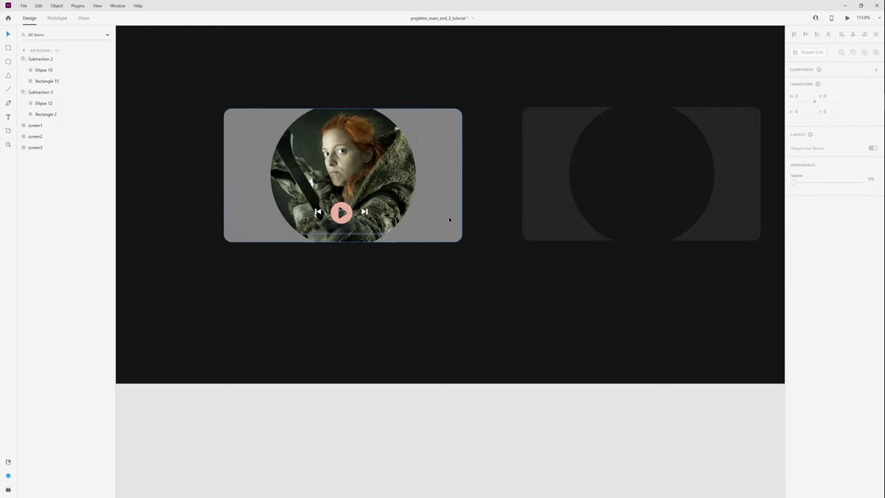
double_click(450, 183)
left_click_drag(450, 181, 464, 164)
key("ctrl+z")
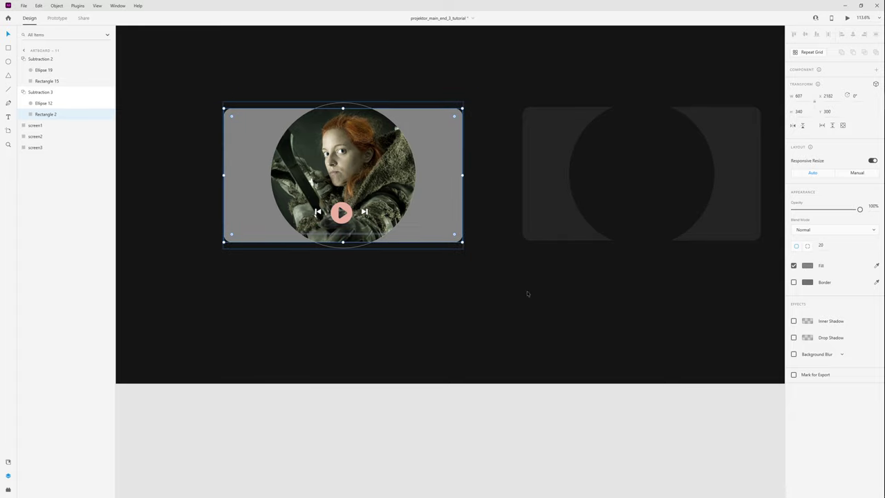
- Enable background blur on the rectangle inside the subtracted shape, with amount 9 and brightness 6
left_click(793, 354)
left_click_drag(805, 372, 833, 390)
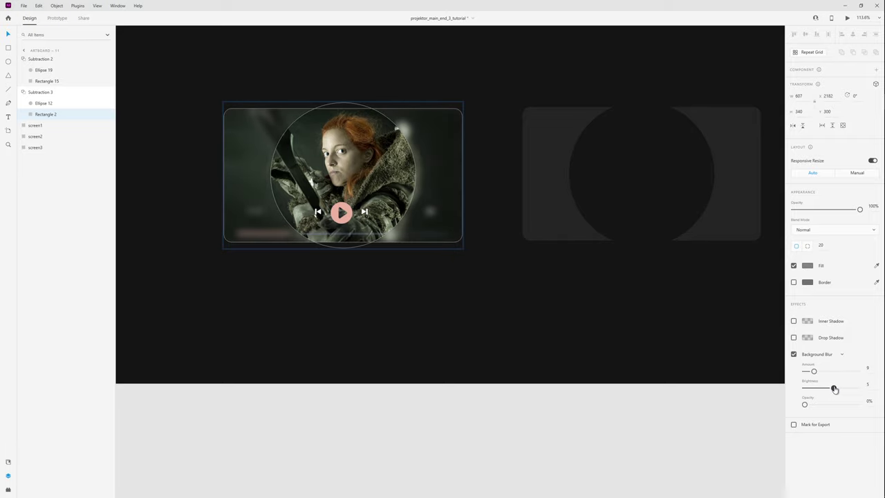
left_click_drag(835, 389, 833, 389)
left_click(482, 303)
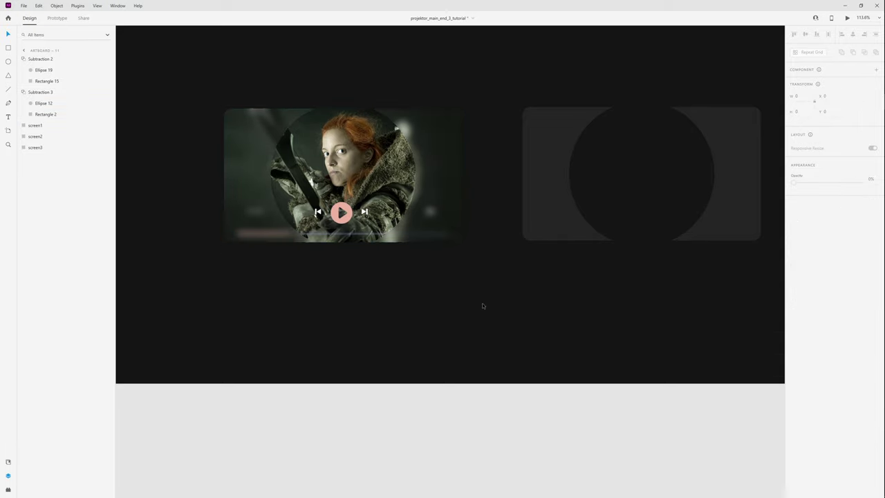
- Try shifting the blurred cutout over the video image, and undo the moves
left_click(429, 202)
left_click_drag(429, 201, 437, 232)
left_click_drag(448, 180, 445, 190)
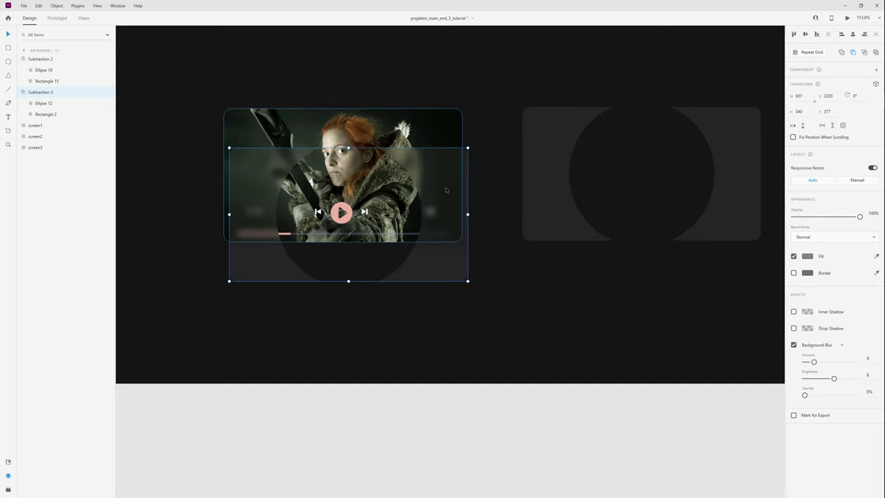
key("ctrl+z")
key("ctrl+z")
- Spread the blurred cutout and the three stacked image layers apart vertically to show how they are layered
left_click_drag(437, 137, 436, 229)
left_click(423, 187)
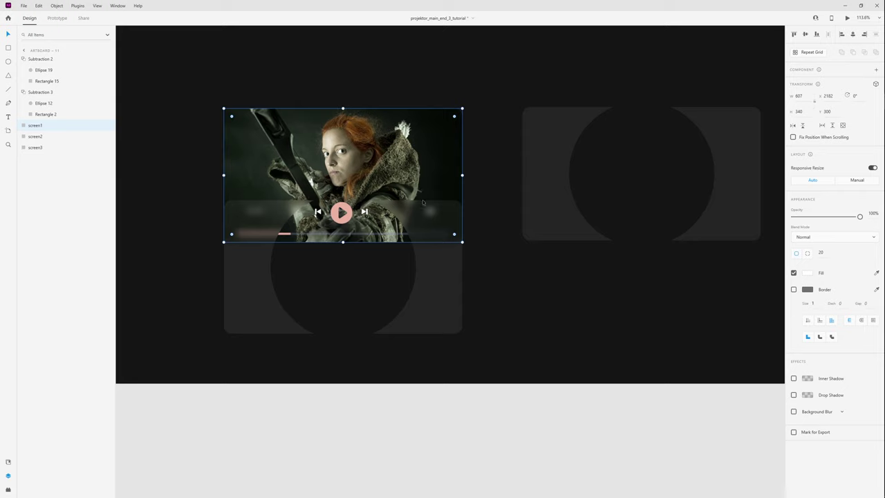
left_click_drag(373, 167, 415, 231)
left_click_drag(425, 141, 430, 61)
left_click_drag(429, 163, 429, 93)
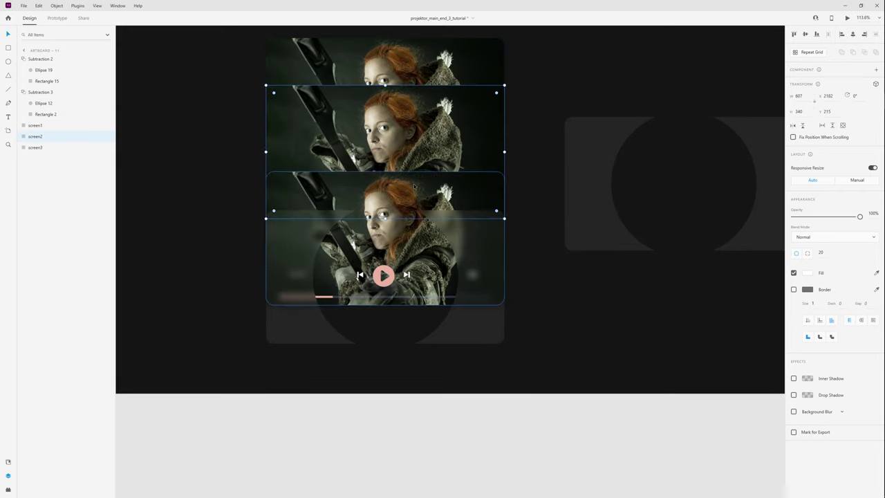
left_click_drag(436, 193, 436, 156)
left_click_drag(469, 229, 467, 219)
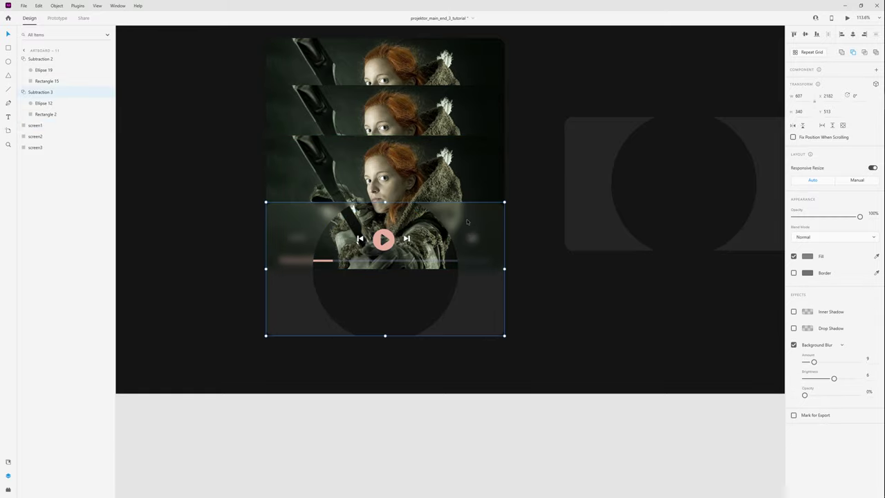
- Select the blurred cutout with all three image layers and align them to their vertical middle
scroll(467, 219, "down", 2)
left_click_drag(529, 273, 510, 281)
left_click_drag(251, 315, 463, 110)
left_click(805, 35)
- Group the aligned cutout and image layers and rename the group "screen"
key("ctrl+g")
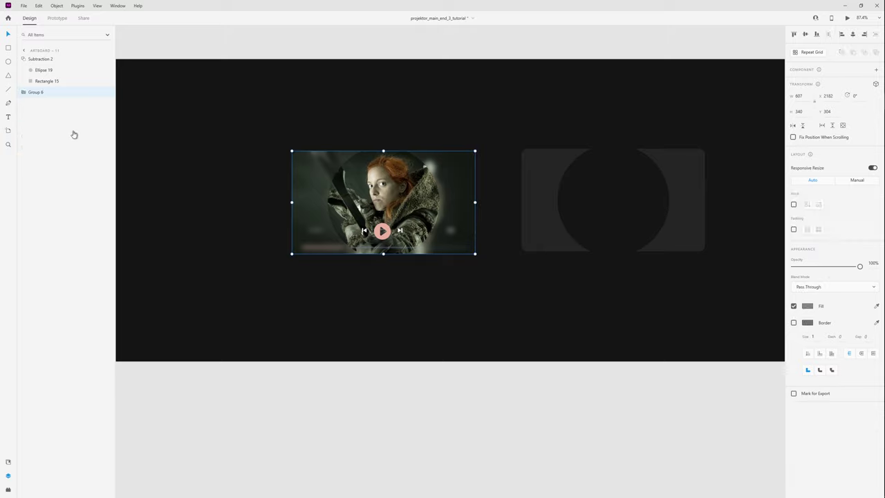
double_click(40, 94)
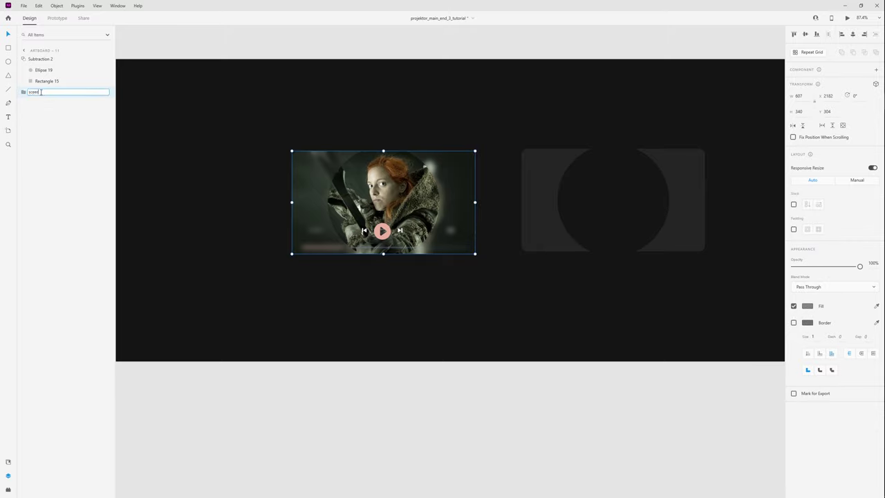
type("screen")
key("Return")
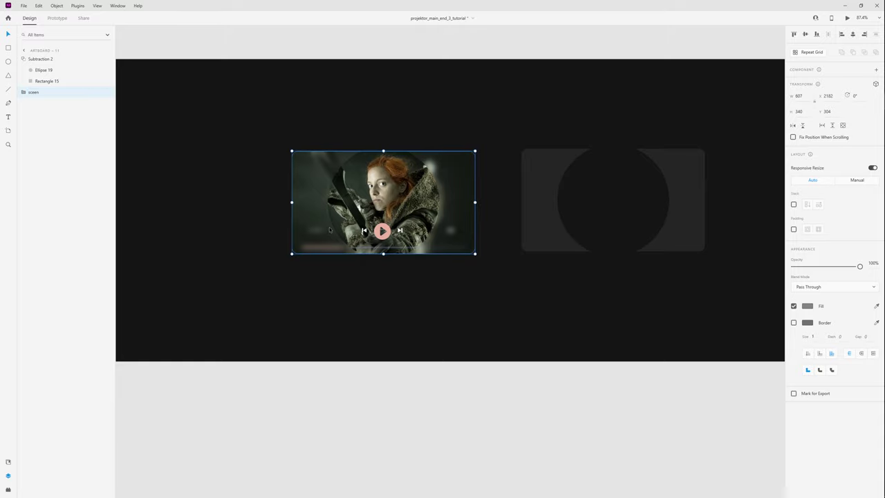
- Copy the grouped video player into the empty square "screen" artboard
scroll(328, 227, "down", 5)
left_click_drag(620, 222, 209, 219)
scroll(385, 169, "up", 1)
scroll(386, 169, "up", 1)
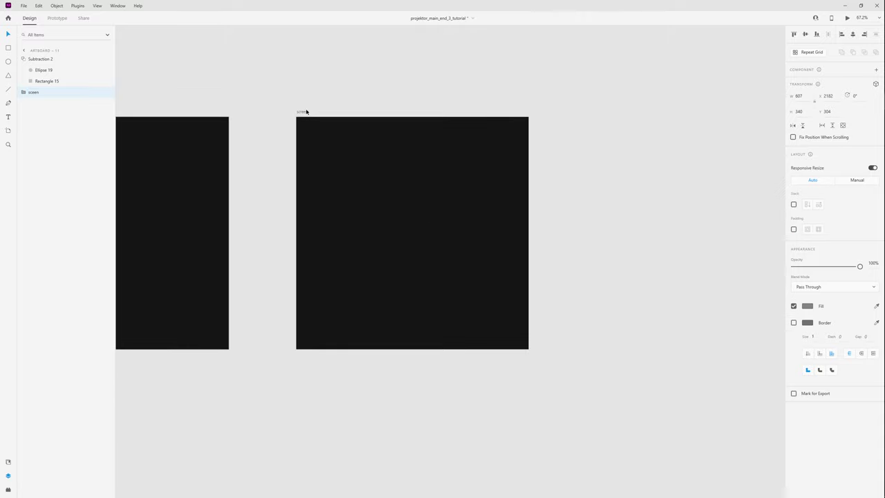
left_click(462, 247)
key("ctrl+v")
scroll(448, 263, "up", 2)
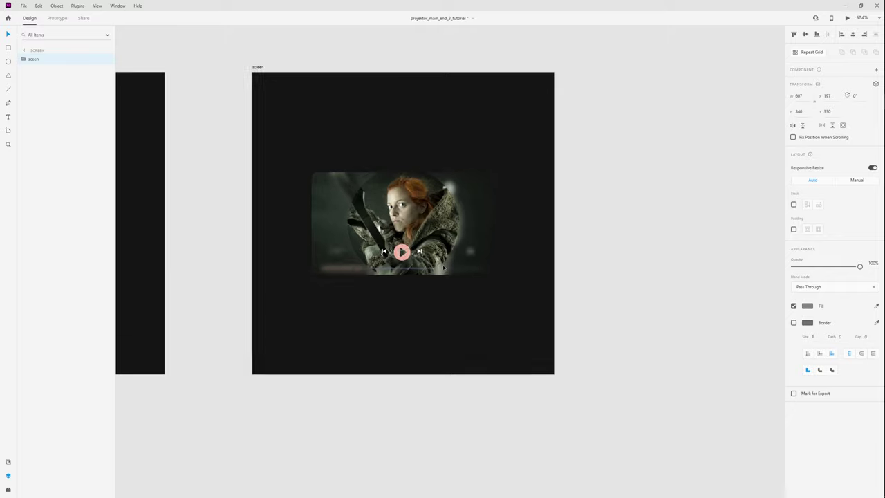
left_click(435, 316)
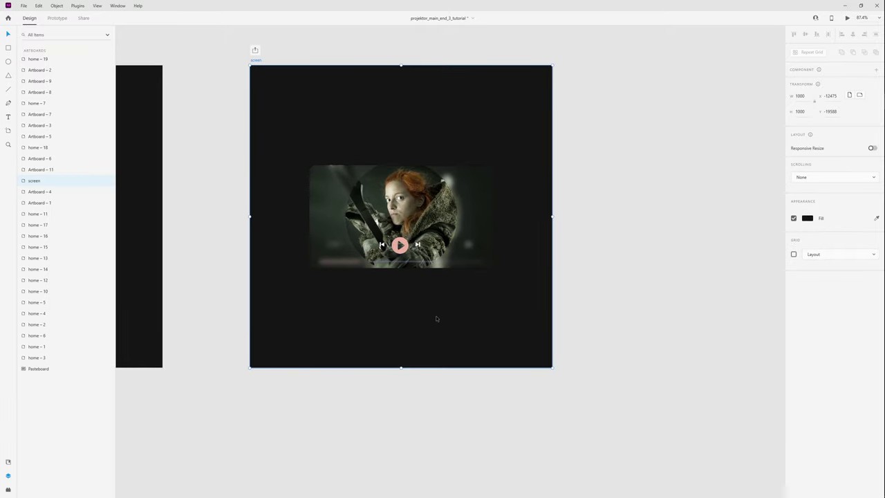
left_click(590, 318)
- Duplicate the "screen" artboard containing the video player
scroll(271, 78, "up", 1)
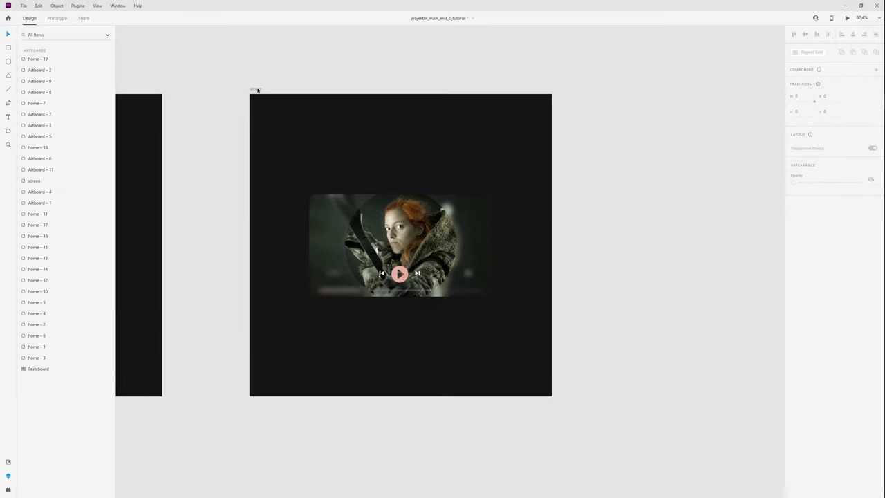
left_click(257, 90)
key("ctrl+d")
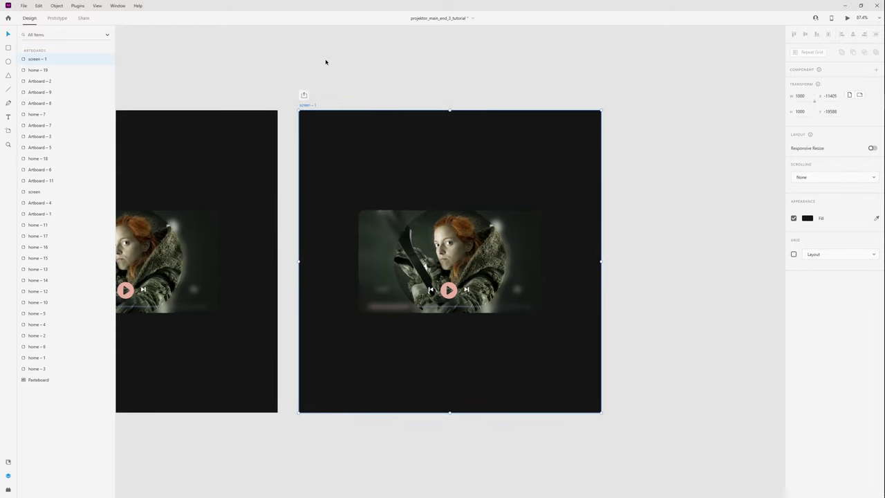
left_click(323, 62)
scroll(322, 62, "down", 2)
left_click_drag(322, 61, 381, 74)
- Link the "screen" artboard to "screen – 1" in prototype mode with a tap-triggered Auto-Animate, Ease In-Out, duration 1 s
key("ctrl+Tab")
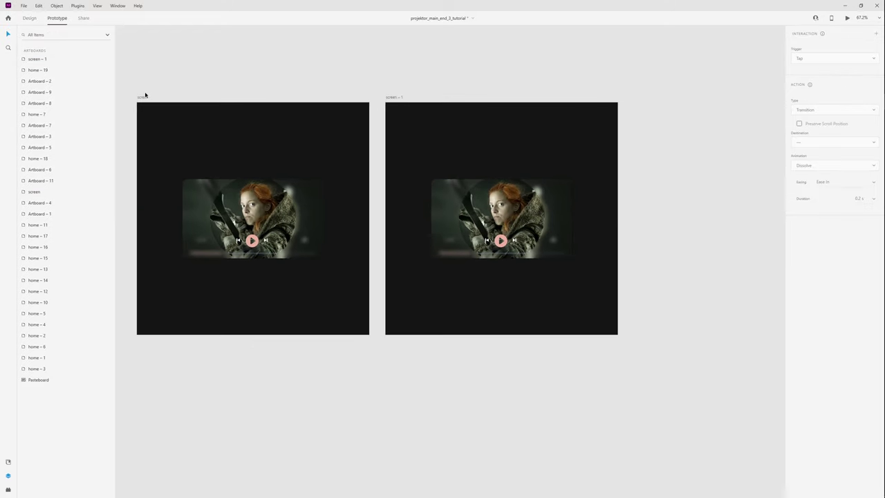
left_click(143, 97)
left_click_drag(369, 212, 427, 223)
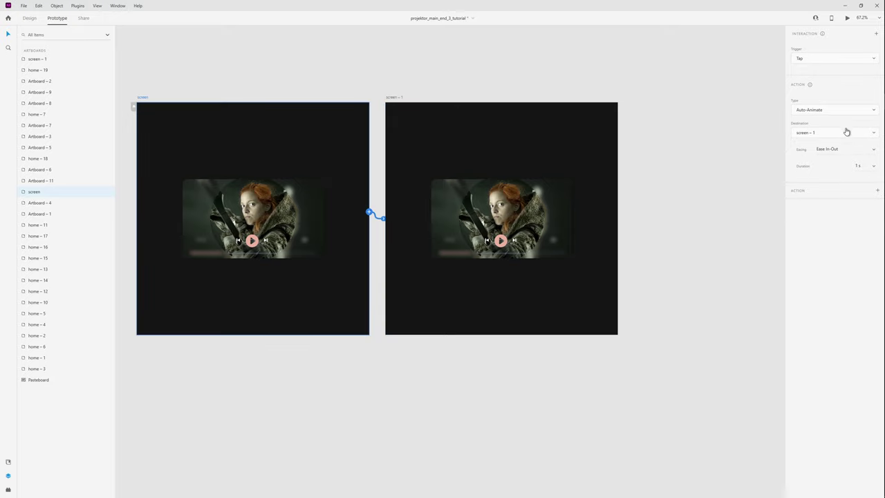
left_click(864, 166)
- Link the "screen – 1" artboard back to the "screen" artboard
left_click(391, 98)
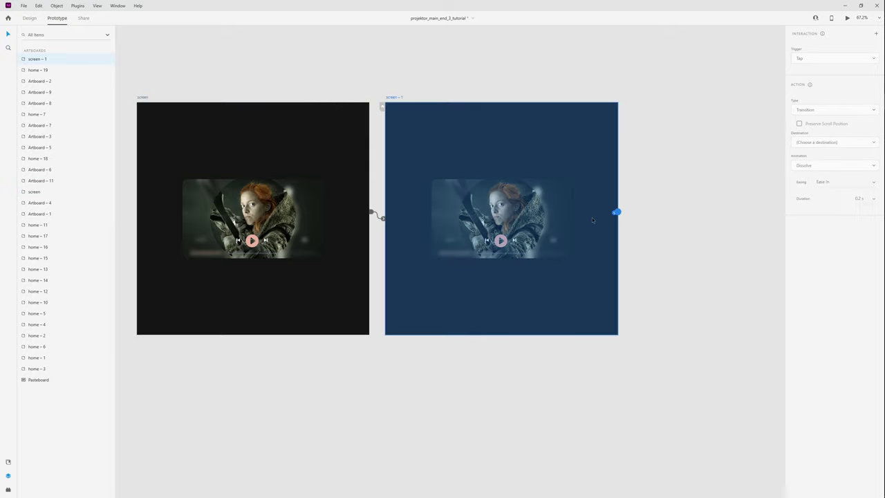
left_click_drag(616, 213, 314, 253)
left_click(480, 373)
- Return to design mode and move the Subtraction 3 layer of the "screen – 1" video player down to about Y 412
key("ctrl+Tab")
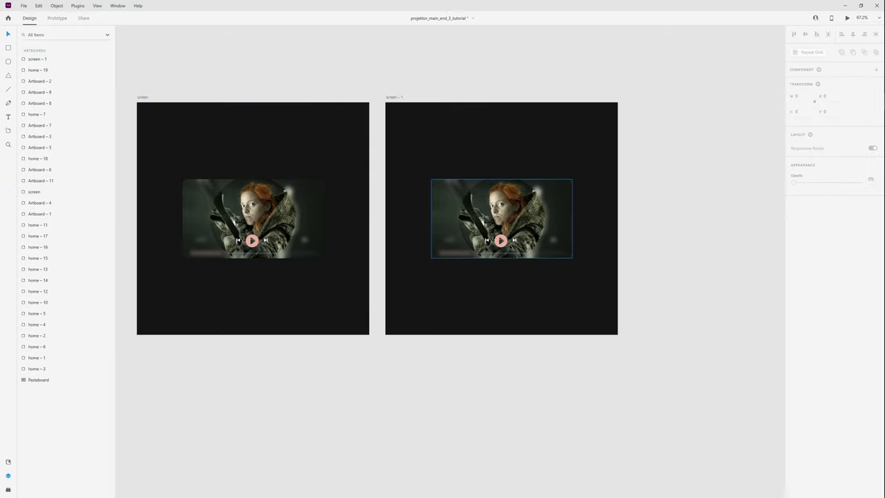
left_click_drag(541, 346, 482, 342)
left_click(520, 225)
scroll(525, 220, "up", 1)
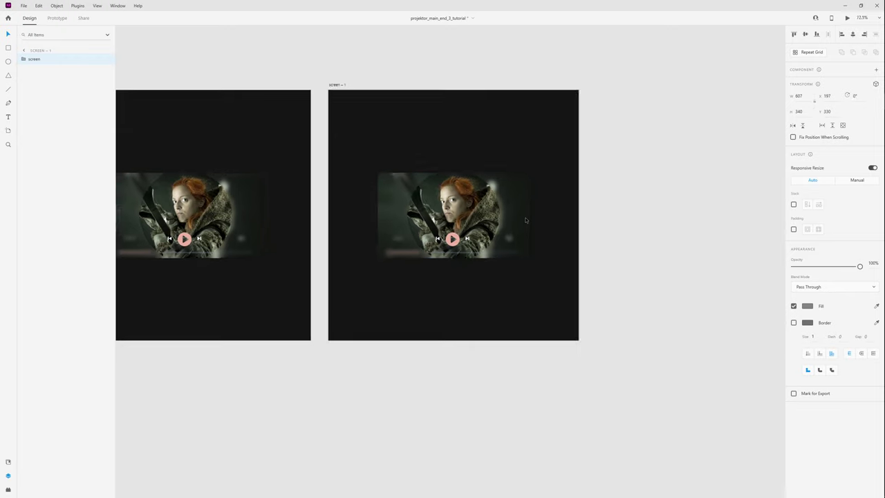
scroll(524, 217, "up", 2)
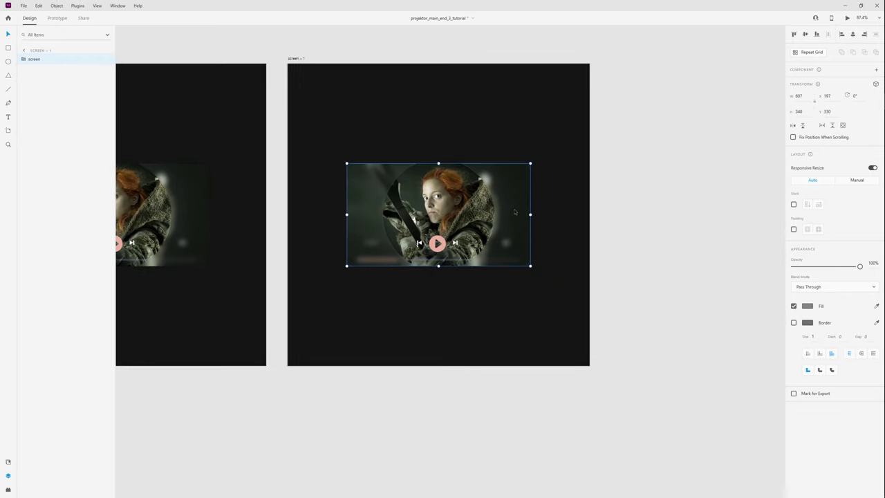
double_click(514, 209)
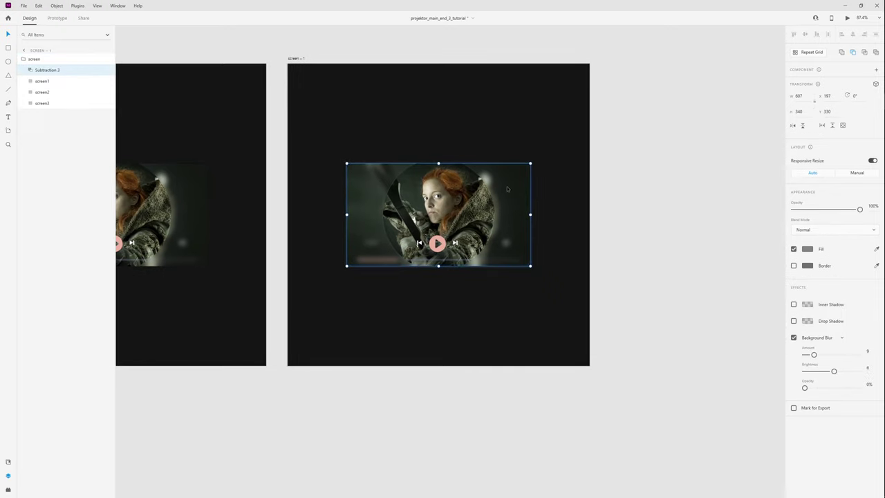
left_click_drag(511, 202, 508, 212)
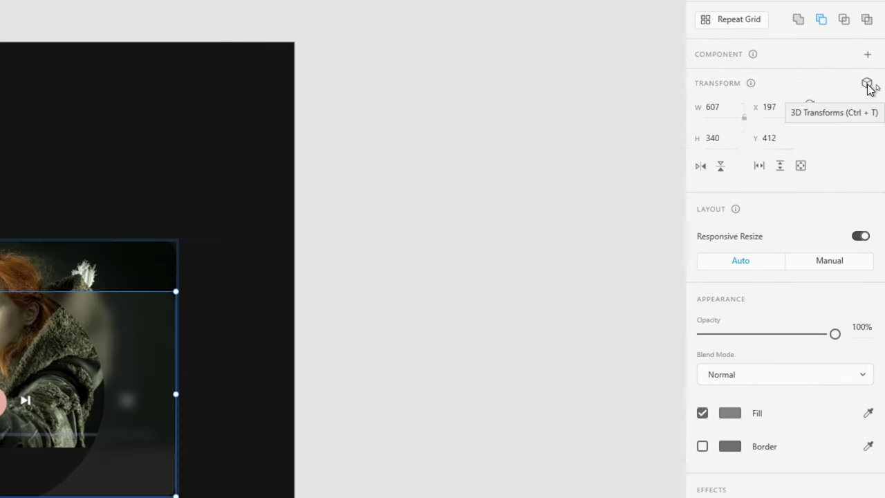
- Enable 3D transforms for Subtraction 3, set its X rotation to -40°, and move it down to about Y 500
left_click(867, 84)
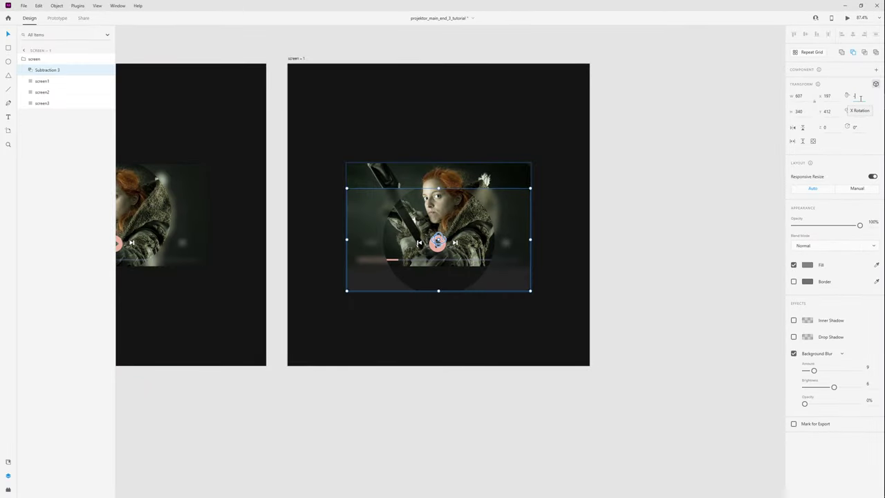
key("Return")
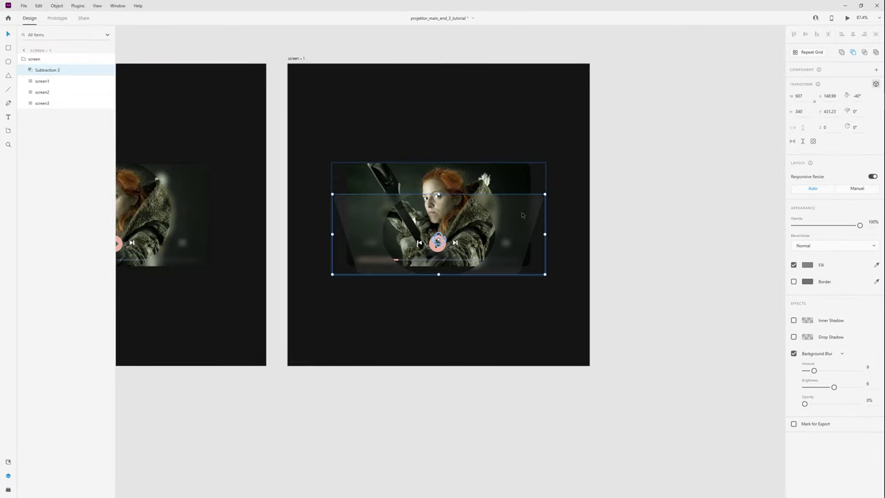
left_click_drag(510, 209, 507, 230)
- Move the screen1 layer down to about Y 425 and set its X rotation to -40°
left_click(484, 191)
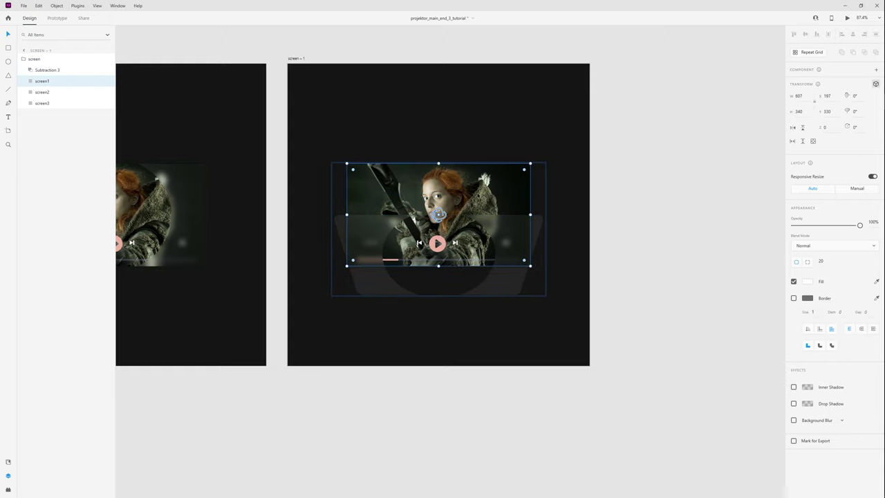
left_click_drag(498, 189, 498, 218)
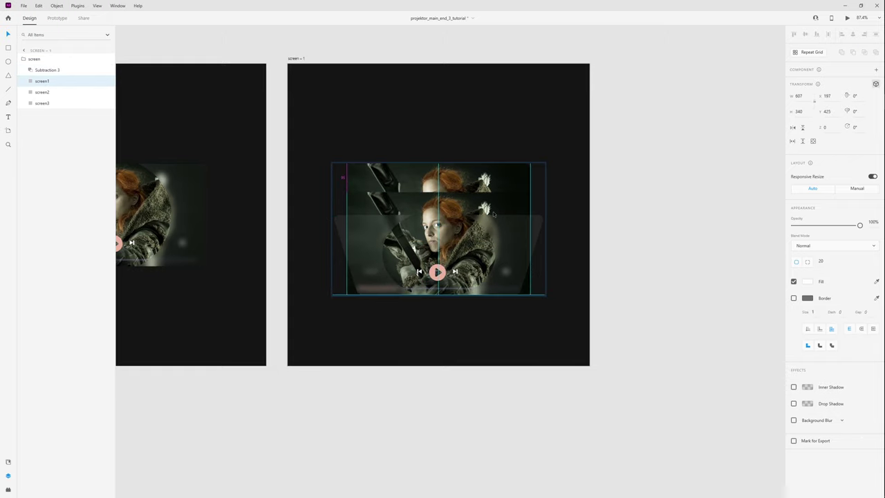
left_click(864, 97)
type("-40")
key("Return")
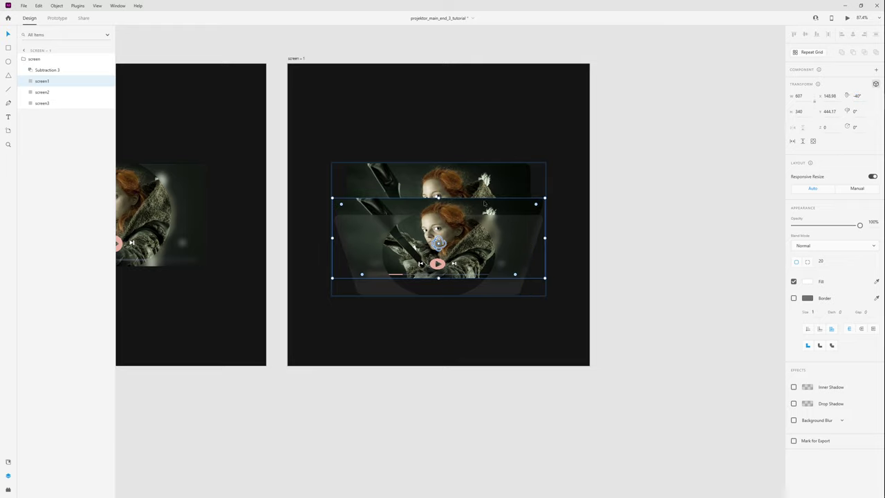
- Move the screen2 layer slightly down behind screen1 and scale it down to about 477 × 266
left_click(475, 184)
left_click_drag(492, 176, 446, 184)
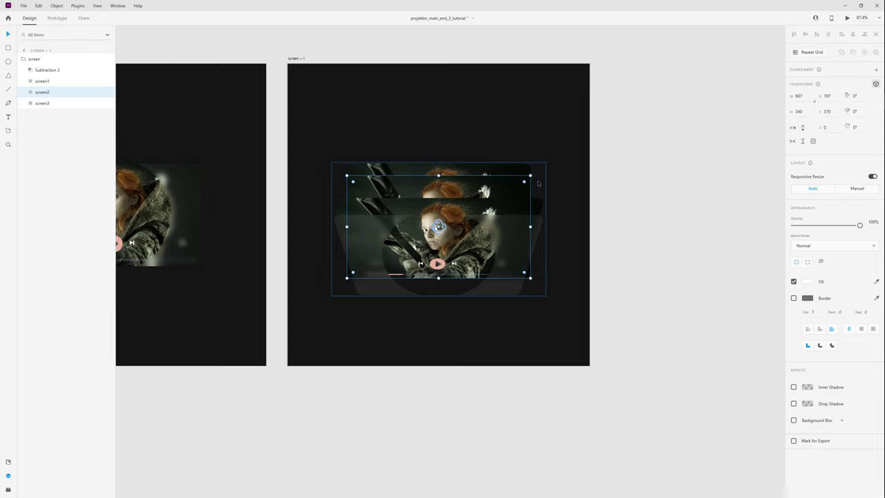
key("alt")
key("ctrl+z")
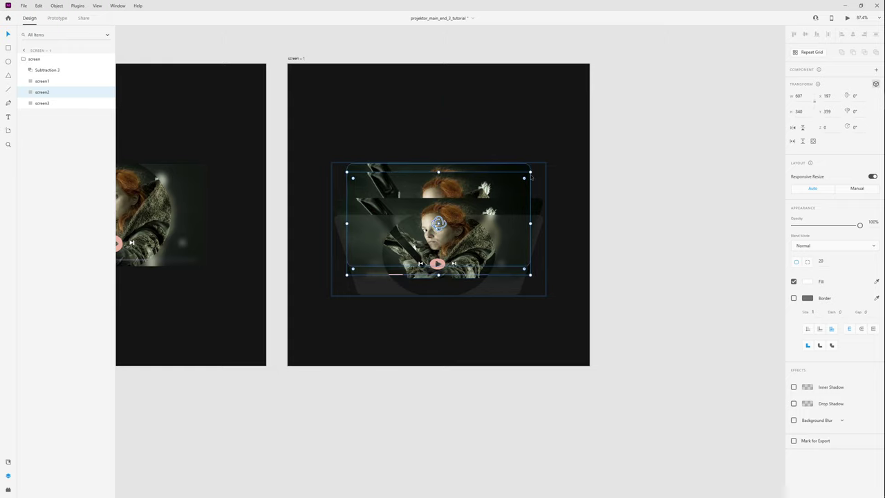
left_click_drag(530, 171, 483, 193)
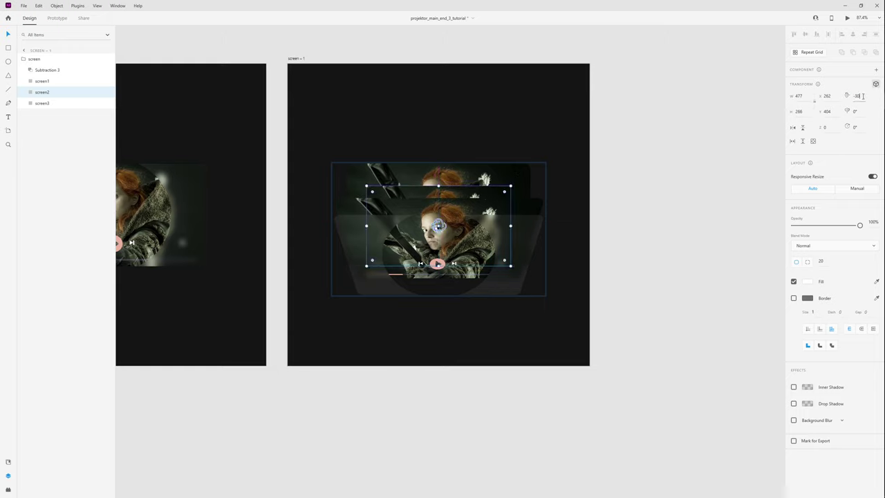
- Set the screen2 layer's X rotation to -30° and lower its opacity to about 42%
left_click(863, 96)
type("-30")
key("Return")
left_click_drag(859, 225, 828, 227)
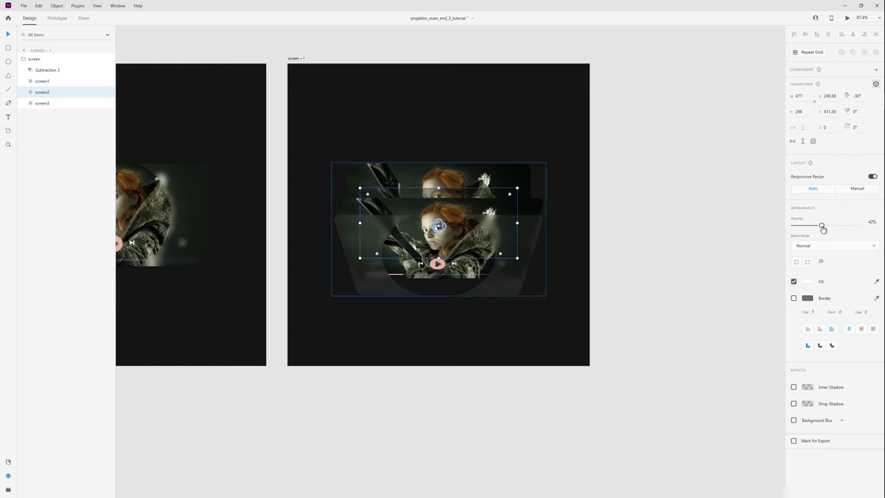
- Scale the rearmost screen3 layer down to about 393 × 220
left_click(482, 175)
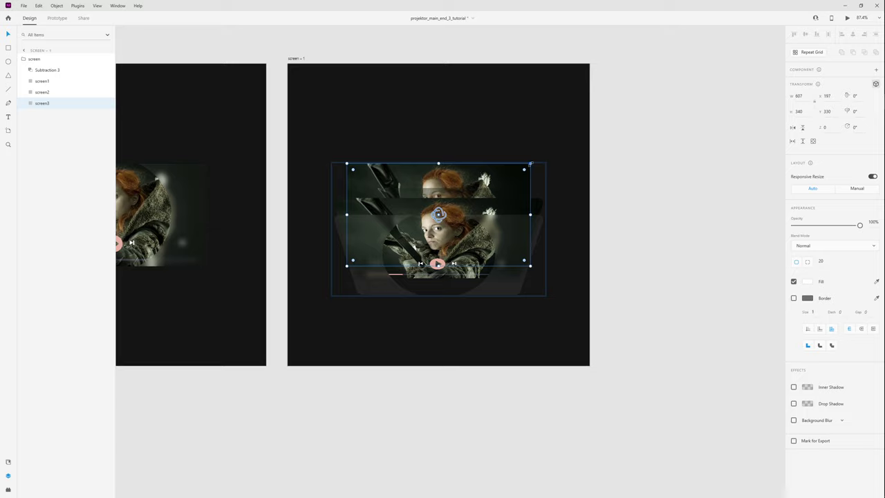
left_click_drag(531, 162, 469, 178)
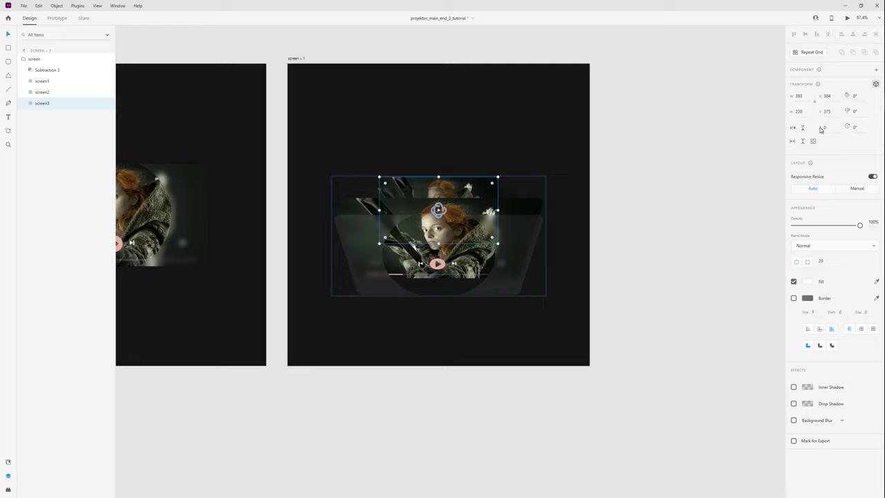
- Set the screen3 layer's X rotation to -20° and lower its opacity to about 20%
left_click(863, 101)
type("-20")
key("Return")
left_click_drag(858, 227, 814, 226)
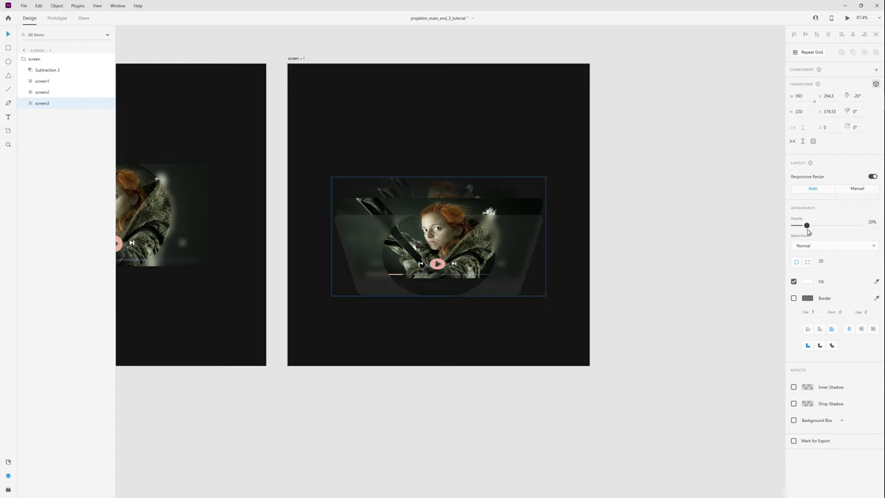
- Move Subtraction 3 slightly up to about Y 487 and fine-tune the vertical position of the screen1 layer
scroll(386, 206, "up", 2)
left_click(562, 233)
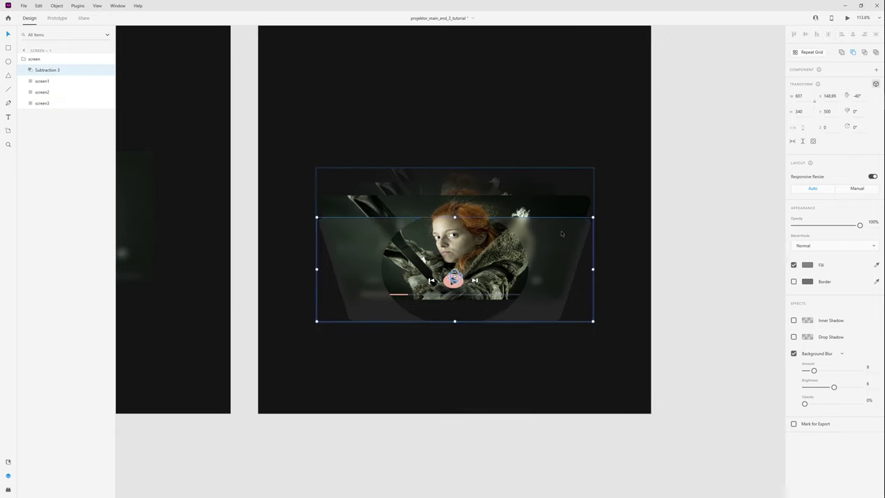
left_click_drag(561, 234, 548, 236)
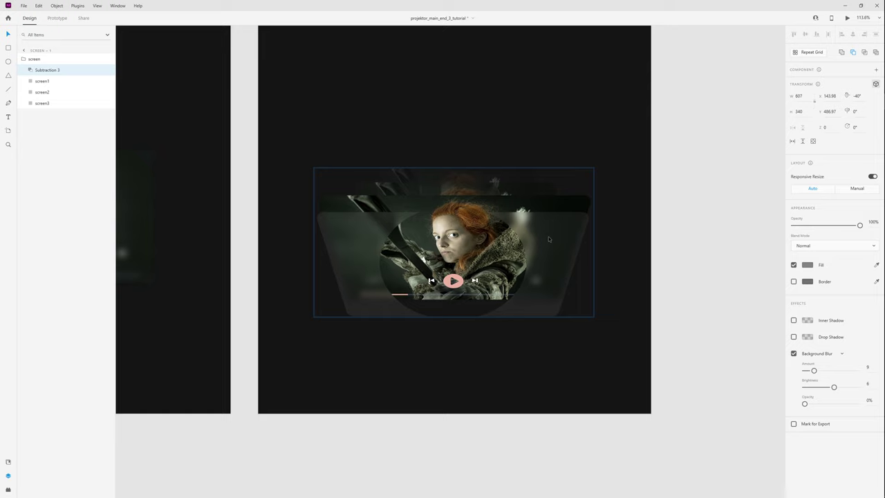
left_click(516, 205)
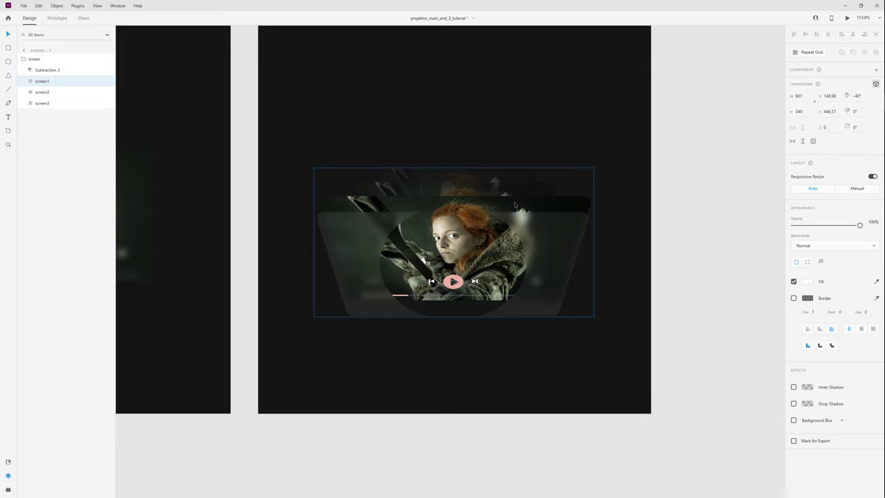
left_click_drag(504, 193, 487, 175)
- Move the whole stack of tilted player layers on "screen – 1" up slightly
scroll(489, 176, "down", 2)
left_click(354, 313)
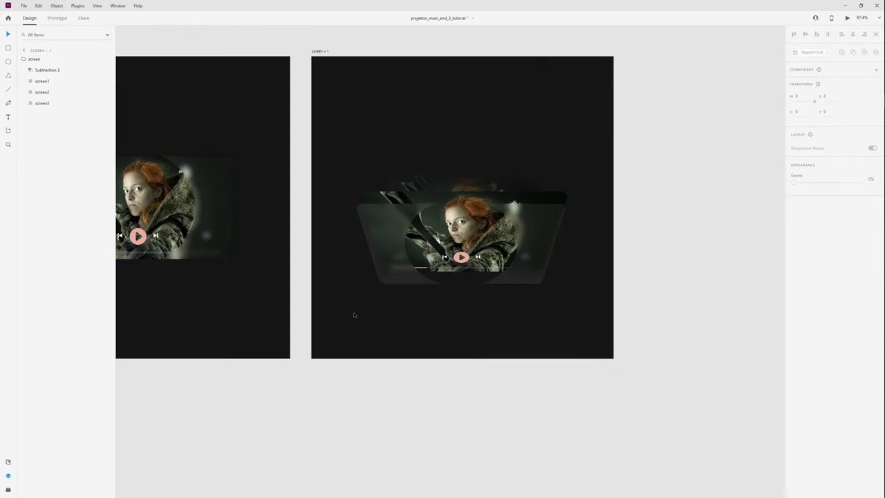
left_click_drag(349, 316, 657, 132)
left_click_drag(484, 225, 484, 212)
left_click(376, 342)
scroll(394, 312, "down", 2)
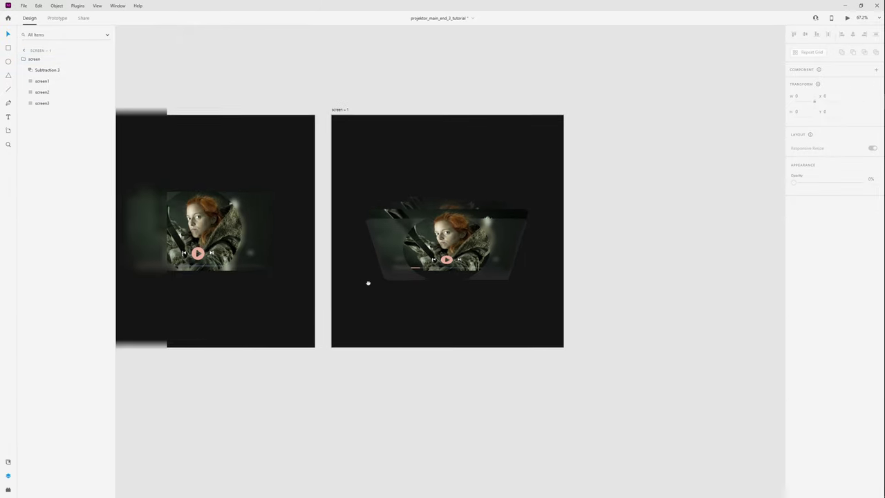
- Preview the prototype from the "screen" artboard and play the Auto-Animate transition to the tilted layers and back
left_click_drag(368, 283, 424, 279)
left_click_drag(258, 232, 277, 232)
left_click(295, 222)
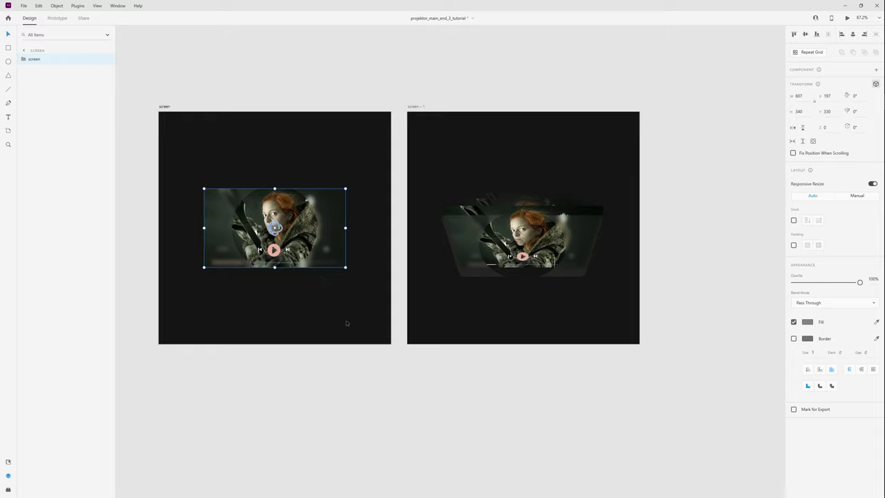
left_click(847, 18)
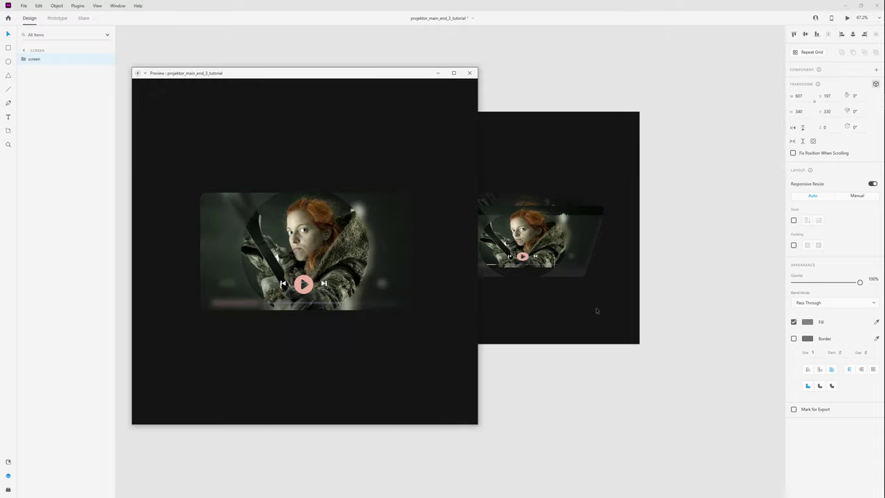
left_click(403, 300)
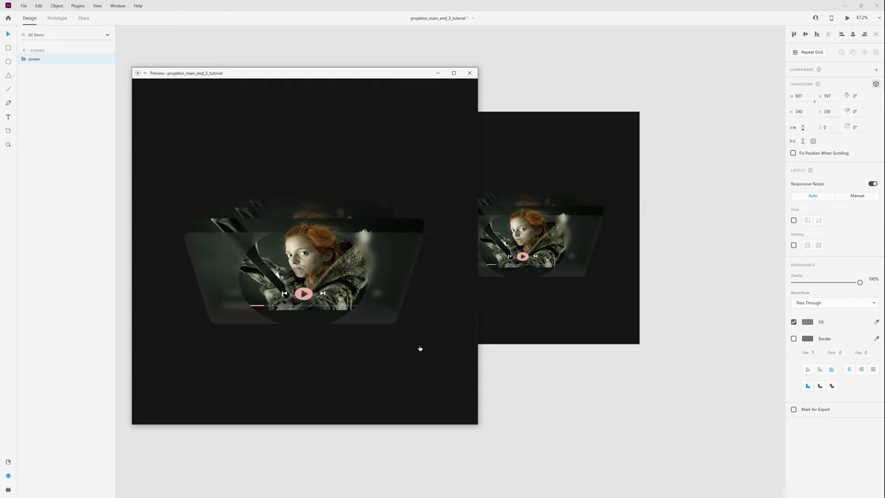
left_click(387, 265)
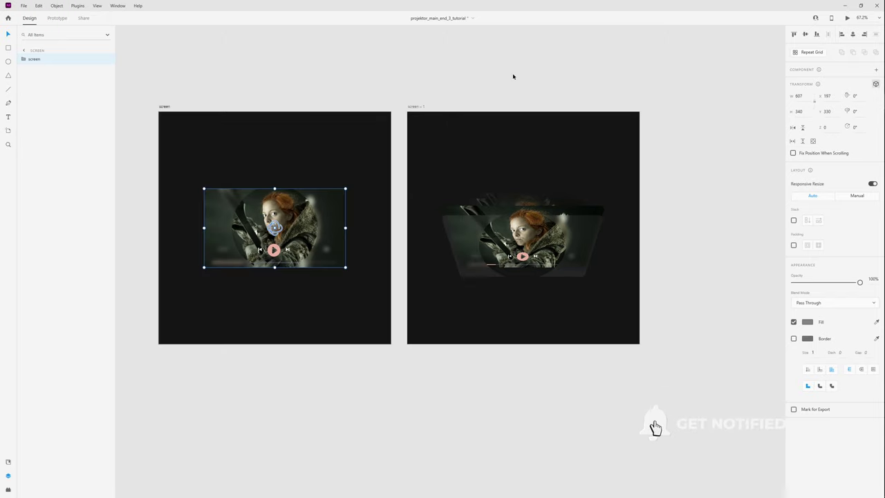
- Duplicate the "screen – 1" artboard twice
left_click(488, 85)
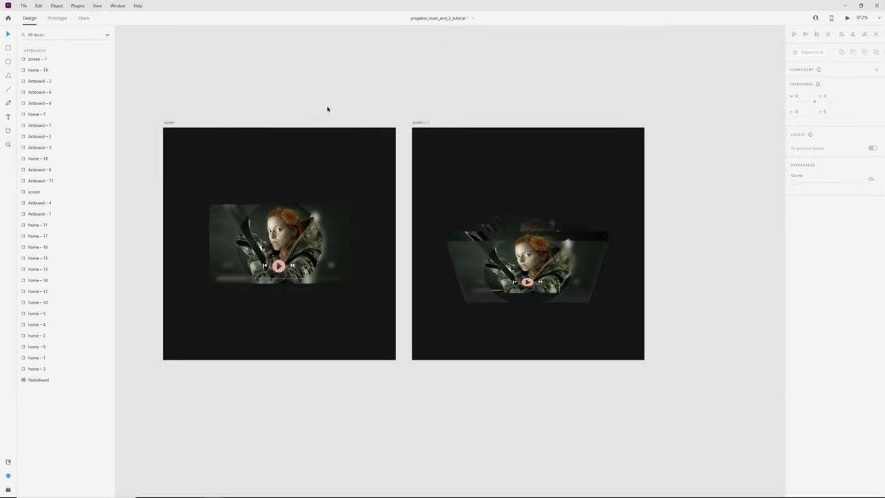
scroll(373, 90, "right", 1)
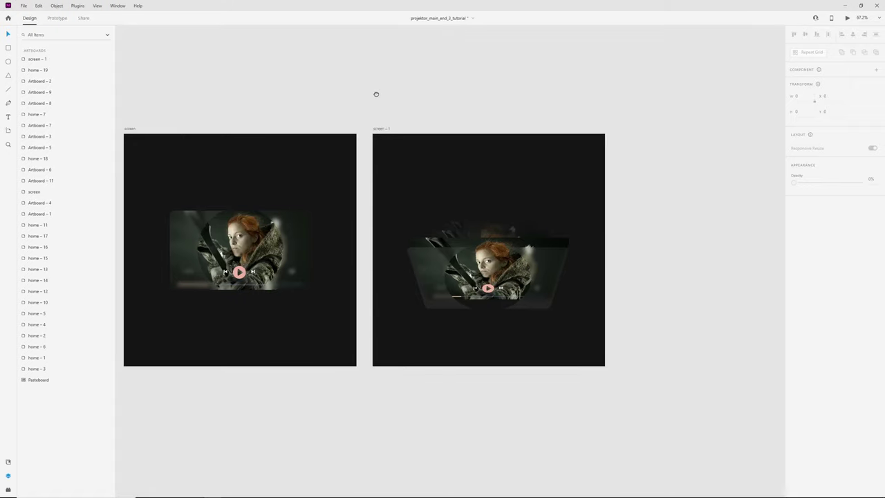
left_click(384, 131)
key("ctrl+d")
key("ctrl+d")
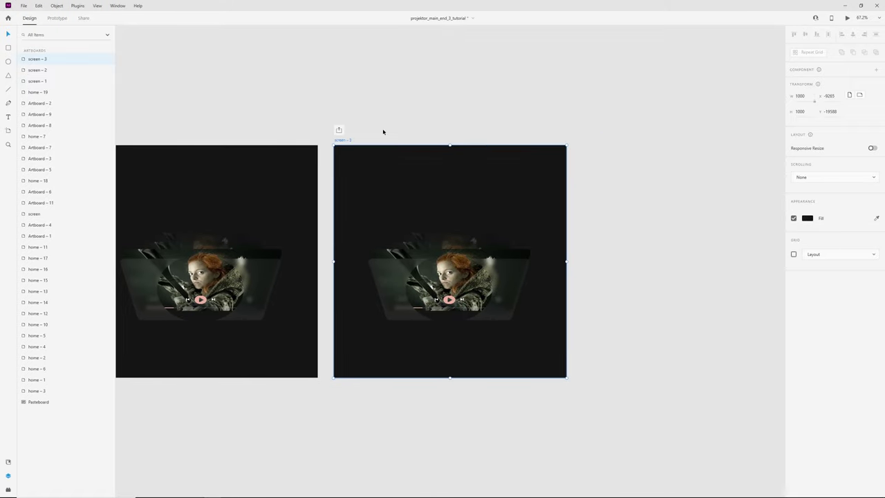
- Set the Y rotation of the player group on "screen – 2" to 30°
scroll(350, 115, "down", 3)
left_click_drag(307, 106, 436, 87)
left_click(431, 303)
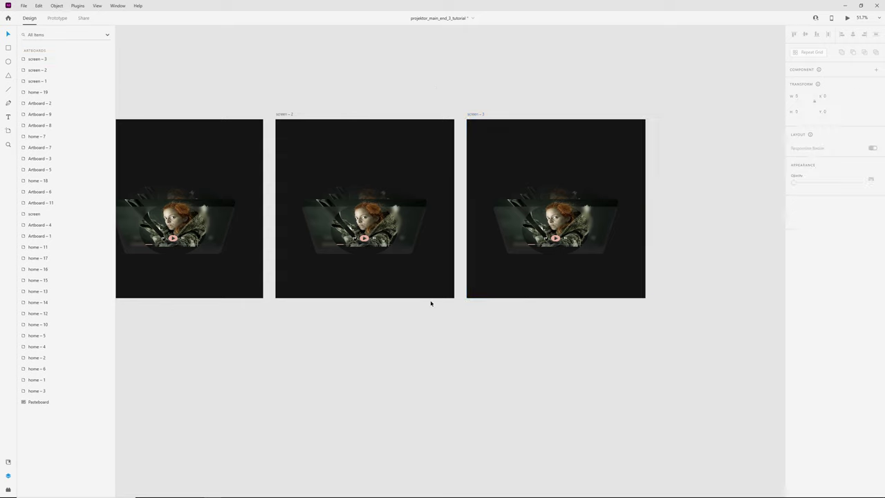
left_click(364, 221)
scroll(408, 229, "up", 3)
scroll(407, 230, "up", 1)
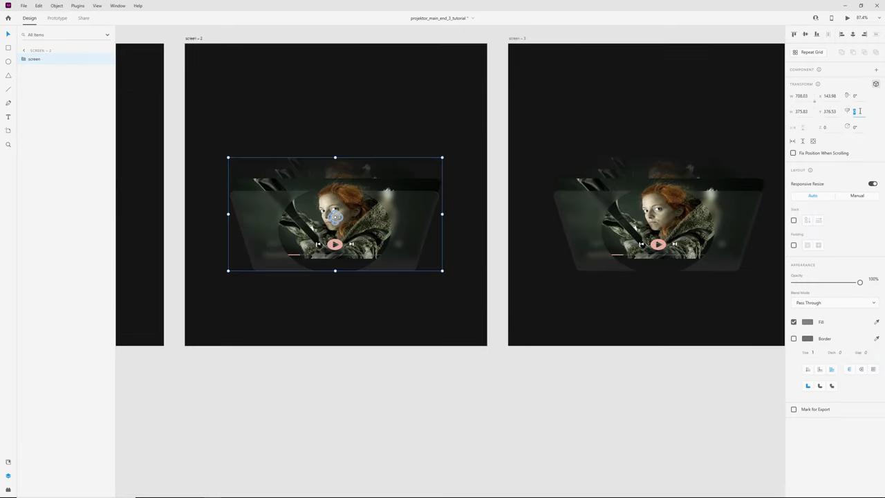
key("Return")
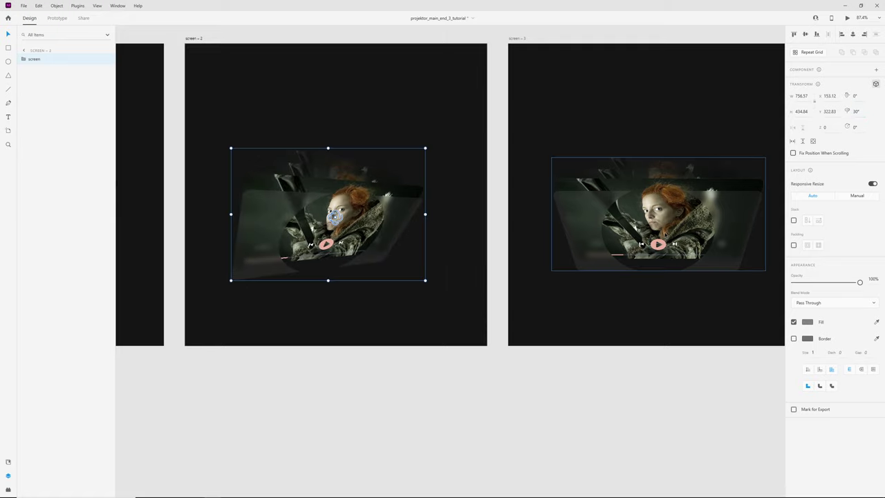
- Set the Y rotation of the player group on "screen – 3" to -30°
left_click(719, 207)
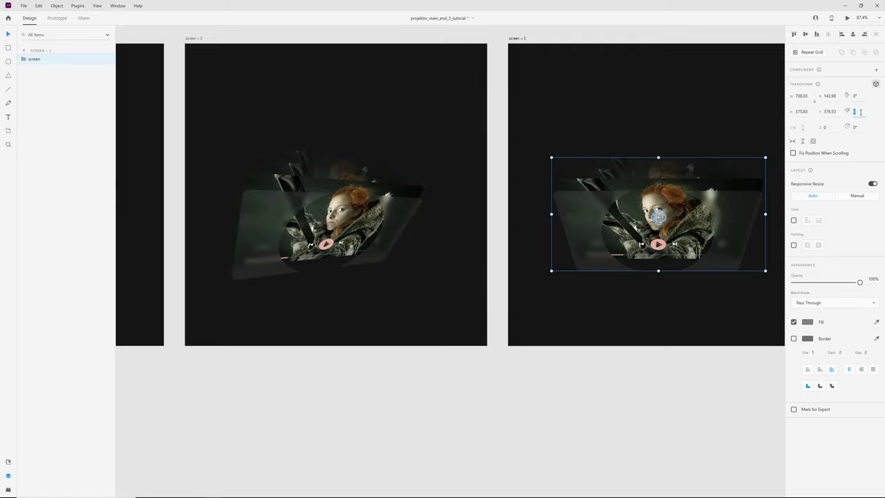
left_click(860, 111)
type("-30")
key("Return")
- Move the rotated player groups on "screen – 2" and "screen – 3" up slightly together
scroll(481, 201, "down", 5)
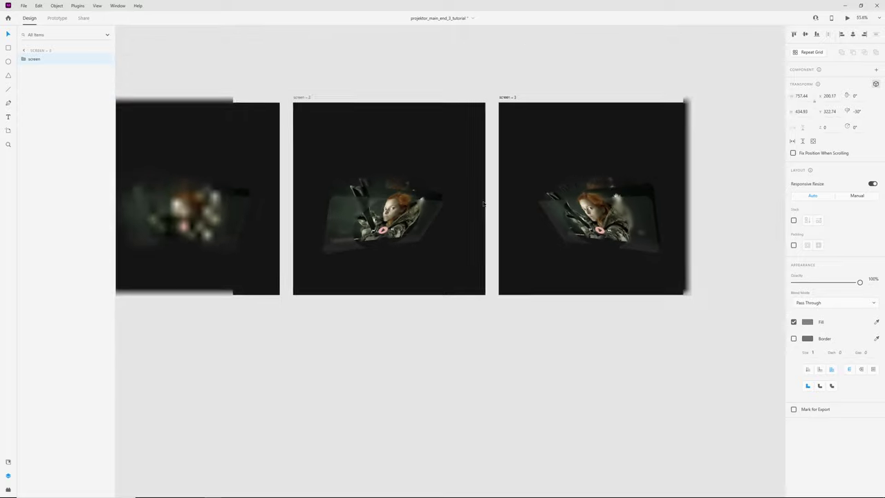
scroll(545, 234, "up", 3)
left_click_drag(287, 249, 620, 179)
left_click_drag(530, 182, 531, 168)
left_click_drag(224, 125, 505, 174)
left_click(420, 103)
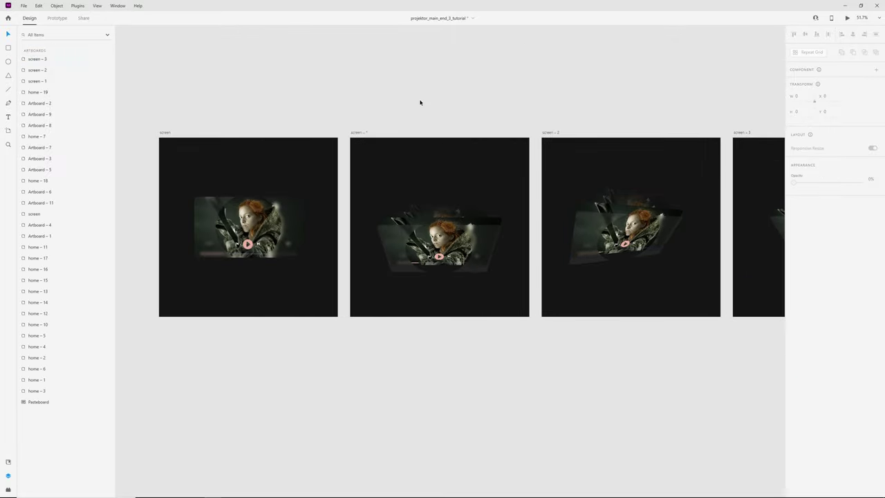
- Move the "screen – 1" artboard out of the row of screen artboards and delete it
scroll(421, 103, "down", 2)
left_click_drag(469, 90, 391, 97)
left_click(297, 131)
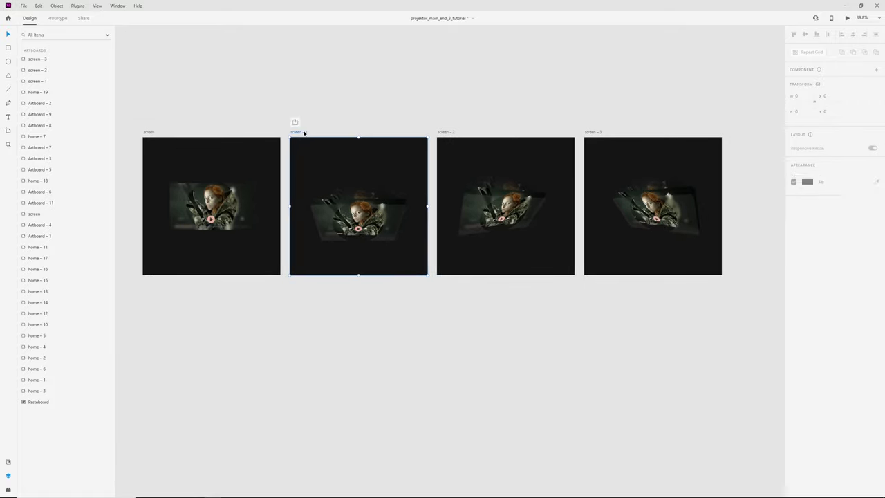
left_click_drag(317, 83, 329, 169)
left_click_drag(315, 219, 319, 54)
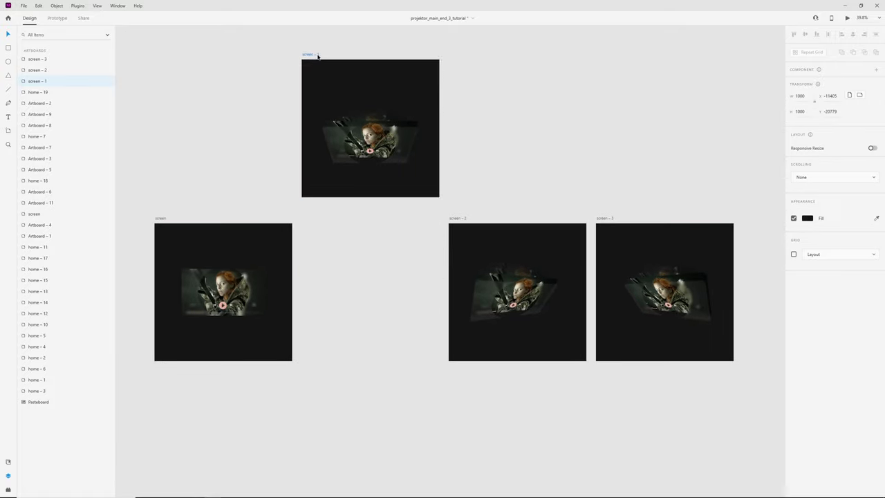
key("Delete")
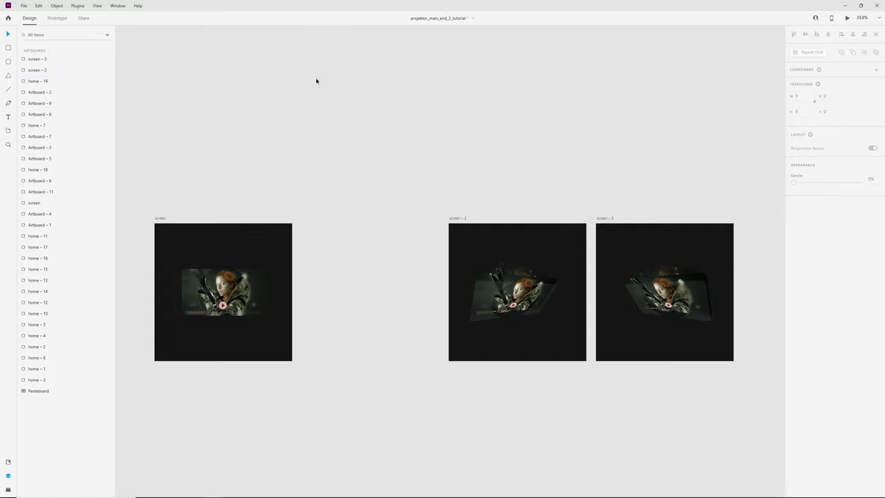
- Link the "screen" artboard to "screen – 2" with a tap-triggered Auto-Animate interaction
left_click(58, 19)
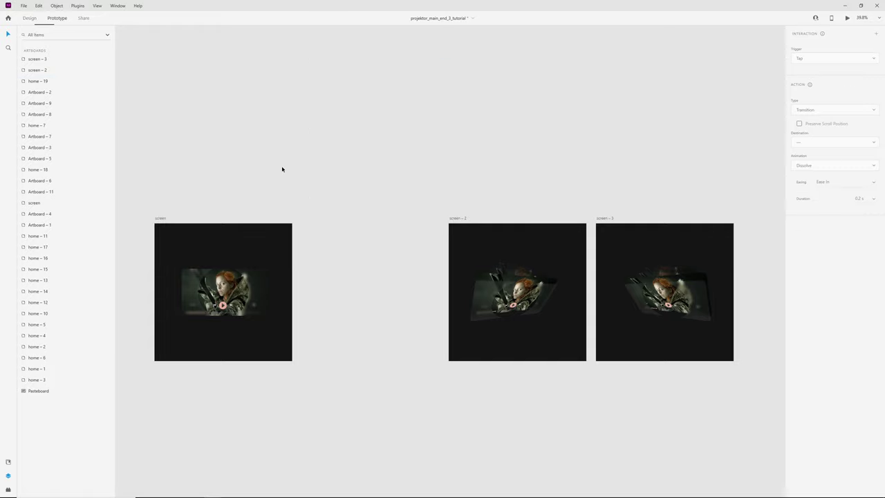
left_click(159, 219)
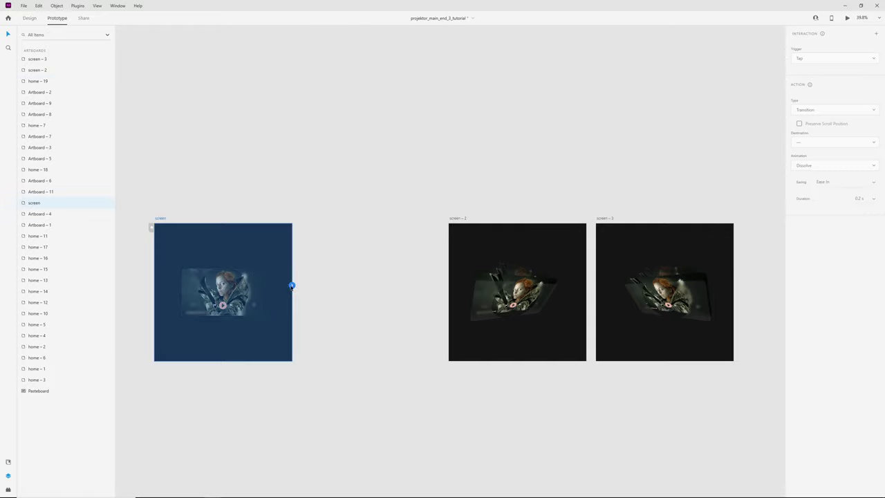
left_click_drag(291, 286, 481, 301)
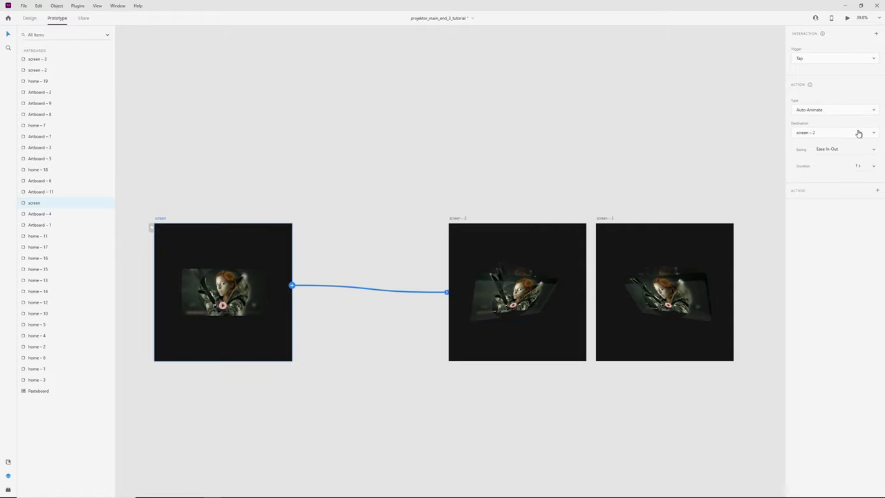
left_click(507, 237)
- Loop "screen – 2" and "screen – 3" with time-triggered Auto-Animate links in both directions, using 0 s delay and 2 s duration
left_click(457, 218)
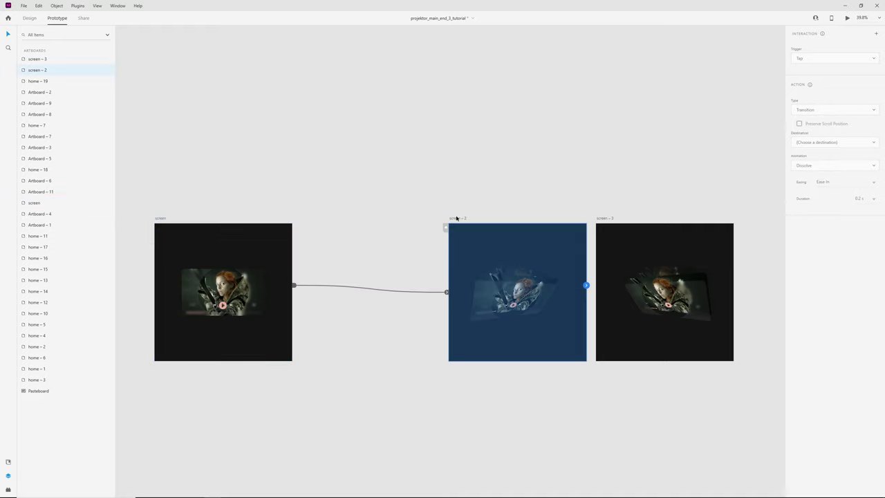
left_click_drag(660, 185, 509, 177)
scroll(516, 312, "up", 1)
scroll(514, 314, "up", 3)
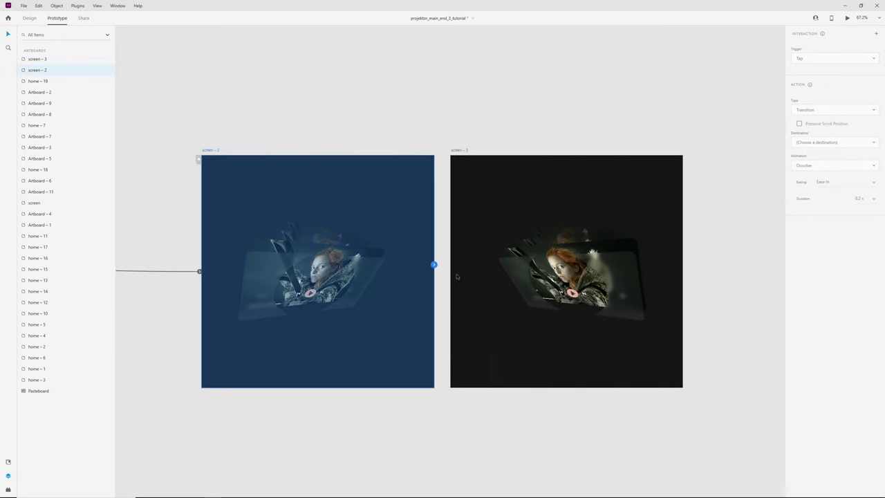
left_click_drag(433, 267, 511, 235)
left_click(836, 62)
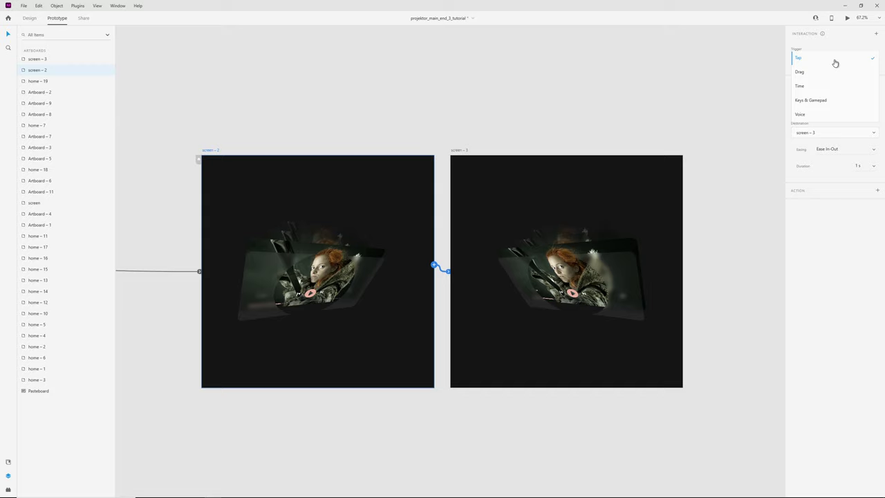
left_click(819, 85)
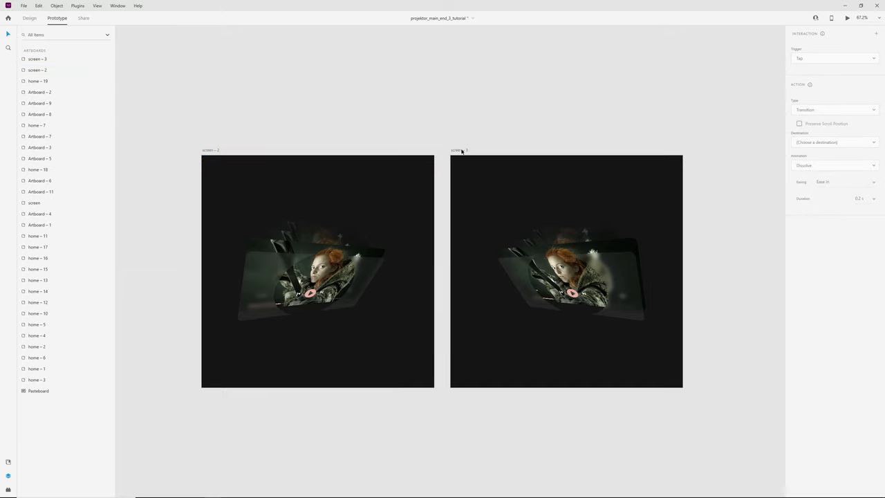
left_click(673, 280)
left_click_drag(683, 266, 367, 306)
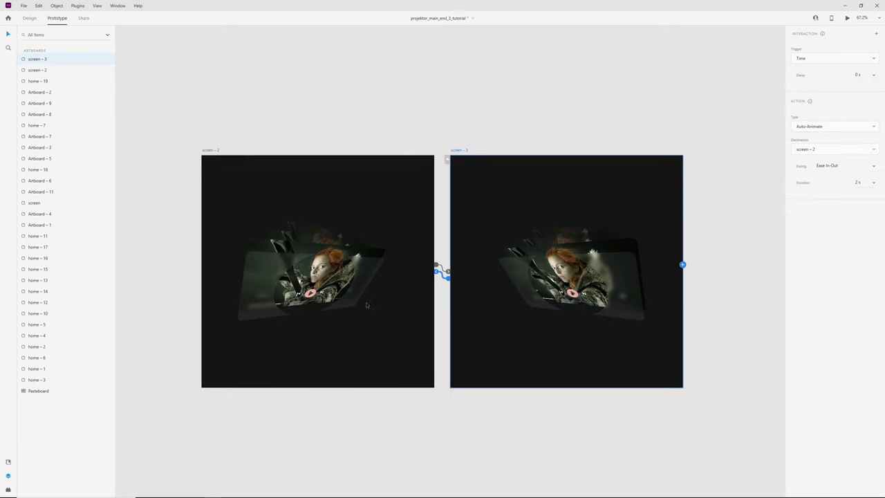
- Preview the prototype from the "screen" artboard and play its tilting and rotating animation
scroll(365, 107, "down", 3)
left_click_drag(242, 114, 390, 124)
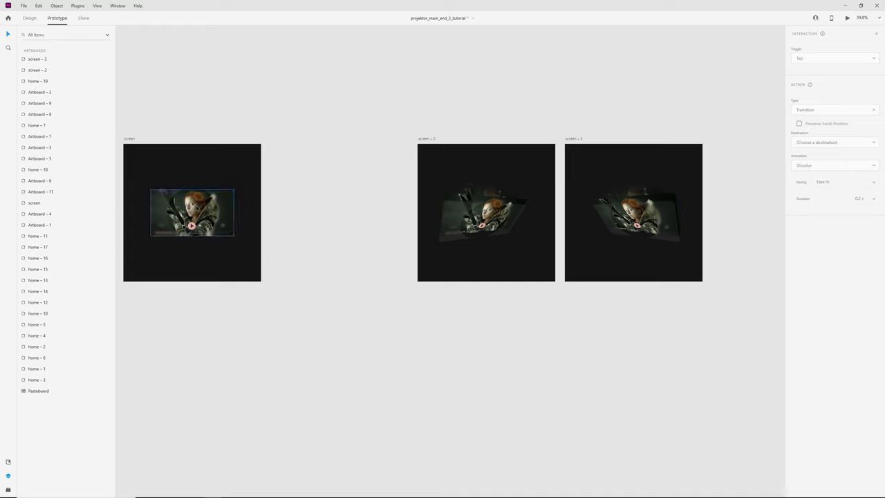
left_click(210, 223)
key("ctrl+Return")
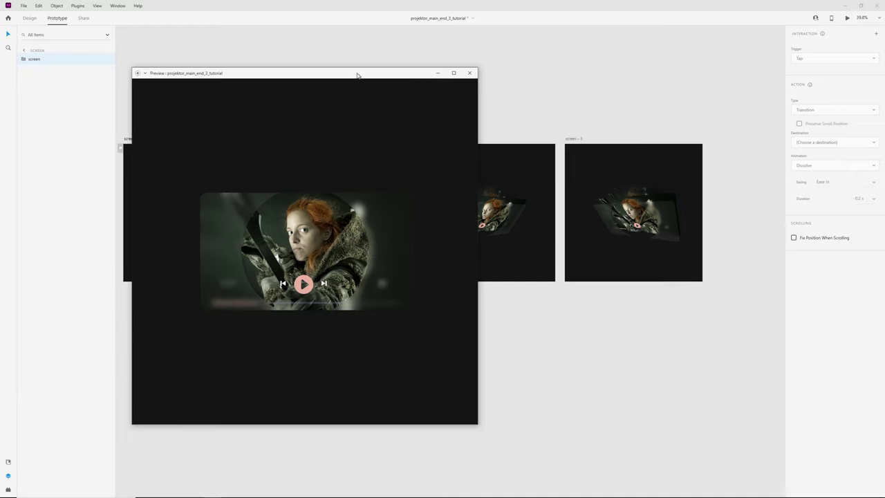
left_click_drag(358, 75, 429, 73)
left_click(432, 275)
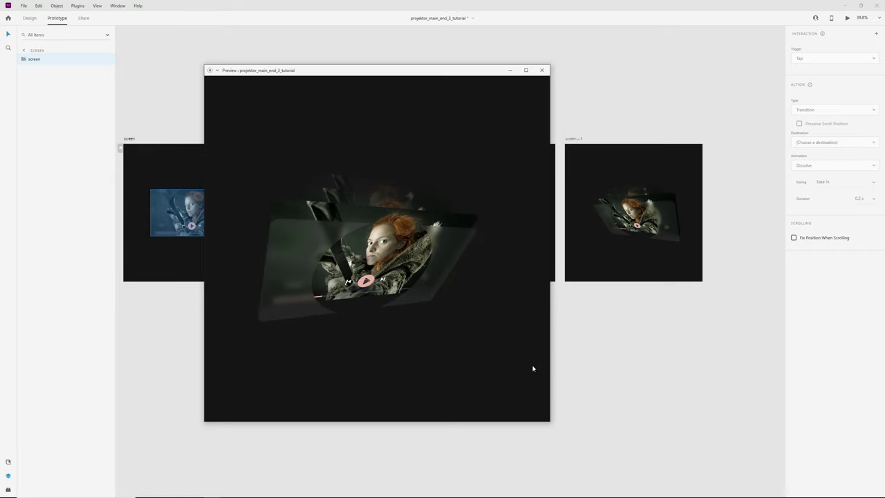
left_click(544, 70)
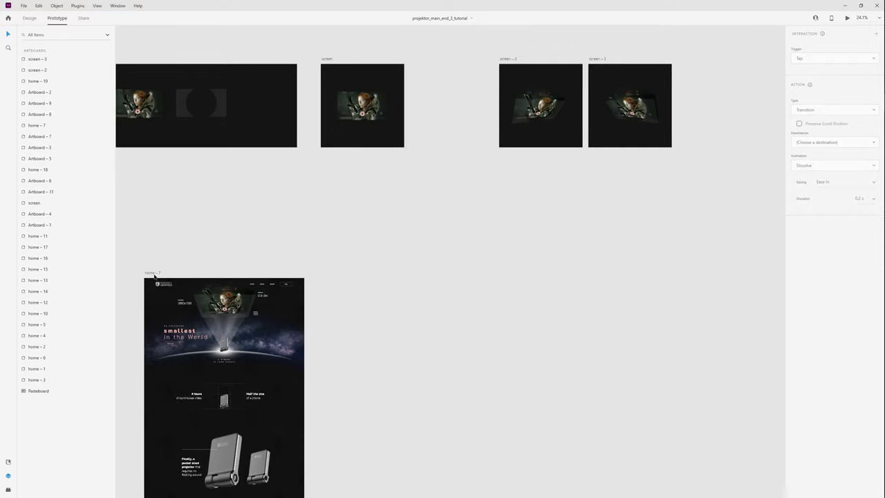
- Duplicate the "home – 7" artboard twice and arrange the three screen artboards above the home artboards
left_click_drag(155, 276, 507, 275)
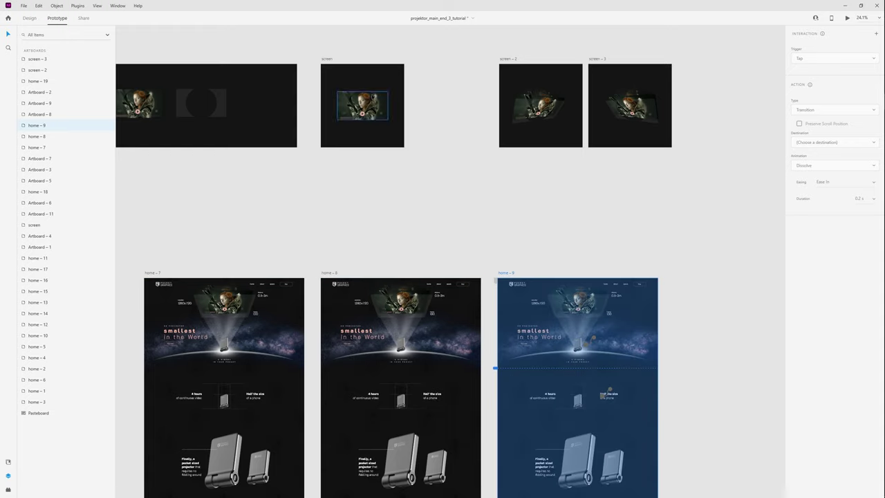
left_click_drag(327, 60, 223, 168)
left_click_drag(510, 59, 367, 167)
left_click_drag(592, 60, 520, 169)
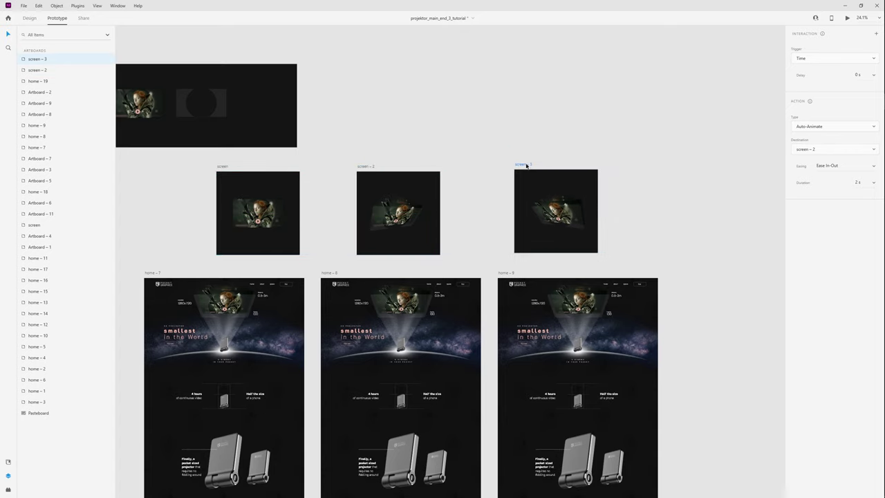
left_click_drag(198, 267, 644, 161)
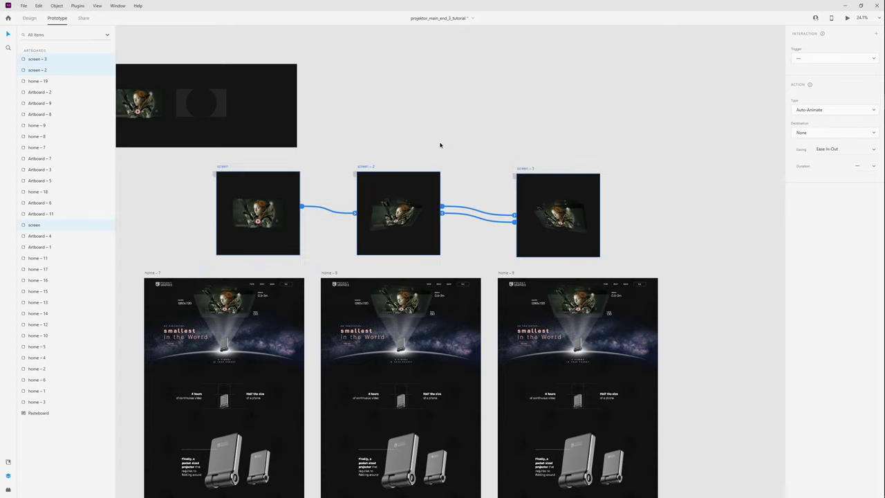
left_click(441, 144)
- Delete the old tilted player image above the projector on "home – 7", "home – 8" and "home – 9"
left_click_drag(424, 149, 452, 89)
scroll(421, 160, "up", 1)
left_click_drag(410, 231, 429, 199)
scroll(429, 197, "up", 1)
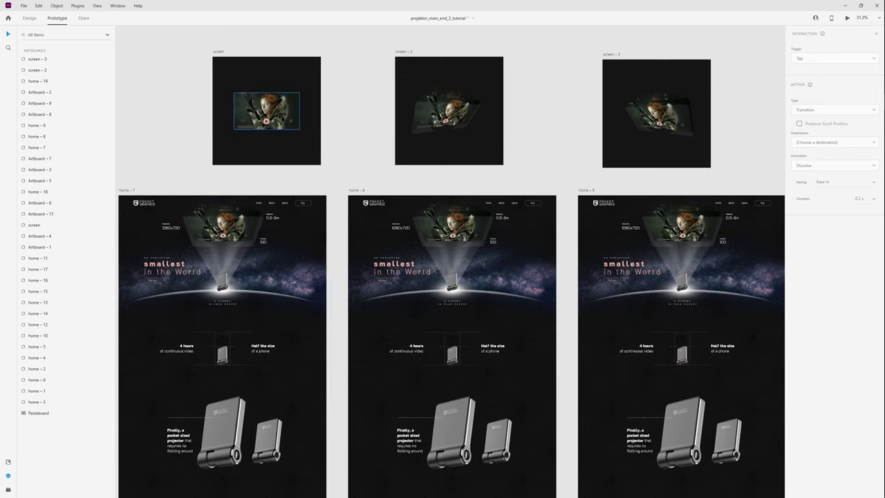
left_click(226, 256)
left_click(453, 228)
left_click(677, 258)
left_click(344, 162)
left_click(222, 226)
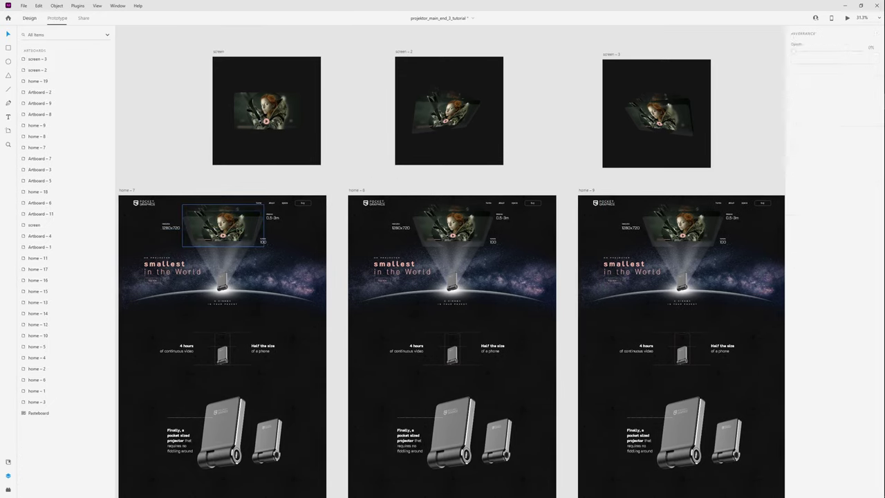
key("ctrl+Tab")
key("Delete")
left_click(453, 227)
key("Delete")
left_click(651, 226)
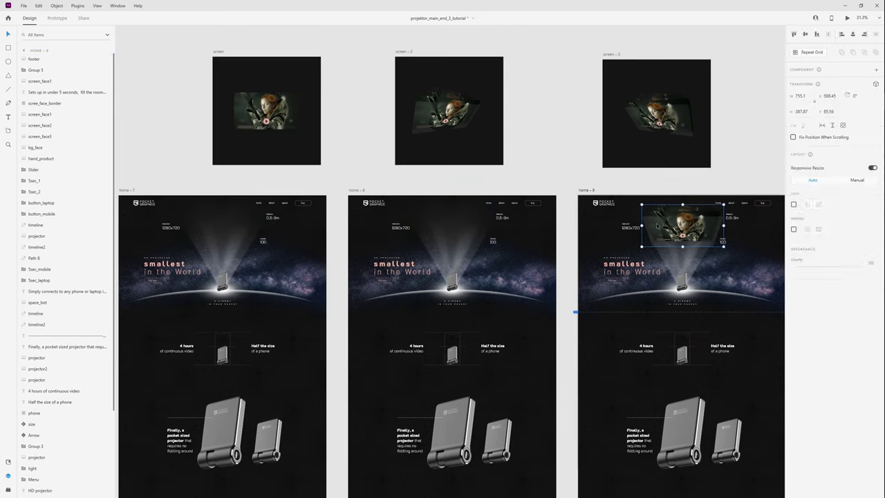
- Copy the player groups from "screen", "screen – 2" and "screen – 3" into "home – 7", "home – 8" and "home – 9" respectively
left_click(266, 111)
key("ctrl+c")
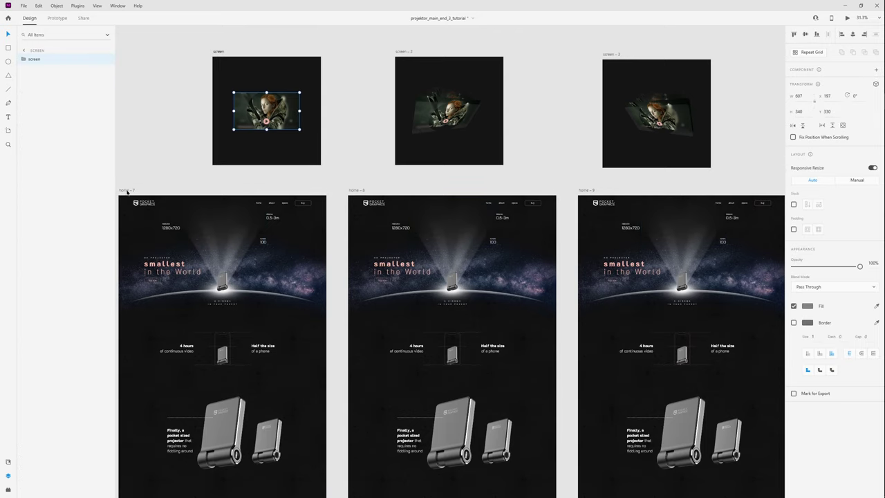
left_click(127, 191)
key("ctrl+v")
left_click(446, 109)
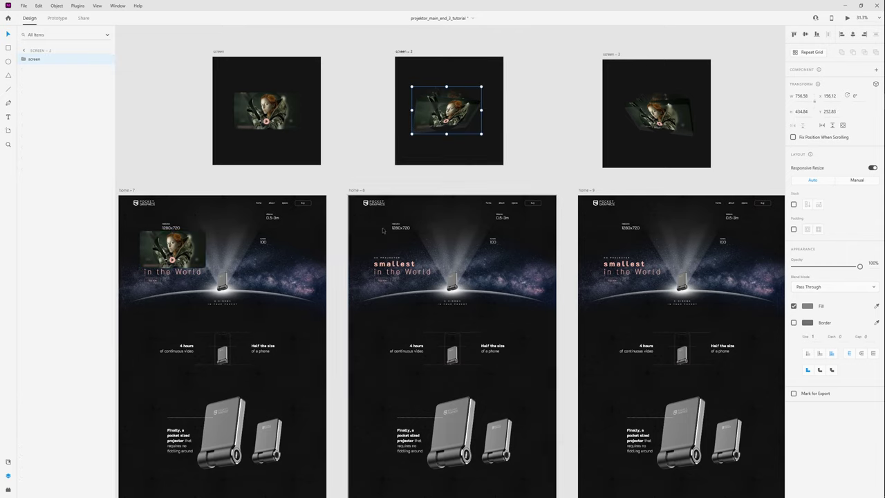
key("ctrl+c")
left_click(356, 191)
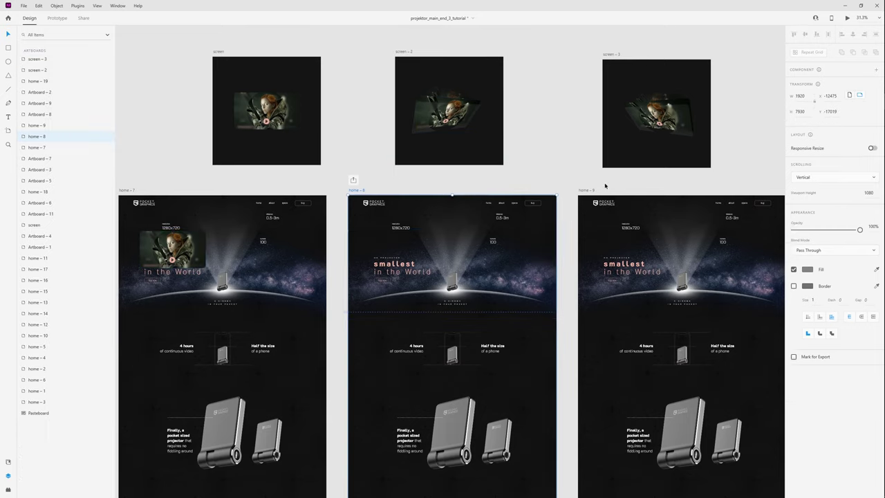
key("ctrl+v")
left_click(656, 113)
key("ctrl+c")
left_click(588, 191)
key("ctrl+v")
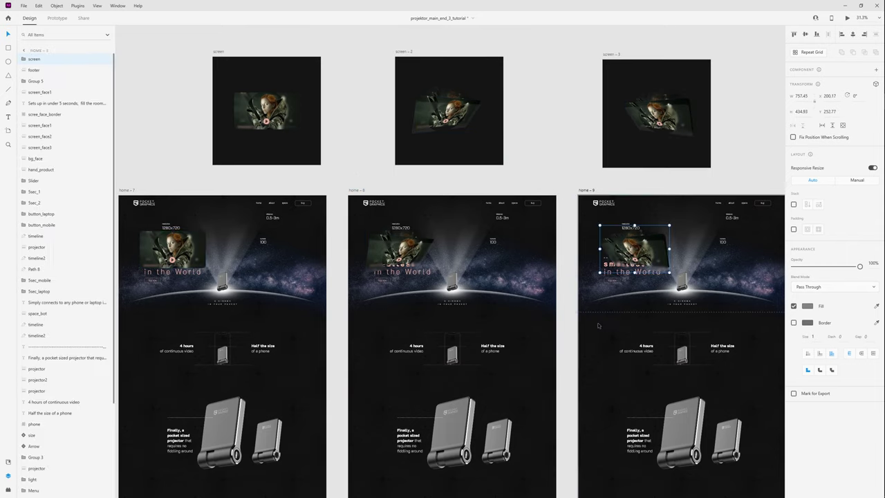
- Layer the three pasted player groups just above "space_top" and move them together over the projector's light beams
left_click(171, 256)
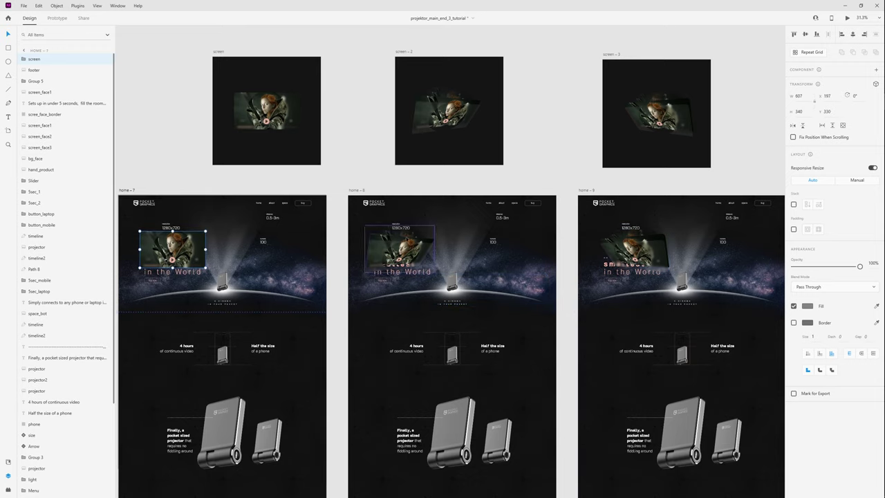
left_click(407, 239, "shift")
left_click(626, 246, "shift")
key("ctrl+shift+[")
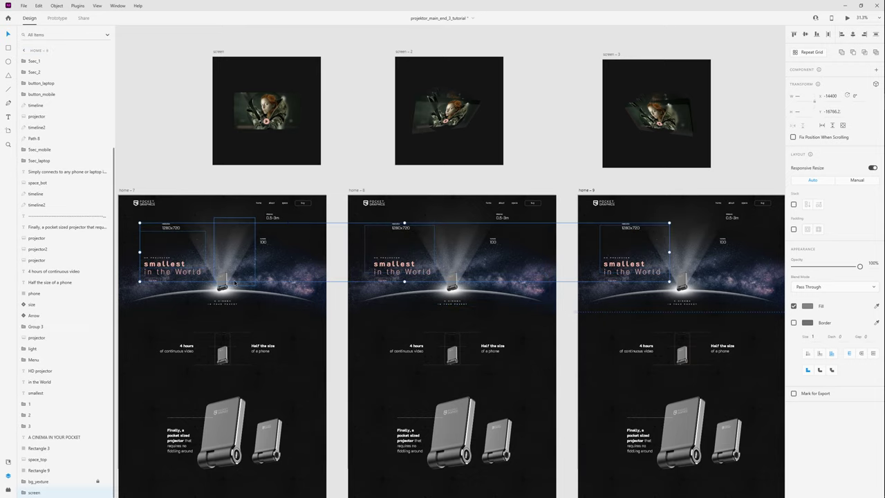
key("ctrl+bracketright")
key("ctrl+bracketright")
key("ctrl+bracketright")
left_click_drag(173, 249, 221, 228)
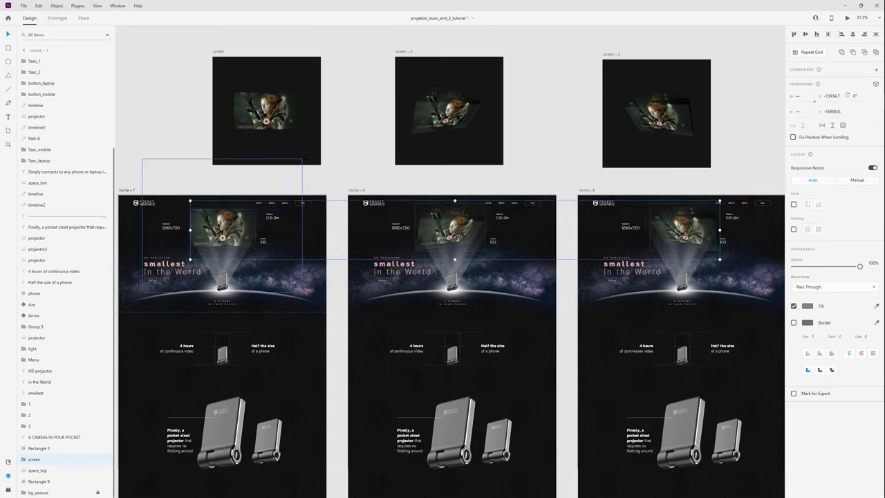
left_click(153, 126)
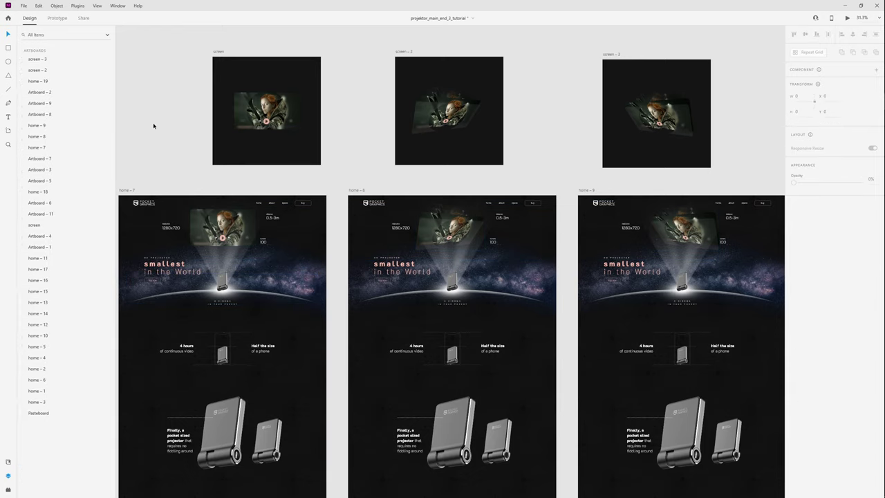
- Loop "home – 8" and "home – 9" with time-triggered Auto-Animate links in both directions, using 0 s delay and 2 s duration
key("ctrl+Tab")
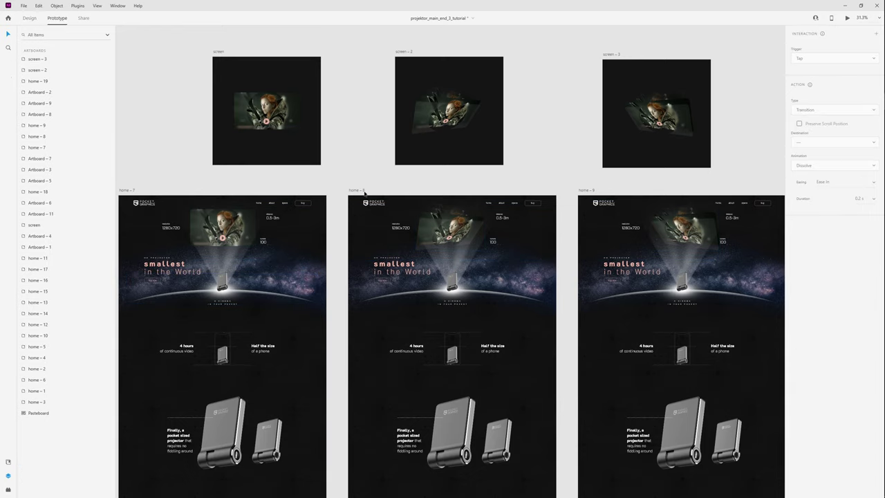
left_click(358, 190)
scroll(415, 290, "down", 5)
scroll(421, 346, "up", 2)
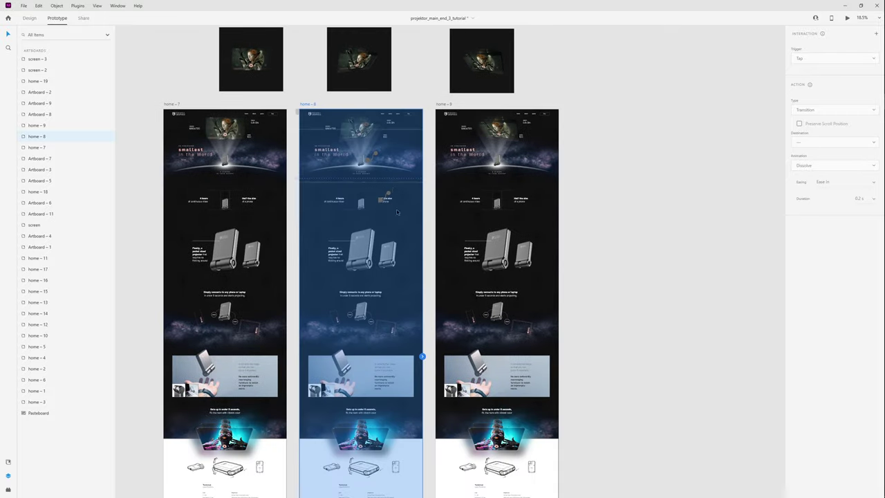
left_click_drag(422, 357, 466, 360)
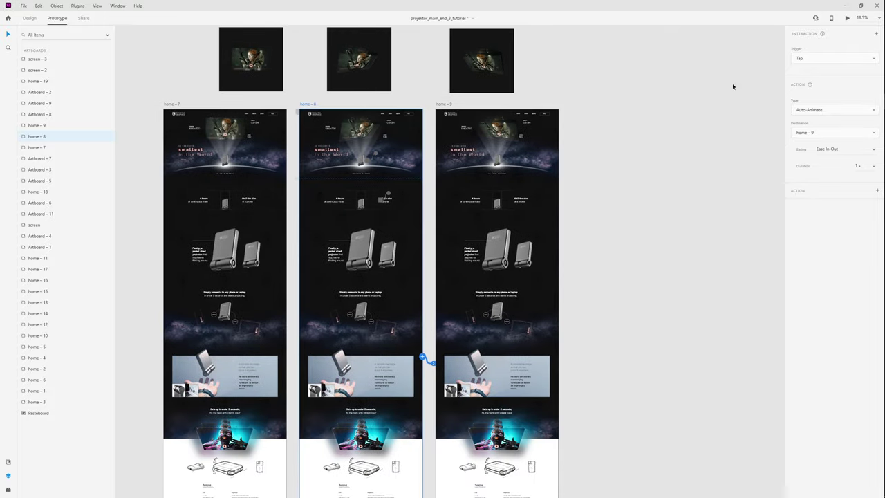
left_click(835, 67)
left_click(817, 92)
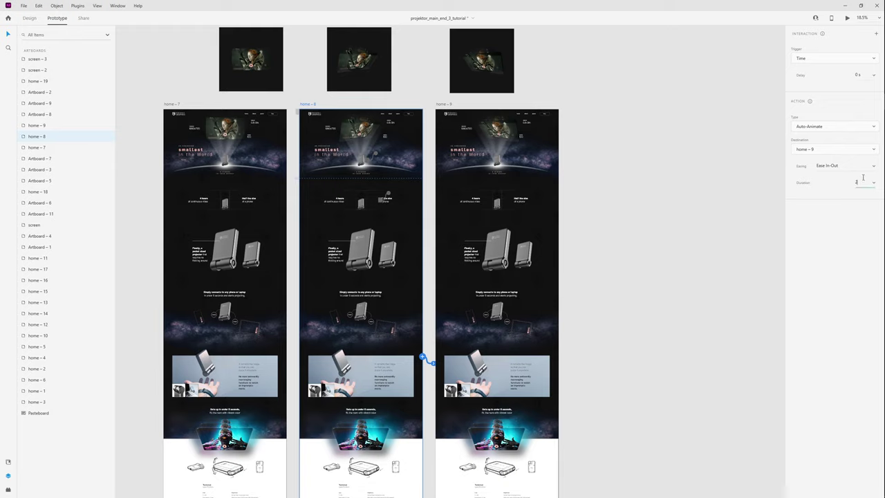
left_click(443, 104)
left_click_drag(559, 357, 408, 356)
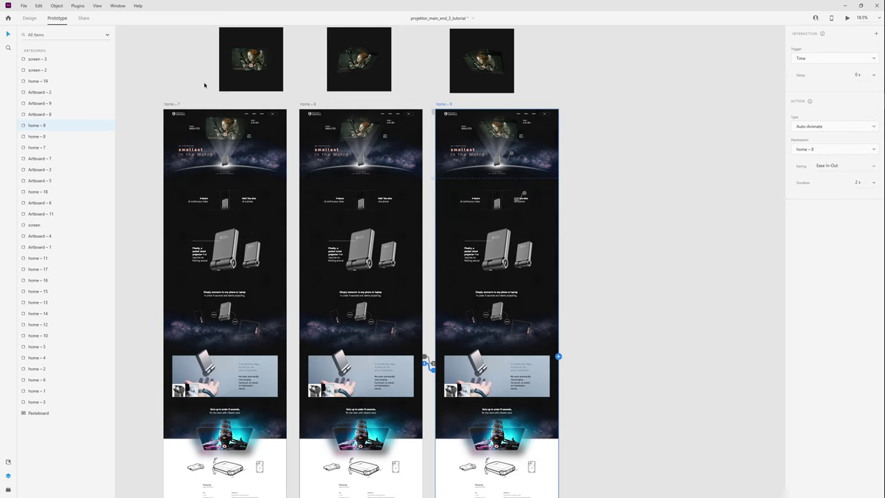
- Link "home – 7" to "home – 8" with a tap-triggered Auto-Animate interaction using Ease In-Out and 1 s duration
left_click(173, 103)
left_click_drag(286, 358, 346, 357)
left_click(861, 61)
left_click(814, 31)
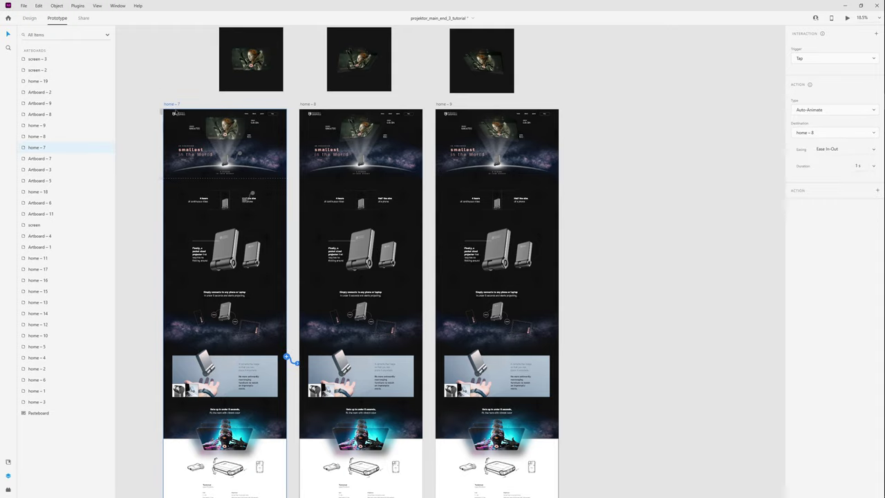
- Preview the prototype from "home – 7" and watch the video screen rotate over the projector, closing the preview when finished
key("ctrl+Return")
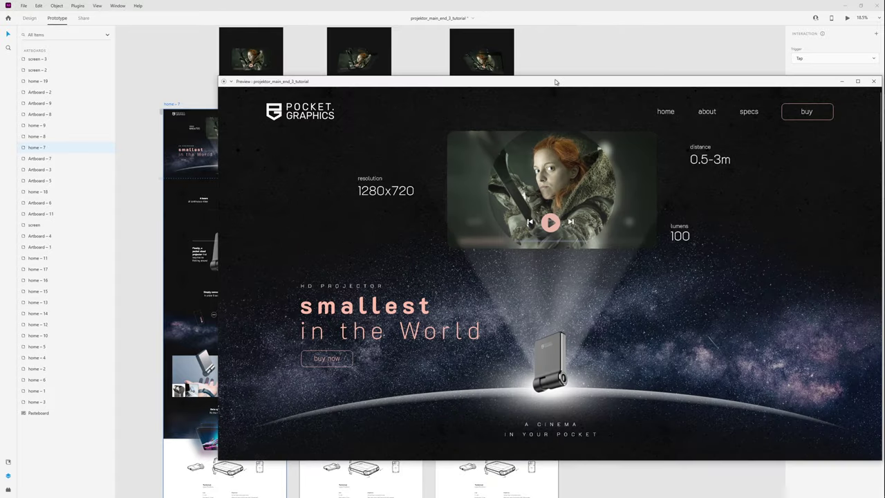
left_click_drag(555, 82, 397, 69)
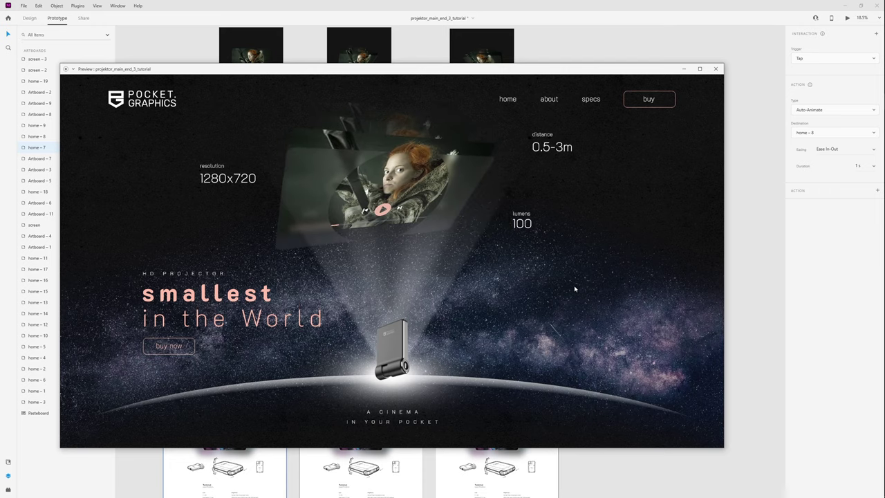
left_click(721, 71)
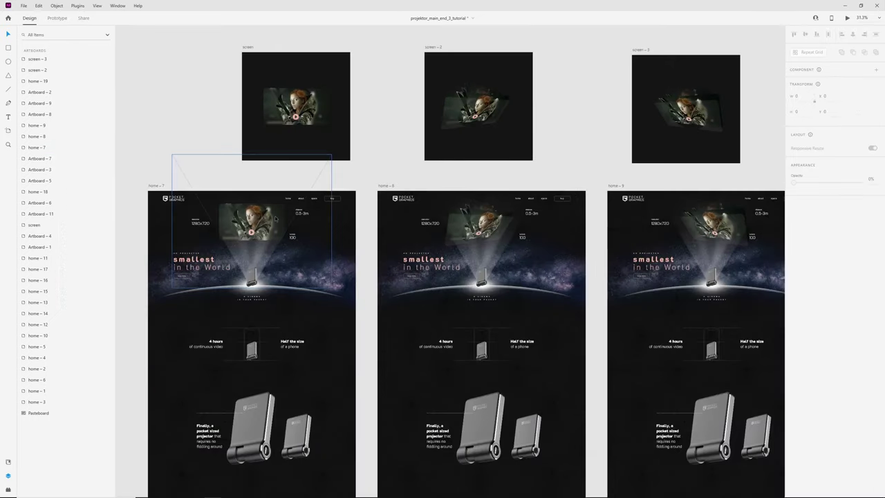
- Select the "light" group on "home – 7" and preview how the beams behave beneath the rotating screen
left_click(273, 256)
key("ctrl+Return")
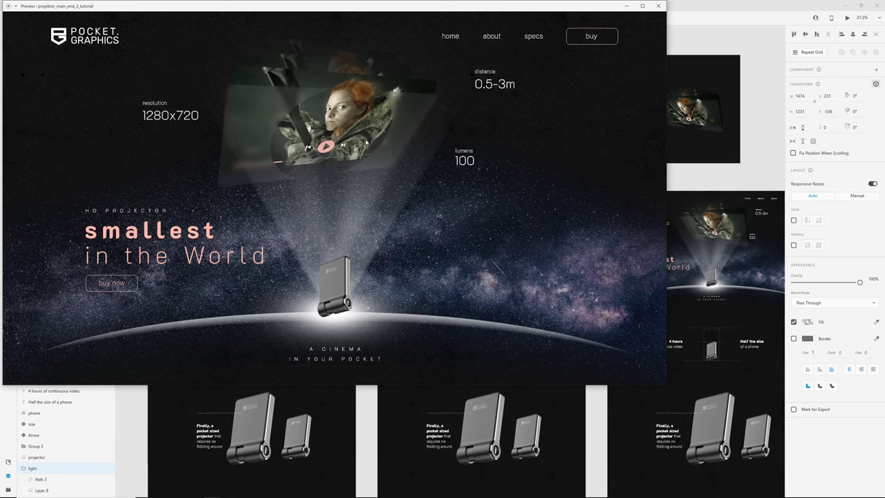
left_click(661, 11)
- Shift the "light" group on "home – 7" along its 3D depth axis to a Z value of 35.76
scroll(228, 79, "up", 5)
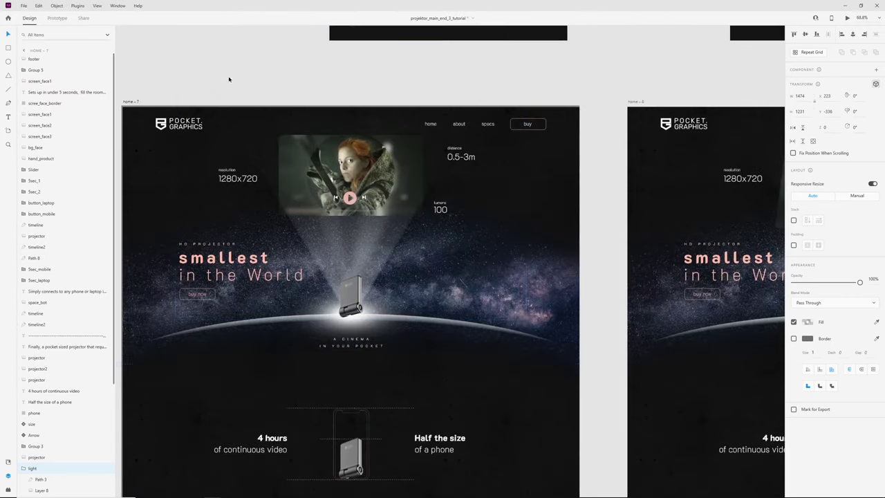
left_click(151, 73)
left_click(362, 246)
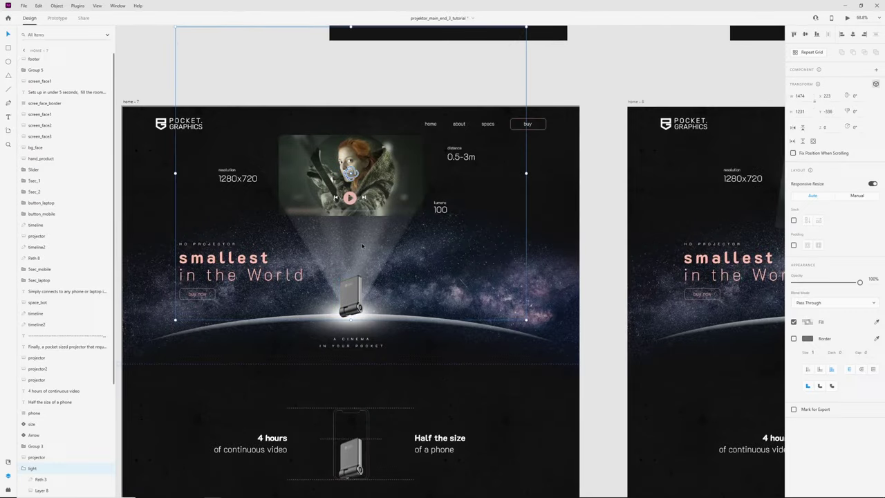
scroll(374, 157, "up", 3)
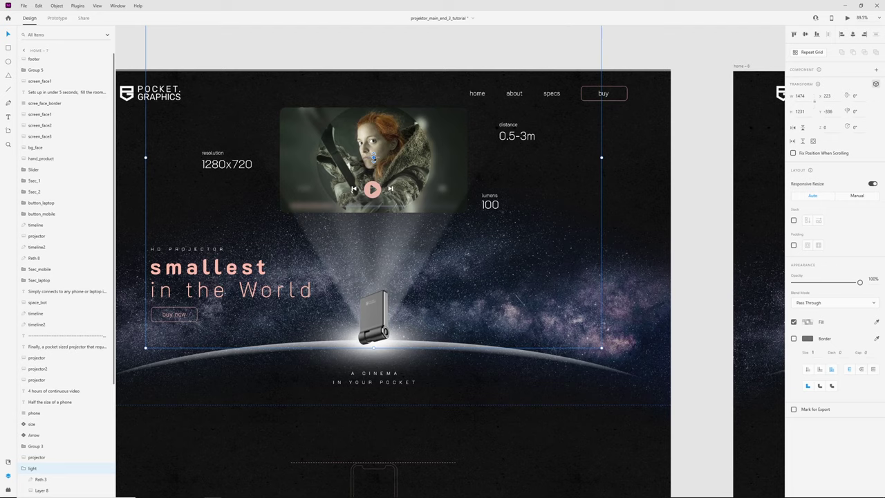
left_click_drag(374, 158, 375, 171)
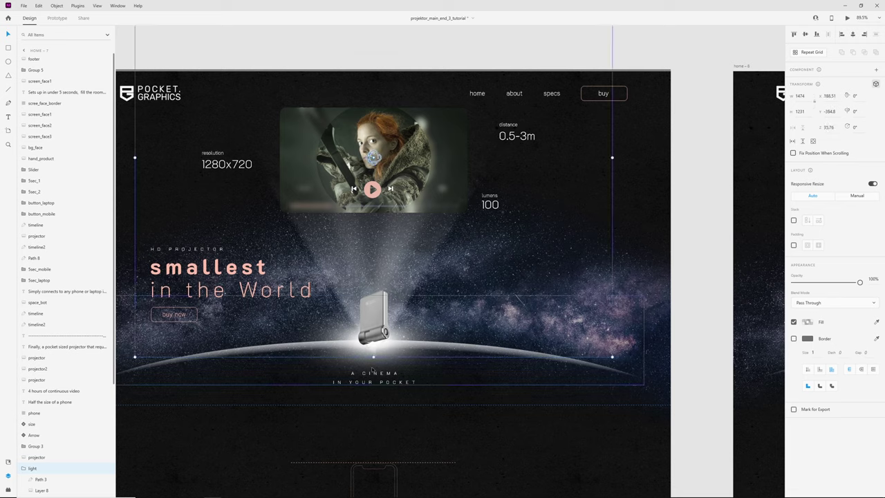
- Move the hero projector image on "home – 7" along its 3D depth axis and make it slightly smaller
left_click(362, 341)
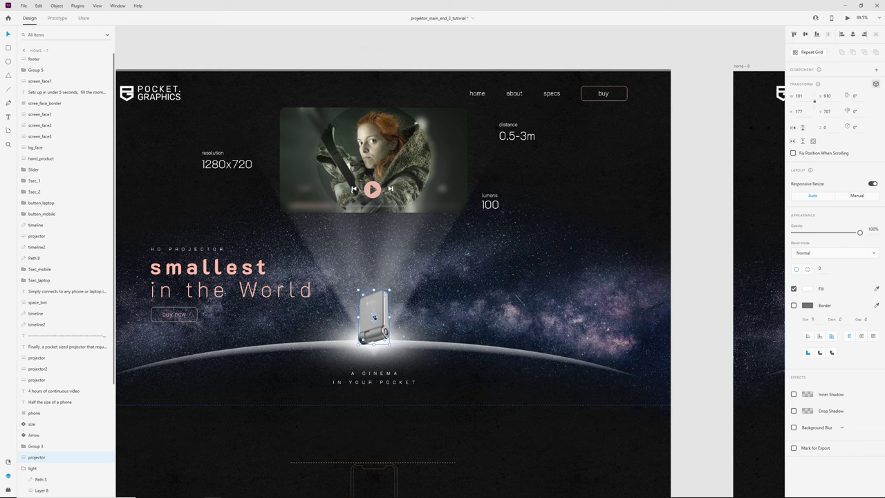
left_click_drag(373, 318, 376, 333)
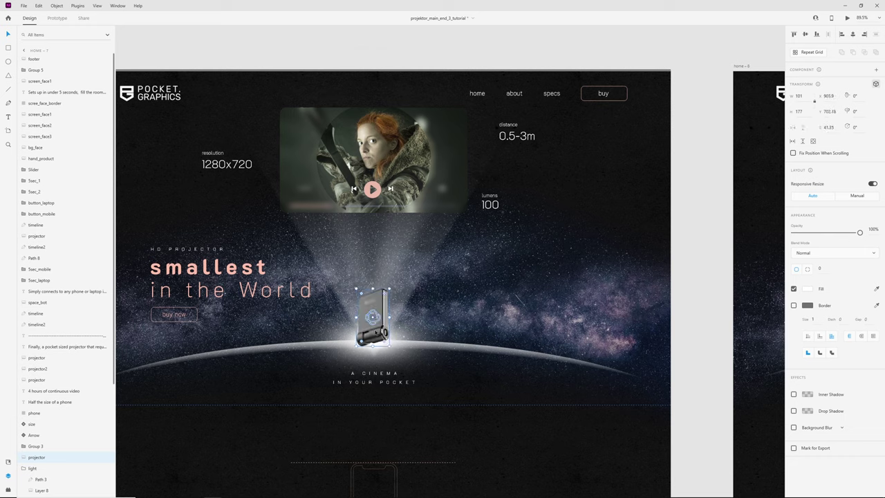
left_click_drag(390, 289, 390, 293)
left_click(687, 287)
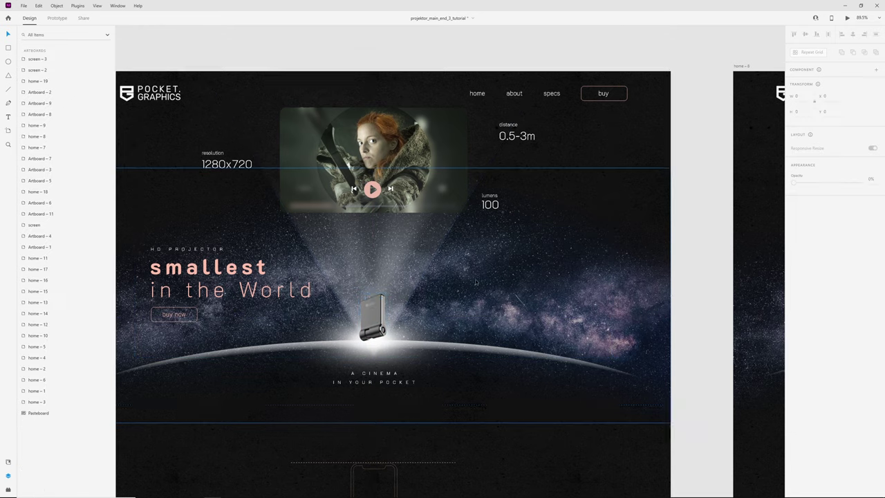
- Preview the prototype to check the adjusted hero projector and light beams during the screen animation
left_click(512, 408)
key("ctrl+Return")
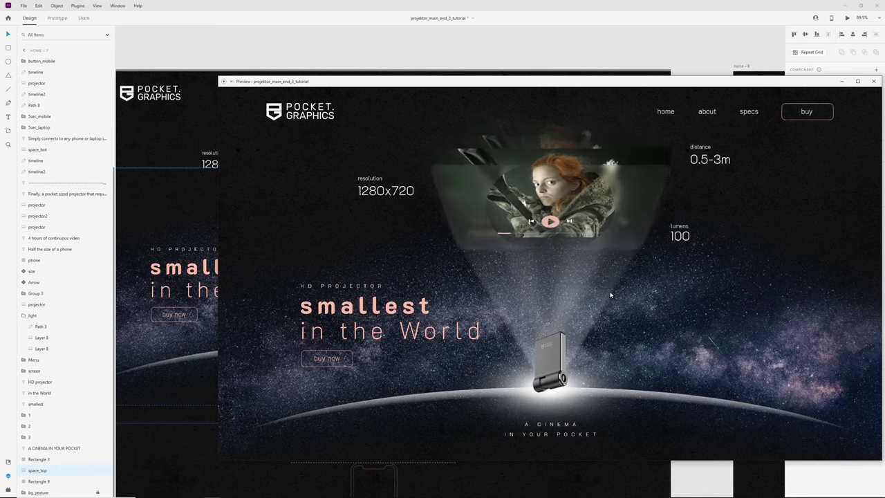
left_click(873, 82)
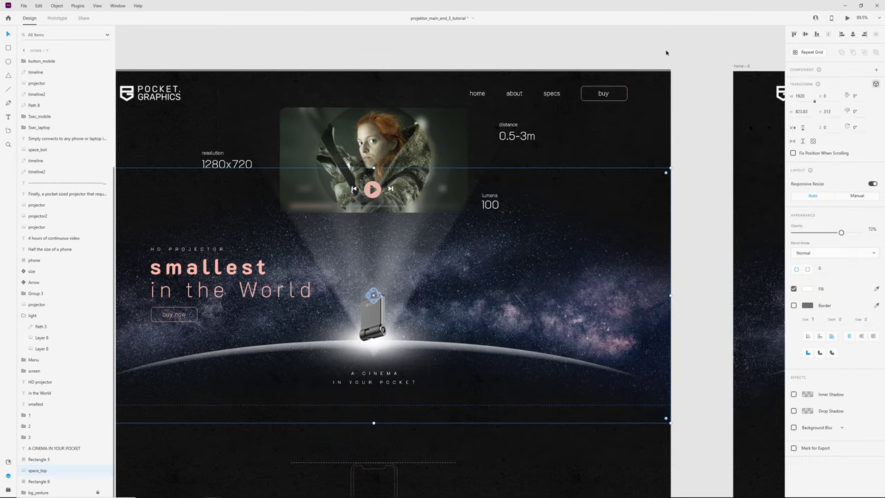
- Rotate the "light" group on "home – 8" in 3D to 44° around its Y axis
left_click(667, 52)
scroll(587, 146, "down", 4)
left_click_drag(642, 203, 289, 218)
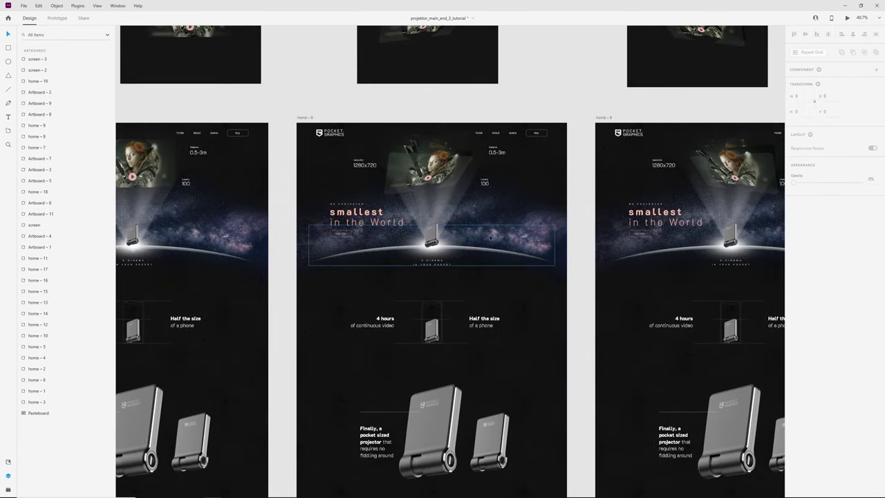
left_click(442, 212)
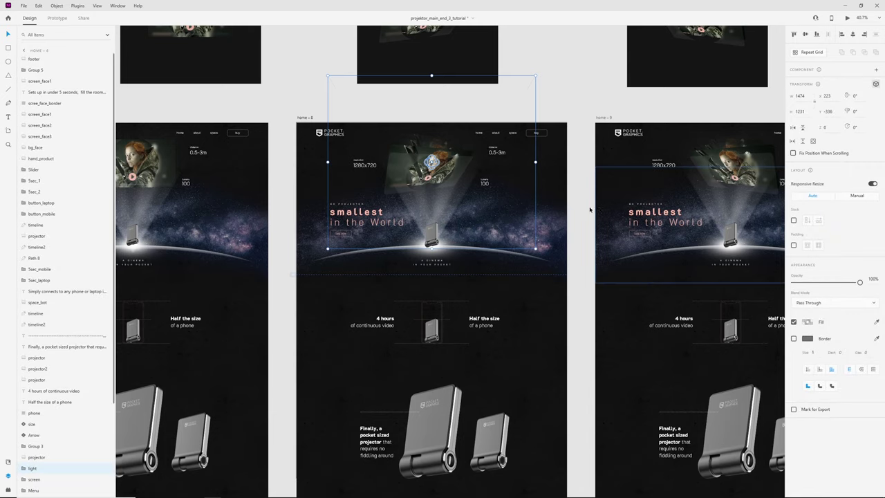
left_click_drag(433, 163, 559, 198)
- Rotate the "light" group on "home – 9" in 3D to -35° around its Y axis
left_click_drag(614, 203, 455, 206)
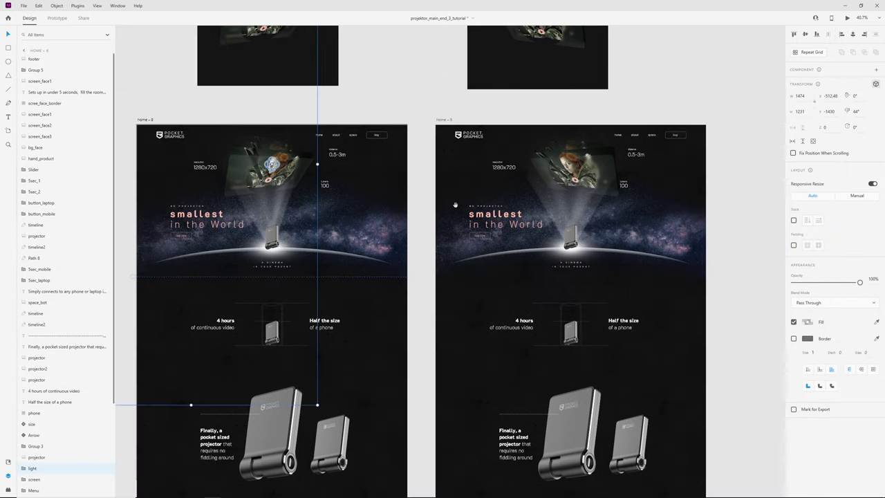
left_click(573, 207)
left_click_drag(570, 164, 535, 168)
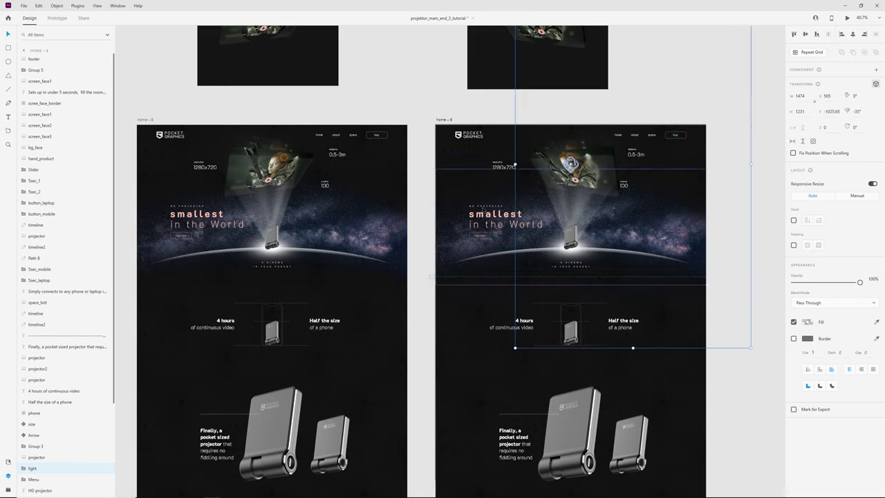
- Preview the prototype from "home – 7" to check that the light beams rotate together with the video screen
left_click_drag(240, 215, 535, 227)
left_click(270, 221)
key("ctrl+Return")
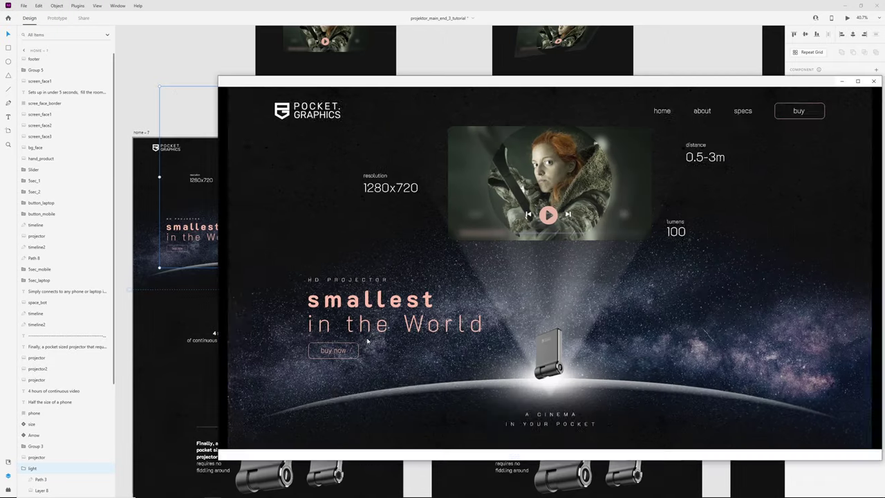
left_click_drag(609, 85, 502, 76)
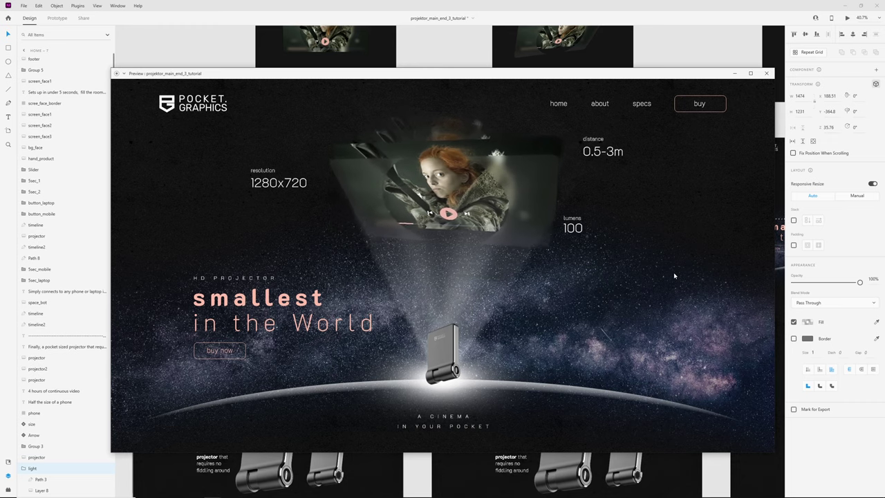
left_click(767, 73)
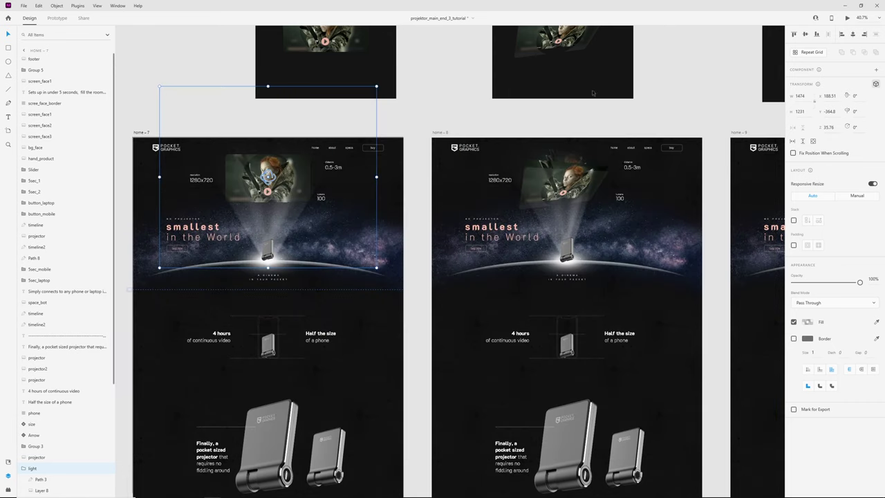
- In Prototype mode, duplicate the "home – 9" artboard and place the copy beside it as "home – 20"
key("ctrl+2")
scroll(372, 93, "right", 2)
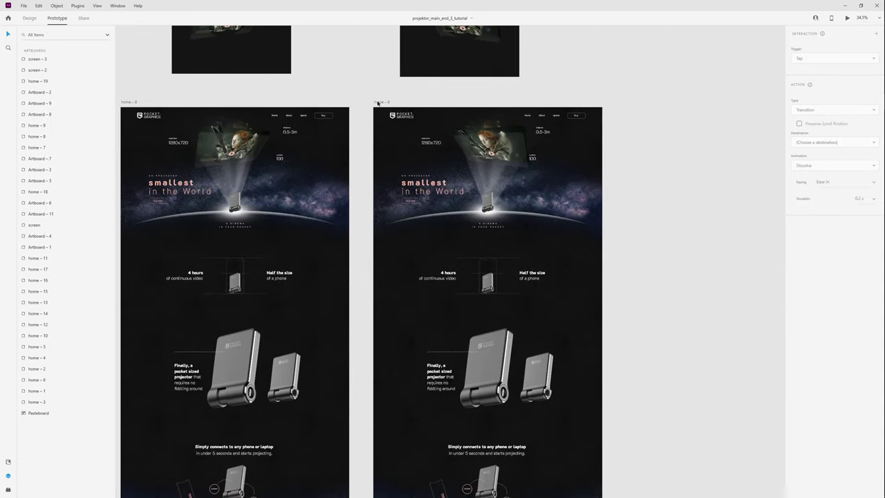
left_click_drag(378, 103, 656, 99)
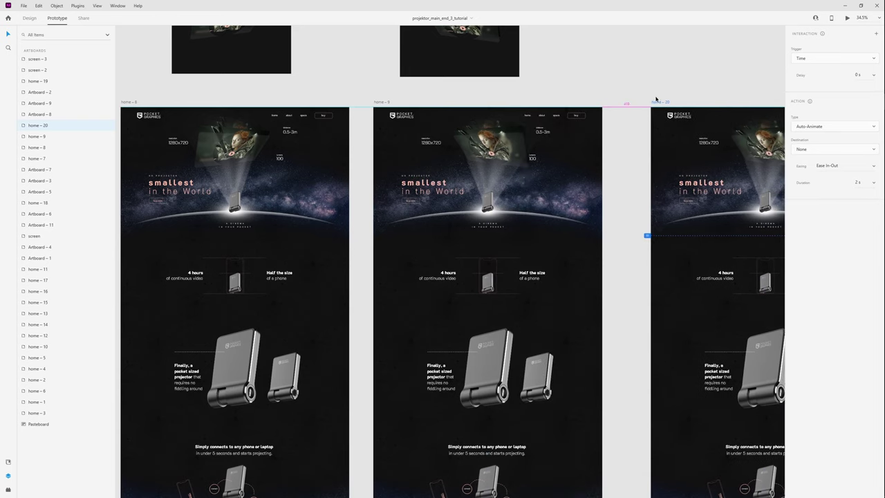
left_click_drag(615, 80, 537, 62)
left_click(552, 270)
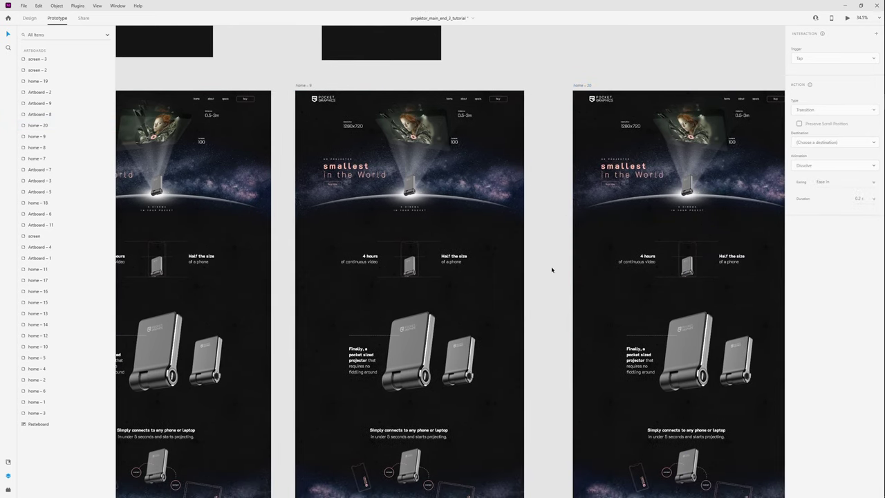
- Link the hero projector on "home – 9" to "home – 20" with a tap-triggered Auto-Animate using Ease In-Out and 3 s duration
left_click(410, 188)
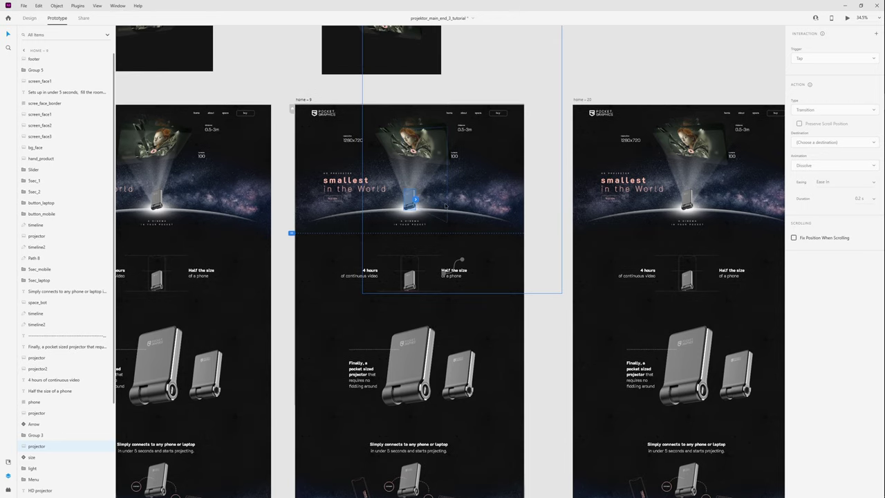
scroll(408, 197, "up", 3)
scroll(414, 204, "down", 3)
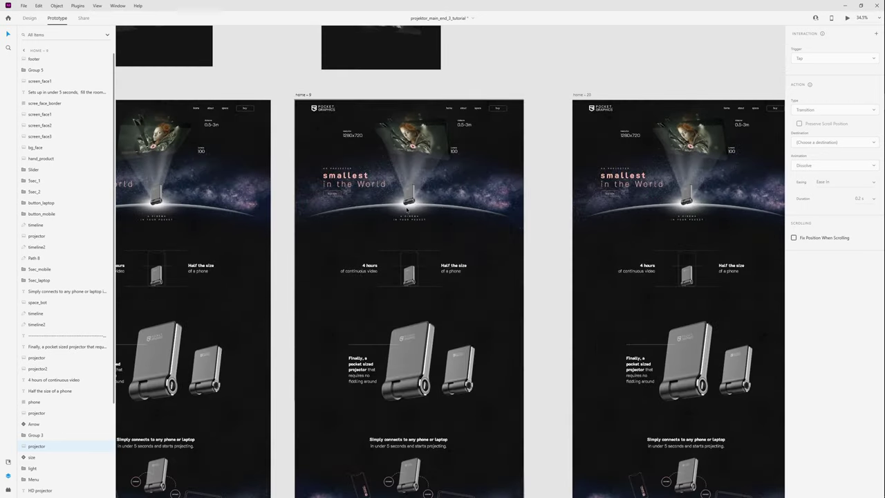
left_click_drag(414, 198, 563, 313)
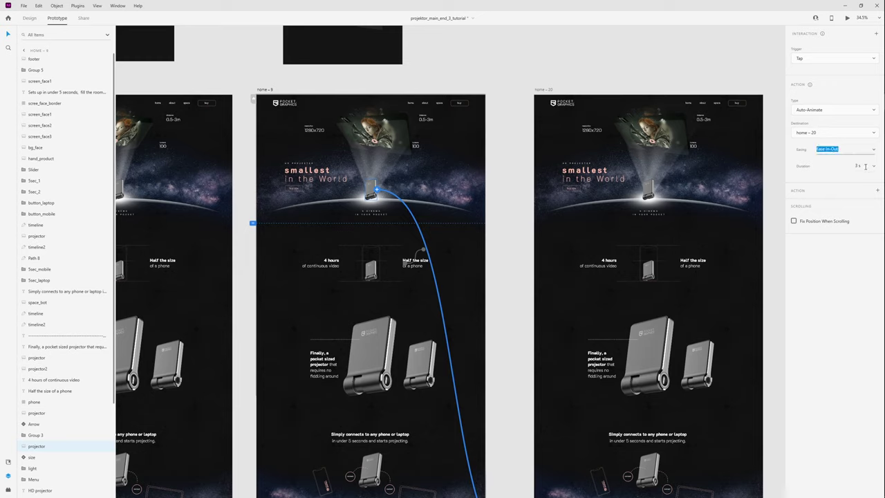
left_click_drag(312, 221, 413, 214)
key("ctrl+z")
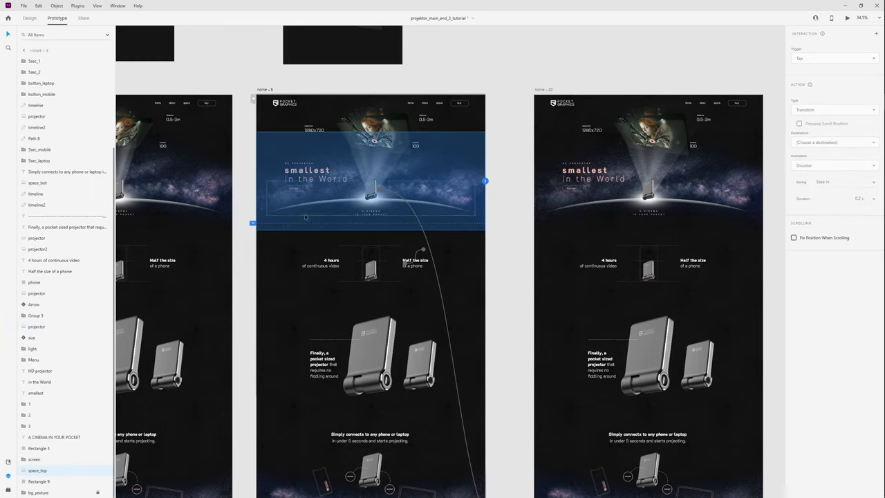
left_click(243, 245)
- Link the hero projector on "home – 8" to "home – 20" with the same tap-triggered Auto-Animate, Ease In-Out and 3 s duration
left_click_drag(242, 244, 301, 231)
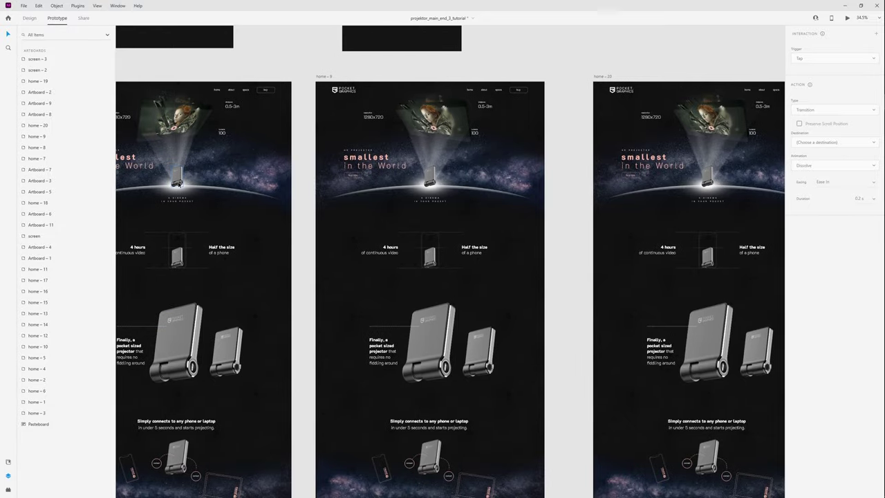
left_click(186, 179)
left_click_drag(186, 188, 653, 286)
- In Design mode, lock the hero projector, the glowing horizon and the "A CINEMA IN YOUR POCKET" text on "home – 20"
left_click_drag(589, 185, 366, 209)
scroll(477, 172, "up", 3)
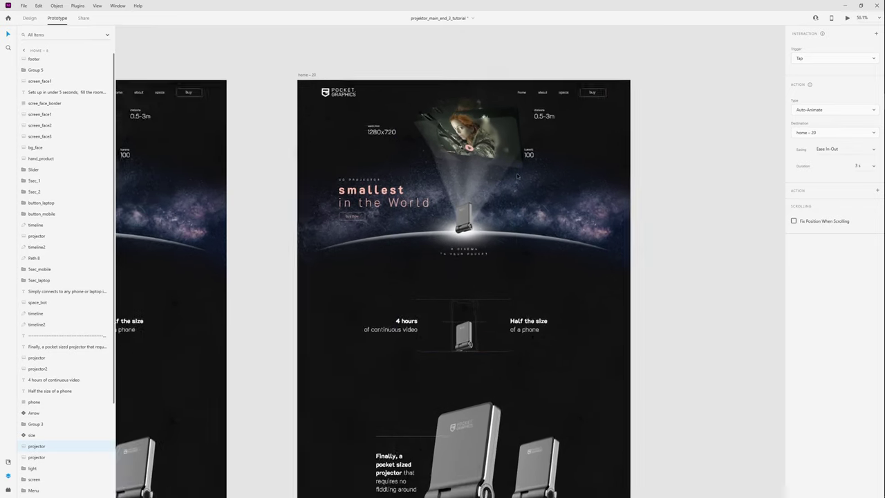
left_click_drag(485, 239, 426, 242)
key("ctrl+Tab")
left_click(425, 242)
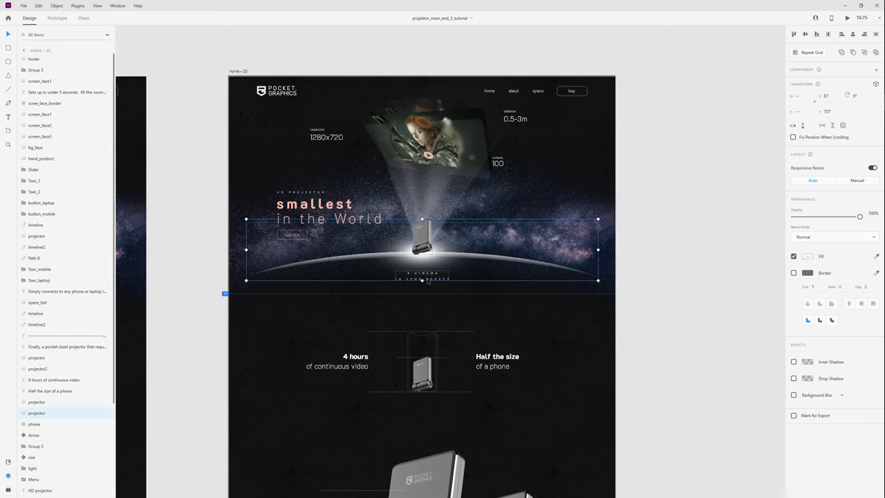
key("ctrl+l")
- Move the unlocked hero and phone-comparison content on "home – 20" up together until the phone outline surrounds the locked projector
left_click_drag(243, 421, 619, 113)
left_click_drag(424, 374, 424, 221)
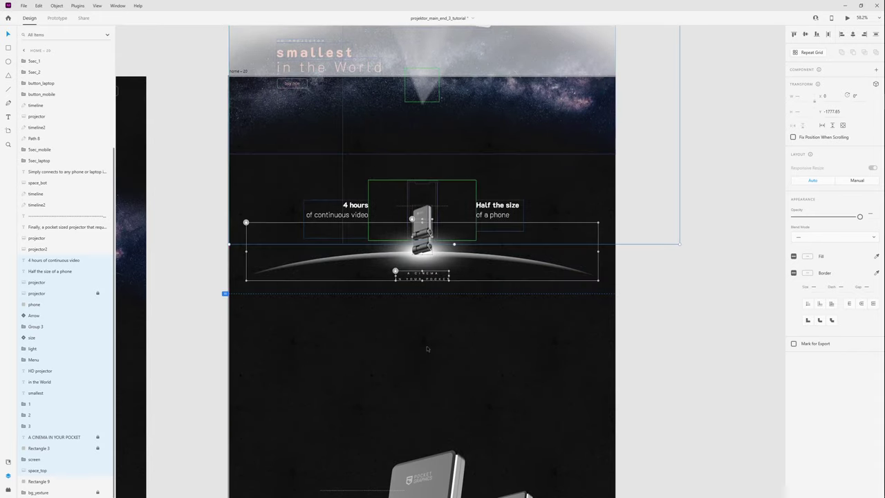
left_click(426, 349)
- Delete the duplicate small projector from the phone-comparison section on "home – 20", "home – 9" and "home – 8"
left_click(424, 223)
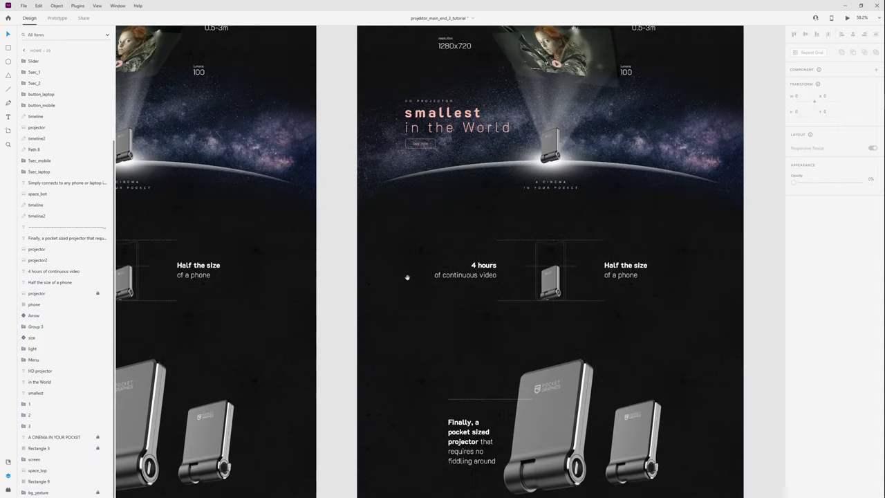
left_click_drag(407, 277, 486, 250)
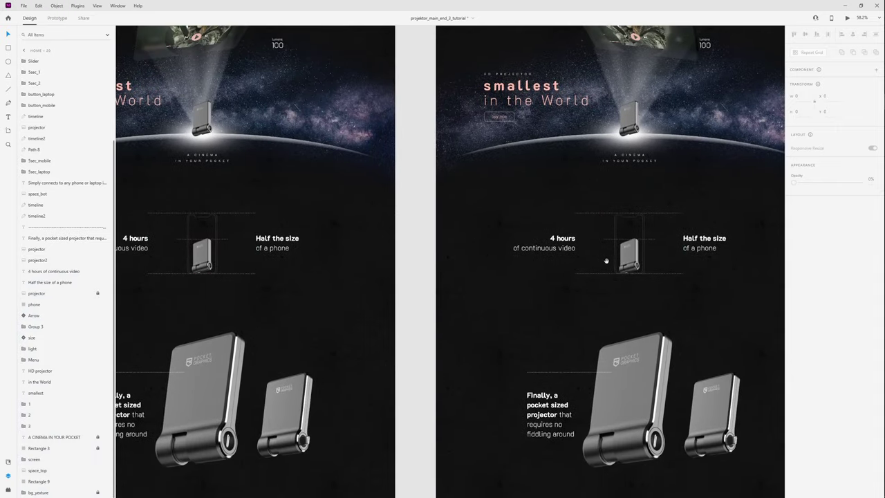
left_click(629, 256)
left_click(201, 256, "shift")
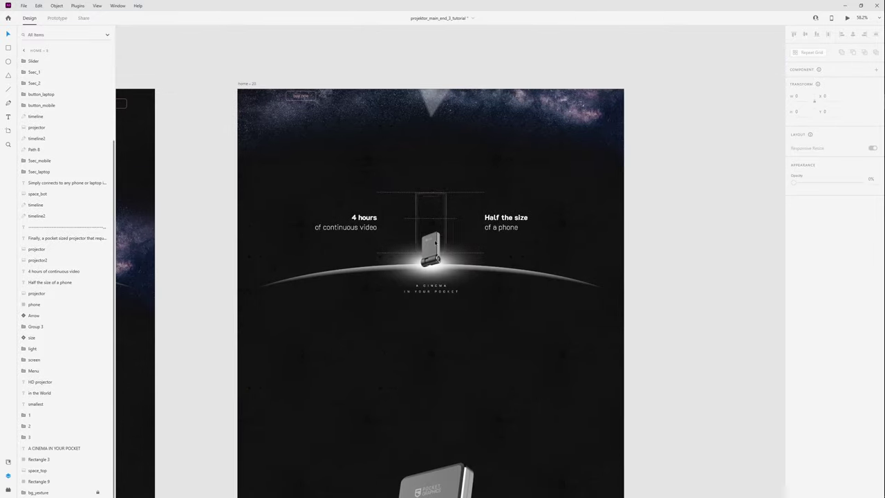
- Unlock the hero projector on "home – 20" and move it up so it stands inside the phone outline
scroll(433, 243, "up", 3)
left_click(434, 273)
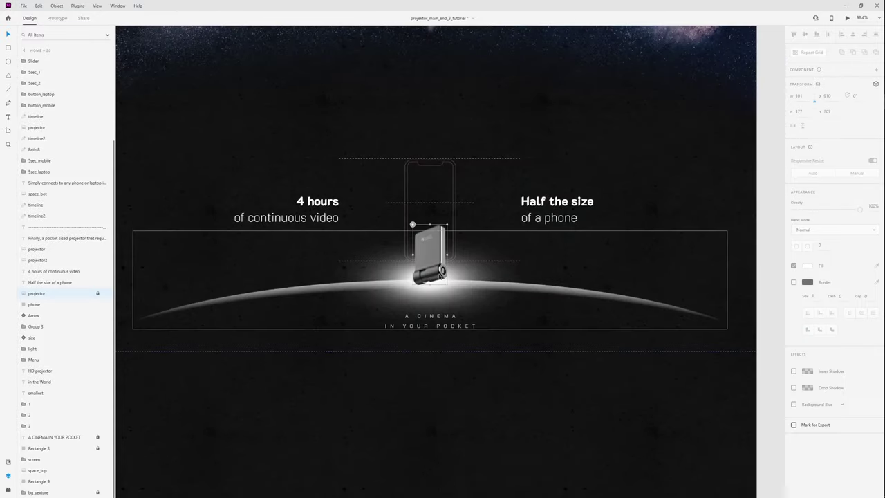
left_click_drag(435, 273, 435, 224)
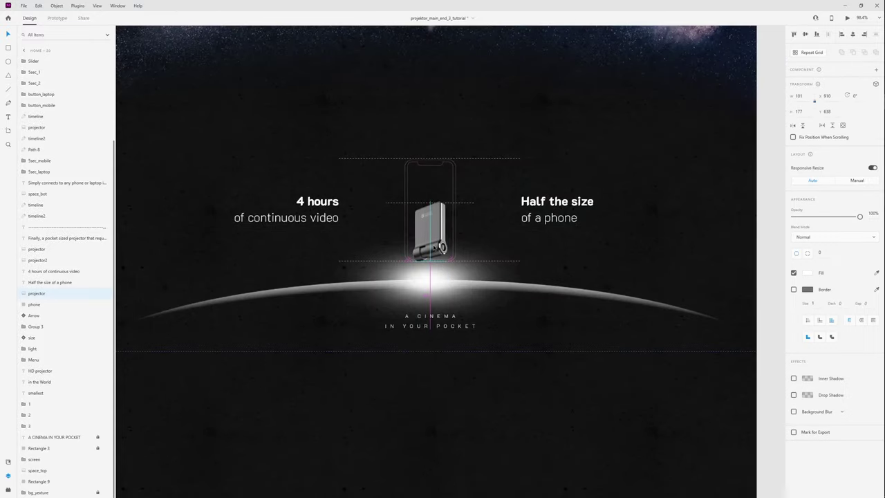
- Unlock the glowing horizon and the "A CINEMA IN YOUR POCKET" text on "home – 20" and move both up above the phone comparison
left_click(440, 327)
left_click(531, 297, "shift")
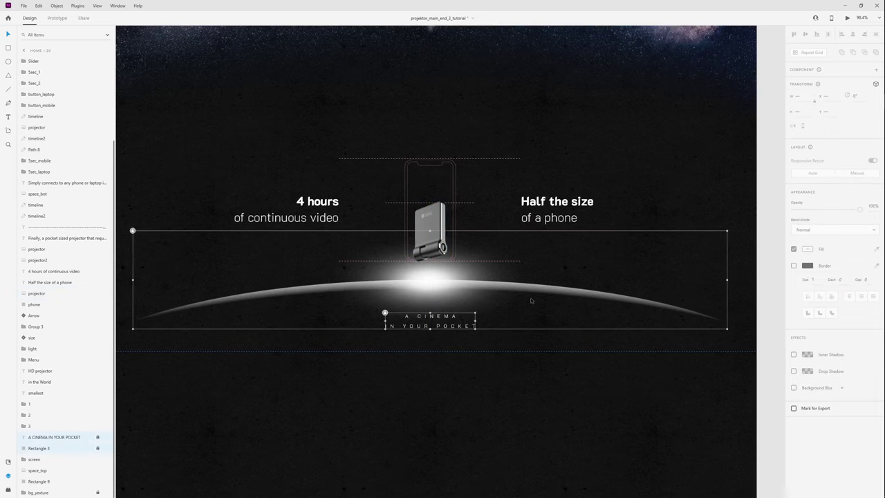
key("ctrl+l")
left_click_drag(509, 295, 456, 79)
left_click_drag(457, 120, 474, 189)
- Set the "A CINEMA IN YOUR POCKET" text on "home – 20" to size 38 with letter spacing 1421 and wider line spacing
left_click(392, 163)
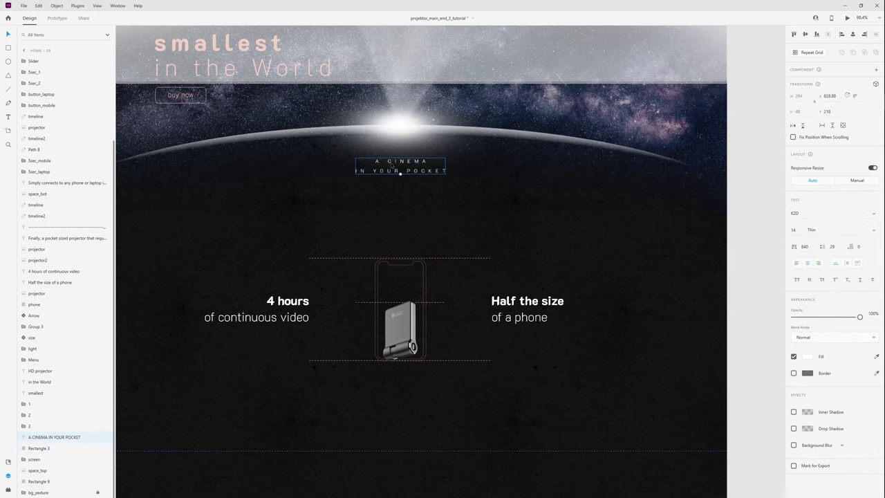
key("Up")
key("Up")
key("Up")
key("Up")
key("Up")
key("Up")
key("Up")
key("Up")
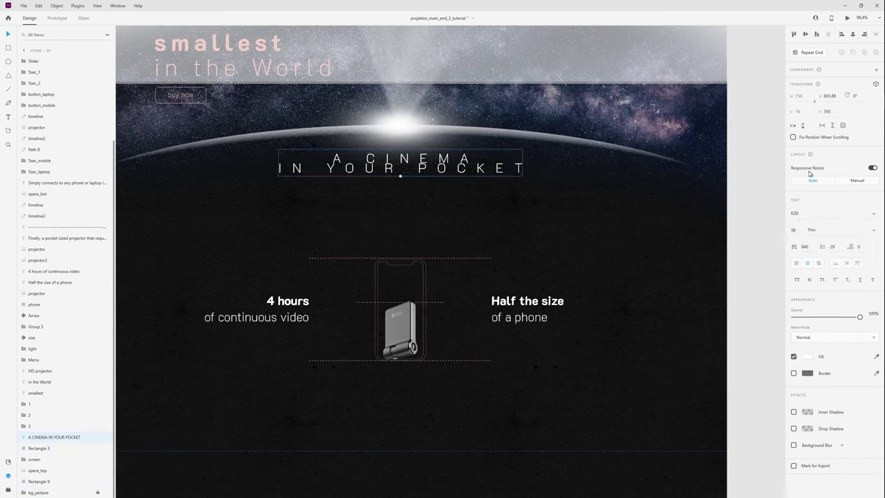
left_click_drag(809, 245, 802, 132)
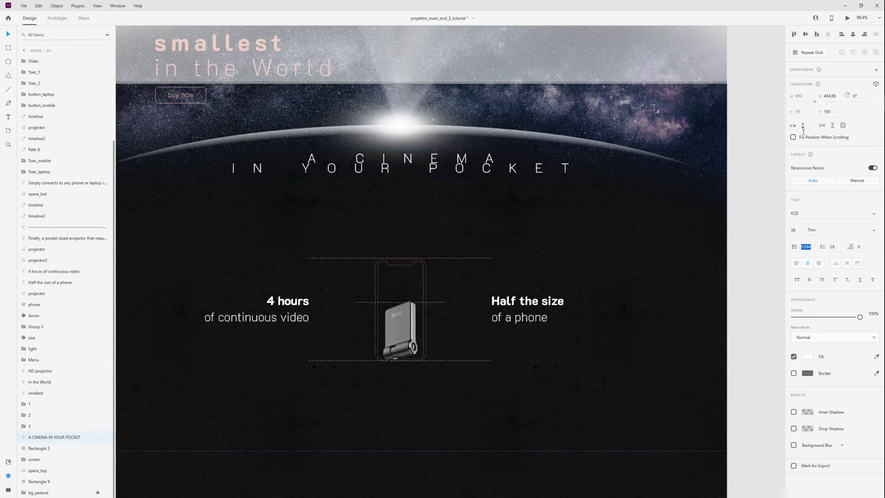
left_click_drag(839, 247, 839, 222)
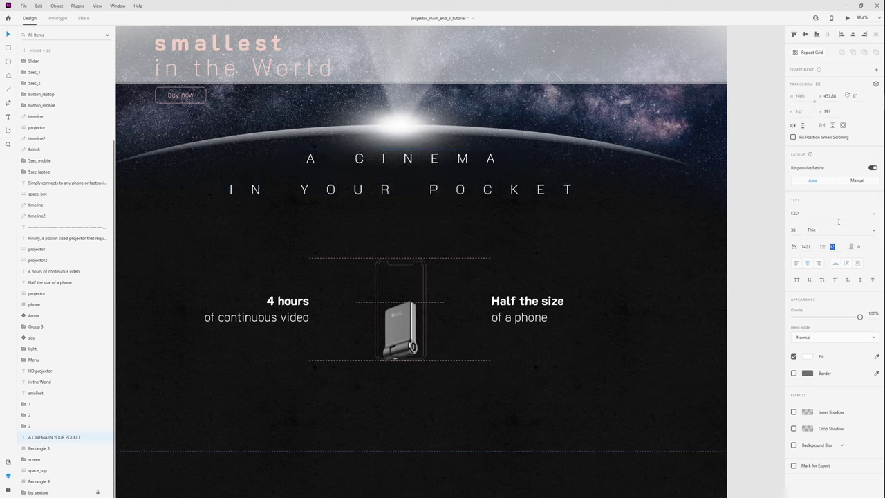
- Preview the projector transition from "home – 8" into the phone-comparison section, then close the preview
scroll(672, 234, "down", 5)
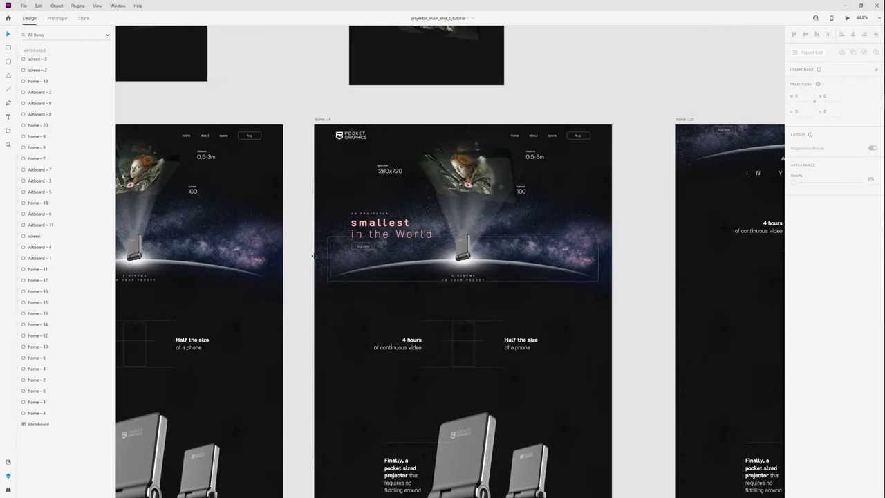
left_click(235, 243)
key("ctrl+Return")
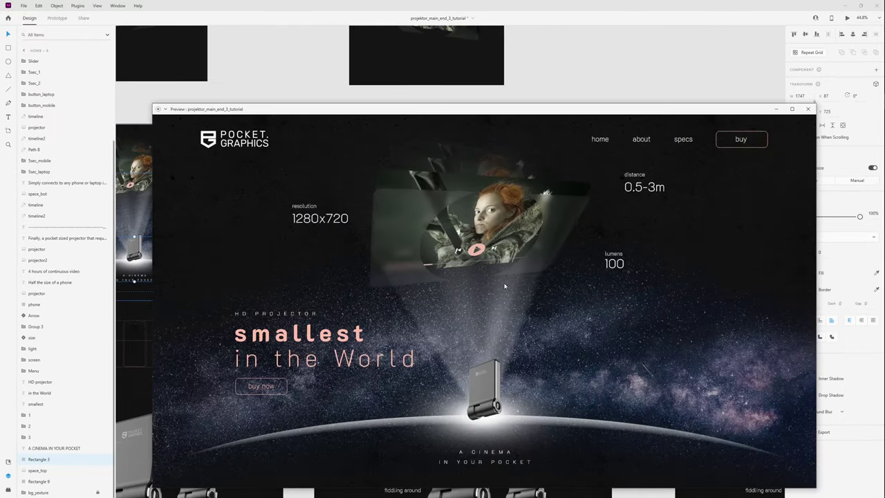
left_click_drag(518, 110, 475, 76)
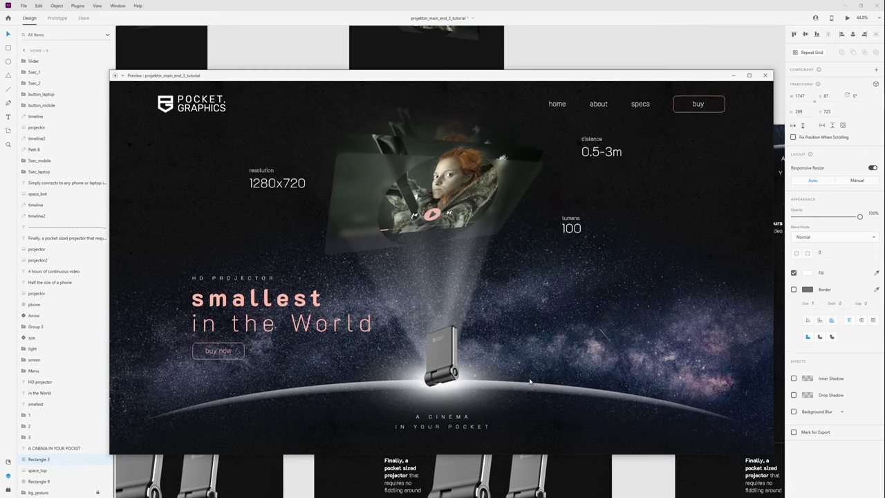
scroll(542, 356, "down", 3)
scroll(542, 355, "down", 4)
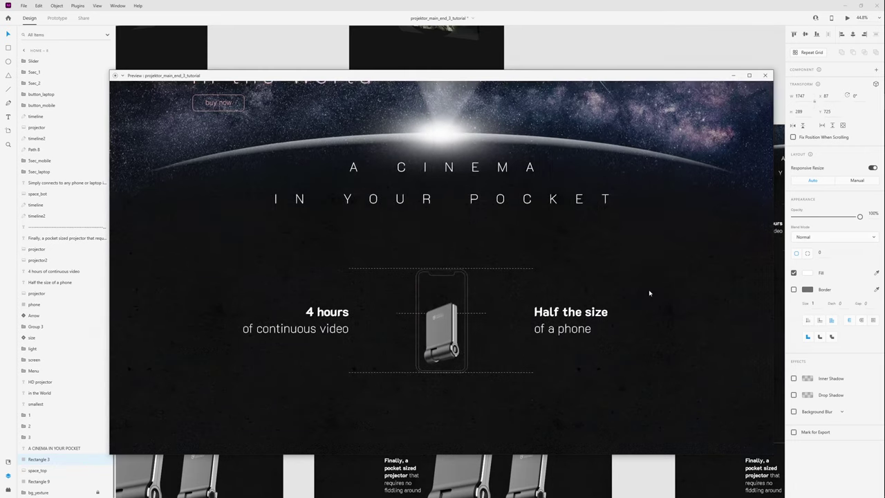
scroll(741, 122, "up", 7)
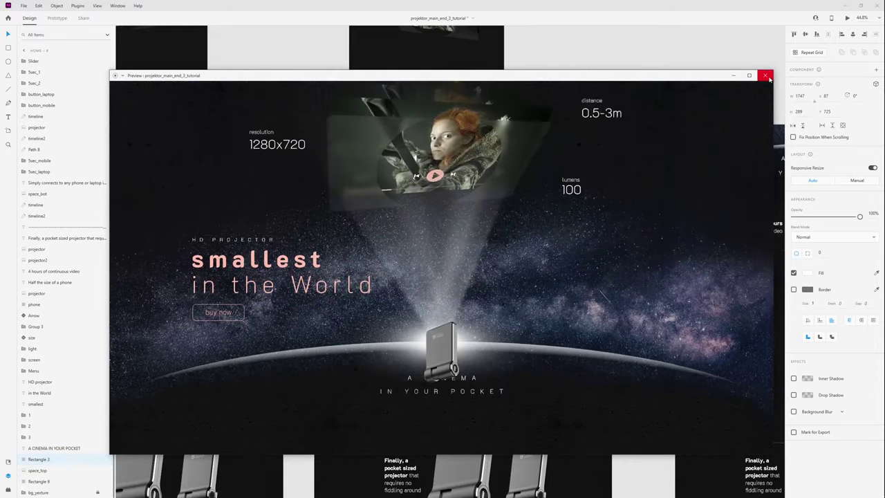
left_click(765, 75)
- Move the "4 hours of continuous video" and "Half the size of a phone" texts lower on both "home – 8" and "home – 9"
left_click(629, 83)
left_click_drag(672, 75, 267, 72)
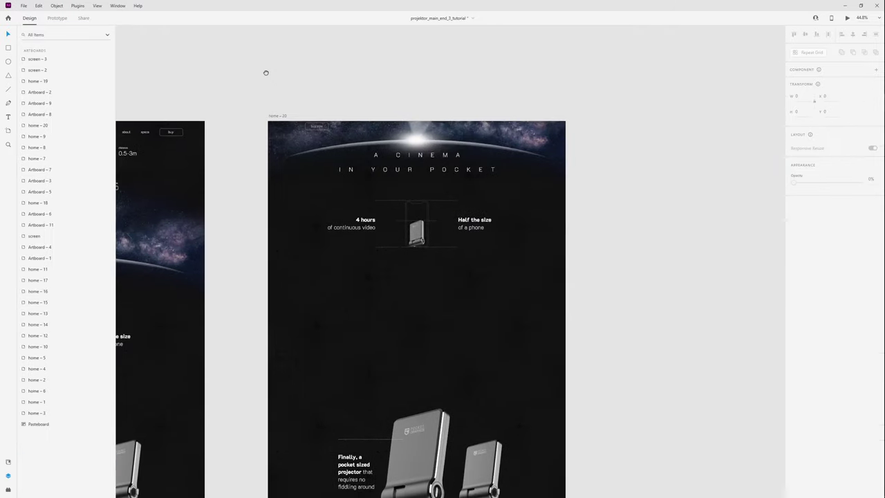
scroll(415, 168, "up", 1)
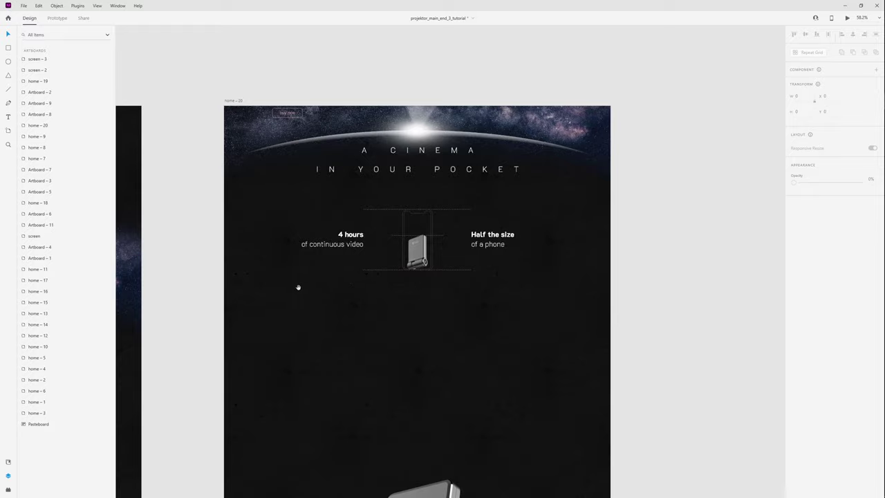
scroll(298, 286, "left", 5)
scroll(298, 287, "up", 1)
scroll(376, 245, "down", 5)
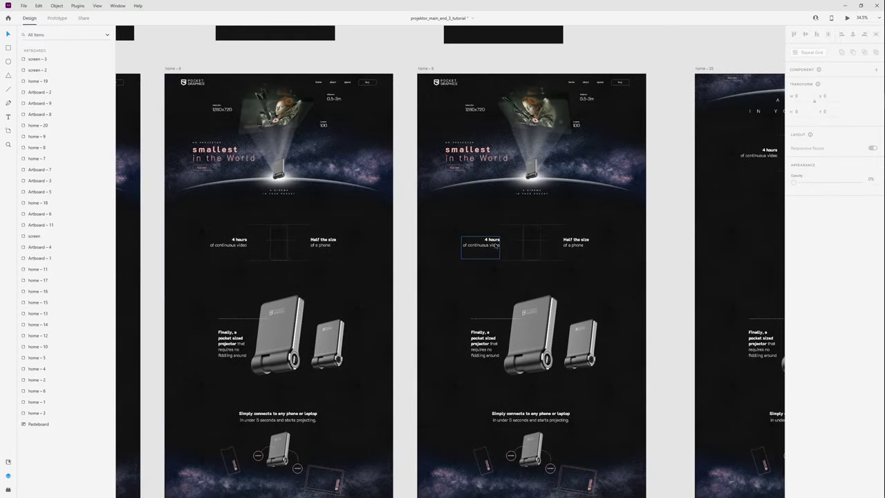
left_click(495, 245)
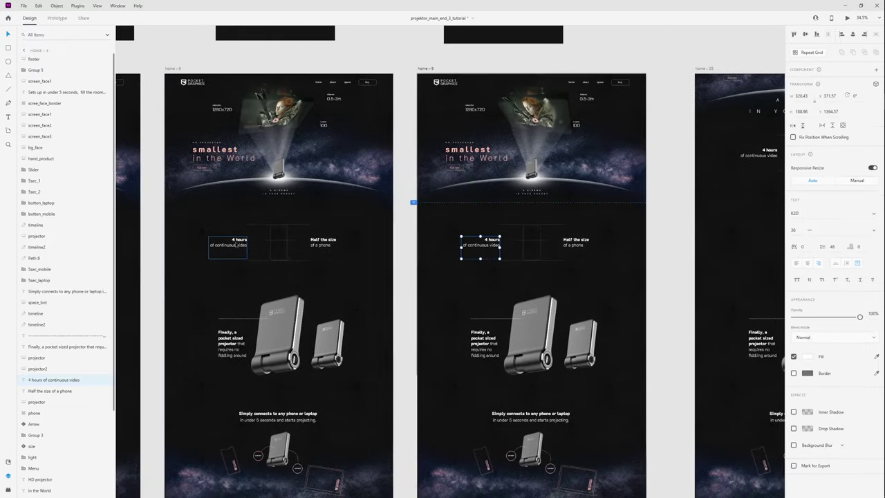
left_click(235, 247, "shift")
left_click_drag(236, 247, 228, 324)
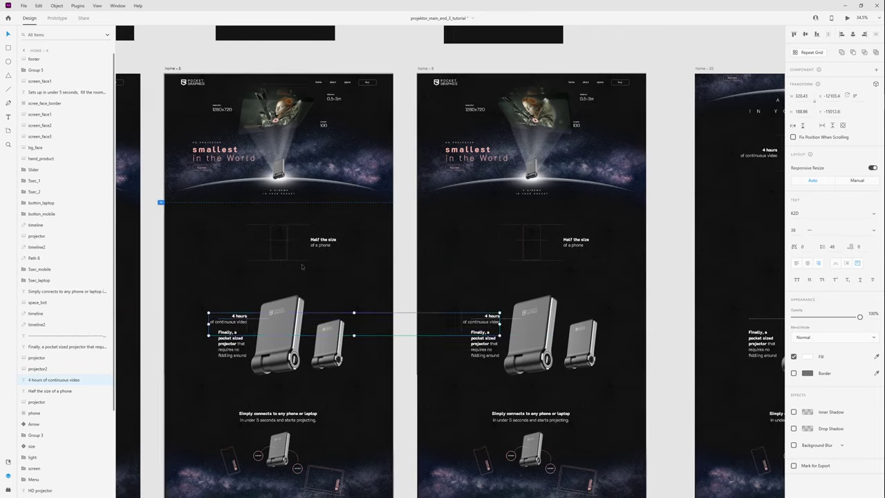
left_click(323, 242)
left_click(581, 246, "shift")
left_click_drag(581, 245, 587, 294)
- Move the phone outline and its size lines down together on "home – 8" and "home – 9"
left_click_drag(487, 271, 576, 224)
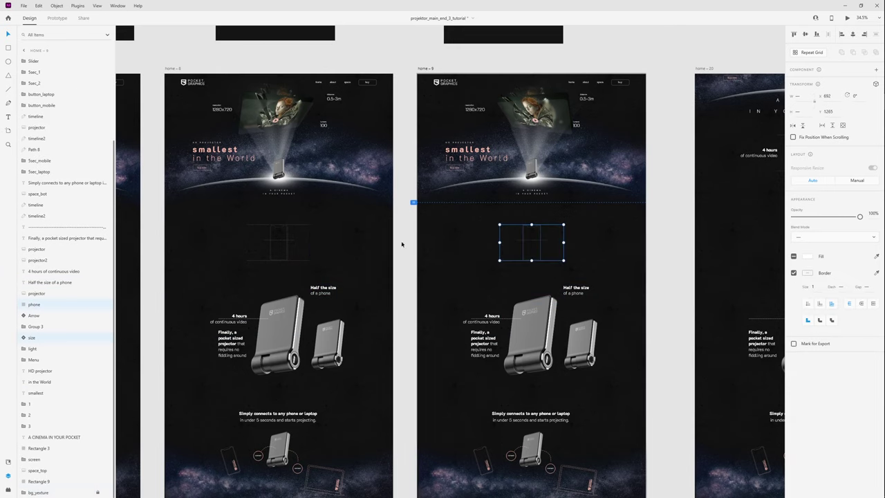
left_click_drag(222, 269, 290, 242)
left_click(401, 263)
left_click_drag(329, 263, 274, 242)
left_click_drag(585, 263, 540, 266)
left_click(523, 242, "shift")
left_click_drag(626, 173, 318, 253)
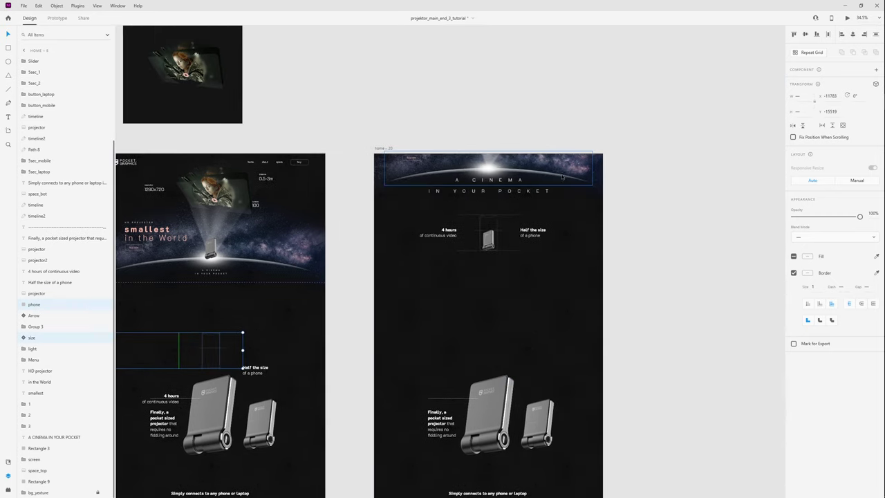
- Shift the starry space background on "home – 20" further up beyond the artboard's upper edge
left_click(569, 159)
scroll(568, 158, "up", 3)
left_click_drag(526, 153, 500, 193)
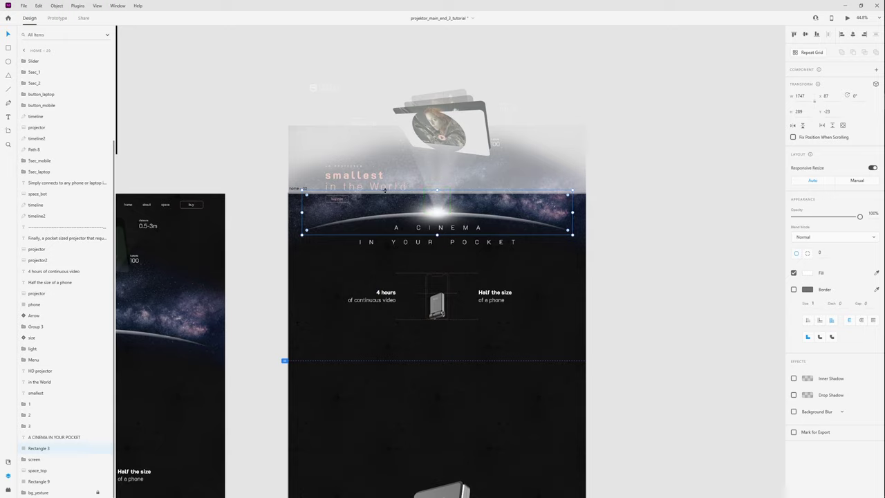
left_click(509, 158)
- Move the "buy now" button, the headline texts, the menu and the light beam on "home – 20" further up
left_click(339, 198)
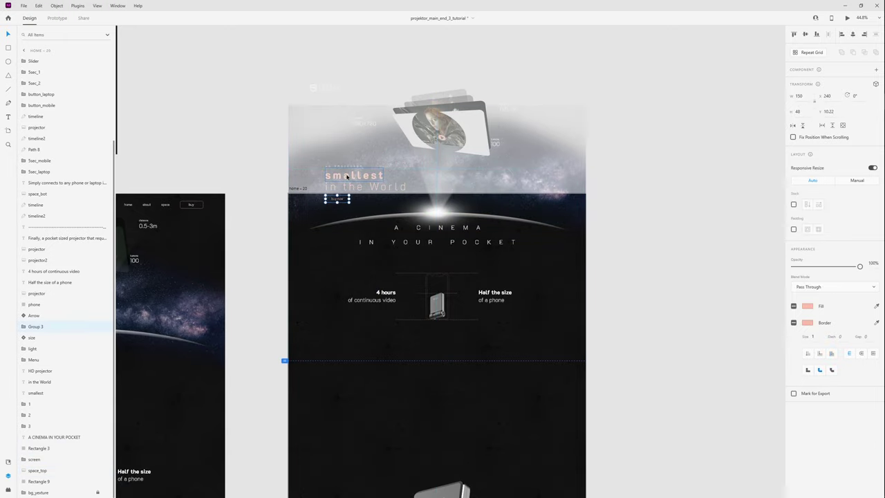
double_click(394, 186)
left_click_drag(345, 176, 364, 104)
left_click_drag(511, 111, 538, 54)
left_click(443, 223)
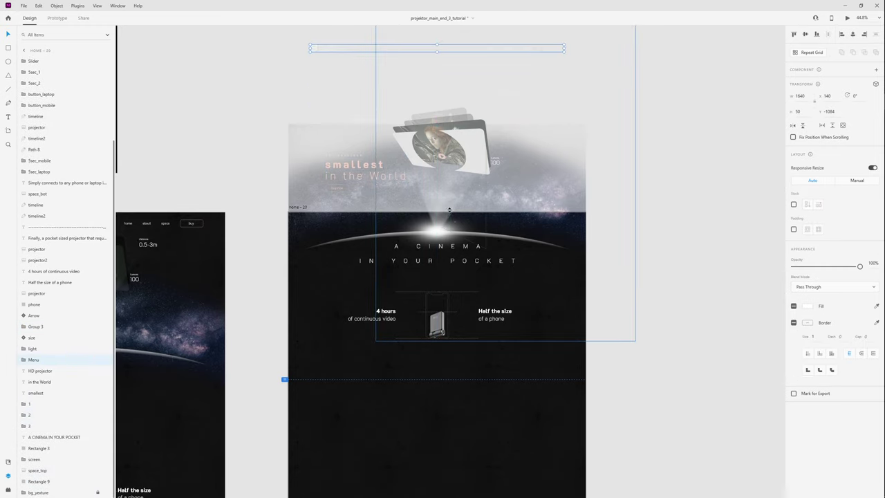
left_click_drag(446, 183, 446, 201)
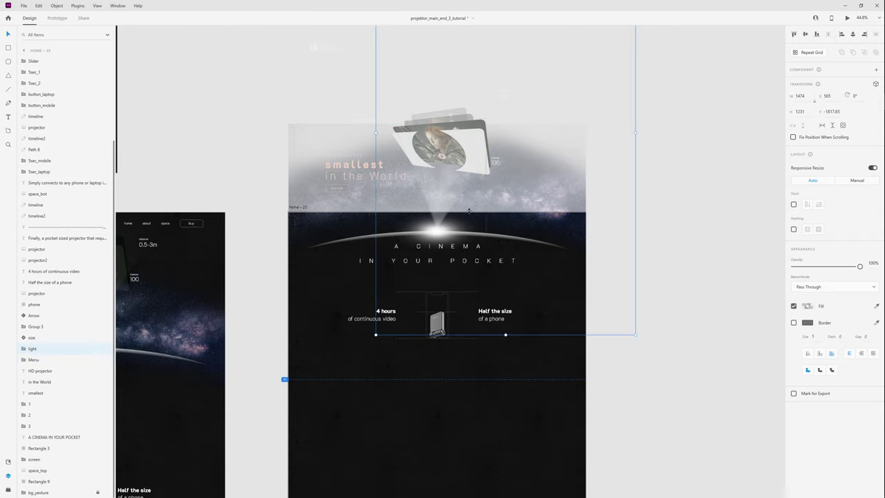
- Scale the glowing horizon on "home – 20" down proportionally to about 1299 × 215
left_click_drag(502, 232, 489, 215)
left_click(478, 220)
left_click(479, 220)
left_click_drag(487, 218, 488, 217)
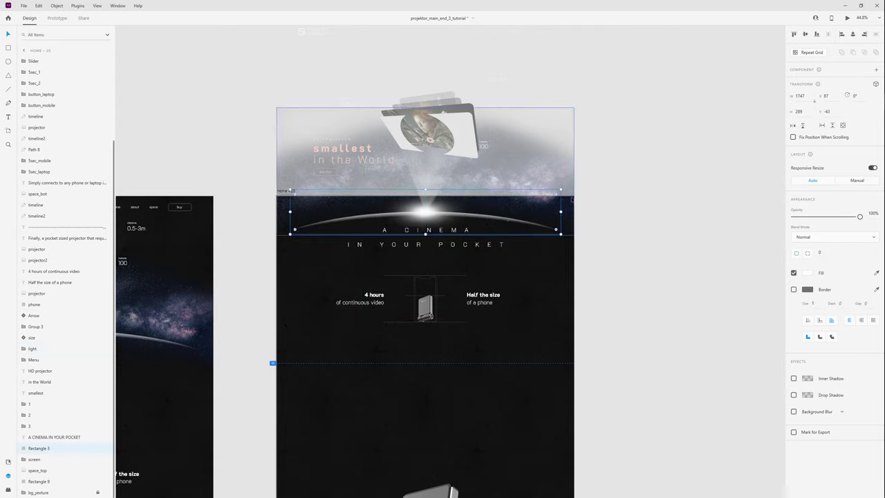
left_click_drag(561, 189, 546, 195)
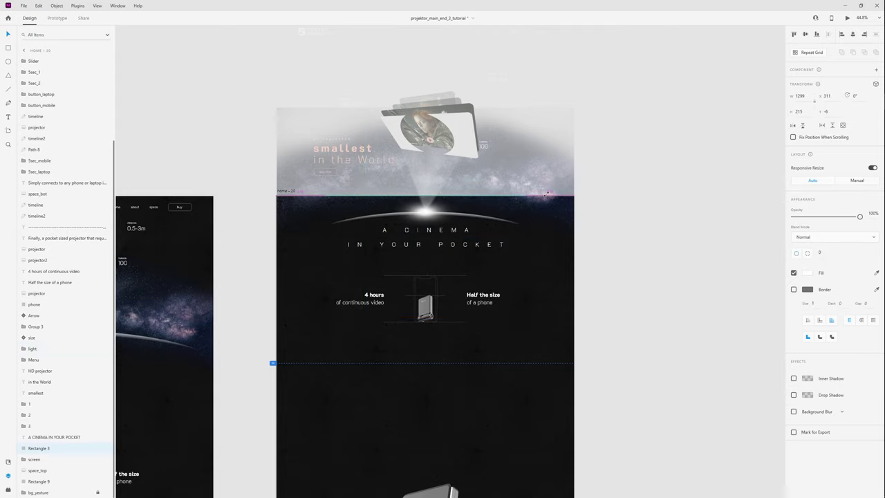
- Preview the revised transition from "home – 8" with the smaller horizon, then close the preview
left_click(637, 285)
left_click_drag(312, 340, 720, 285)
left_click(262, 271)
key("ctrl+Return")
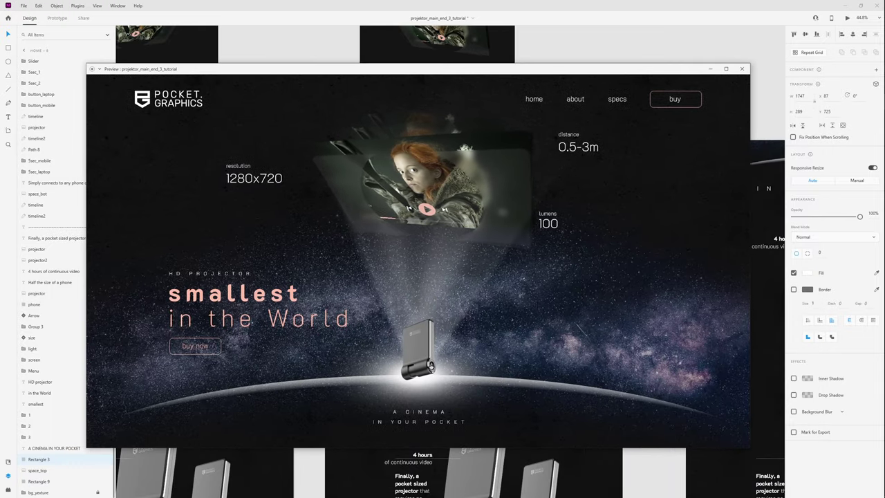
scroll(569, 365, "down", 4)
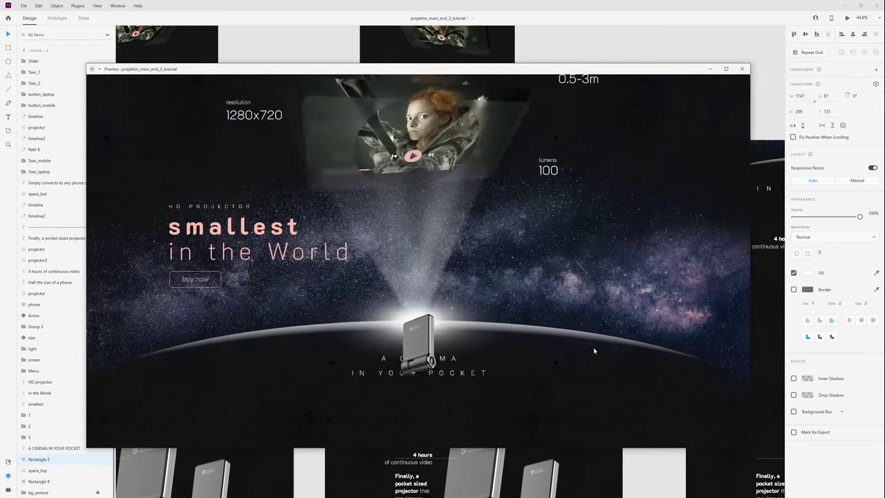
left_click(742, 69)
- Duplicate the "home – 20" artboard and place the copy directly beside it
left_click(636, 97)
scroll(591, 253, "right", 5)
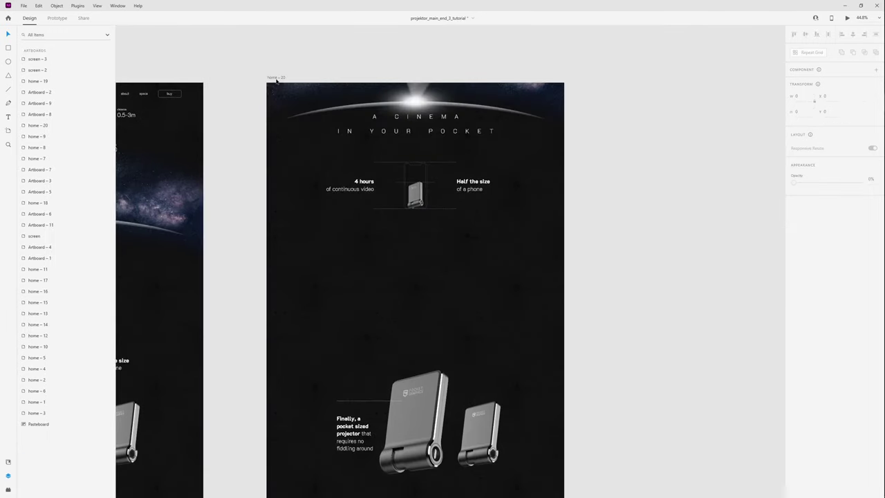
left_click_drag(276, 79, 452, 72)
scroll(576, 73, "down", 3)
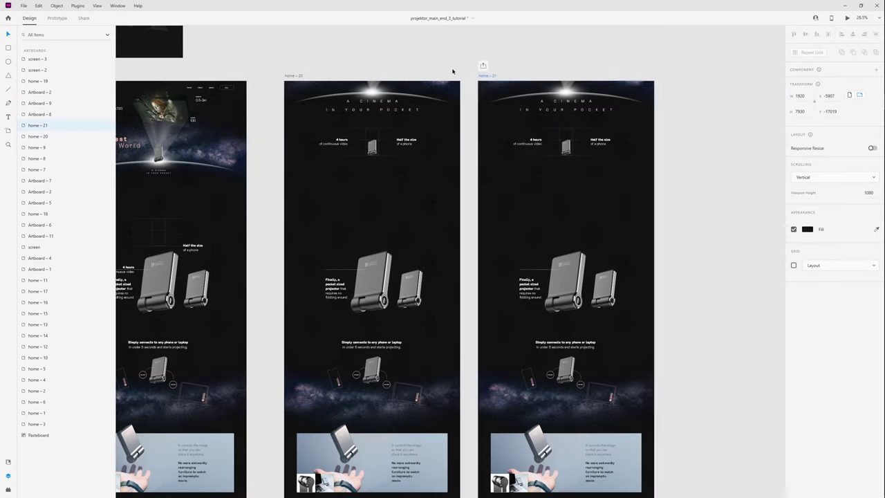
- In Prototype mode, link the small projector on "home – 20" to "home – 21" with a Keys & Gamepad trigger, Auto-Animate, Ease In-Out and 3 s duration
key("ctrl+Tab")
left_click(372, 146)
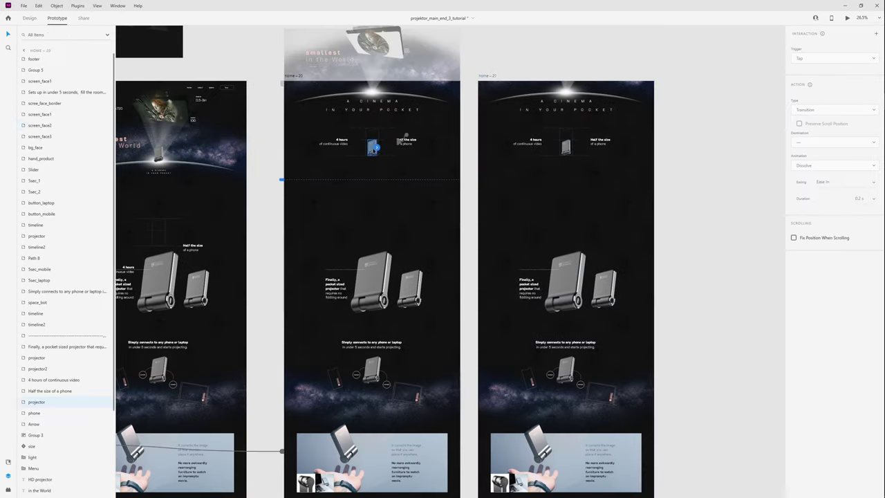
left_click_drag(554, 262, 555, 261)
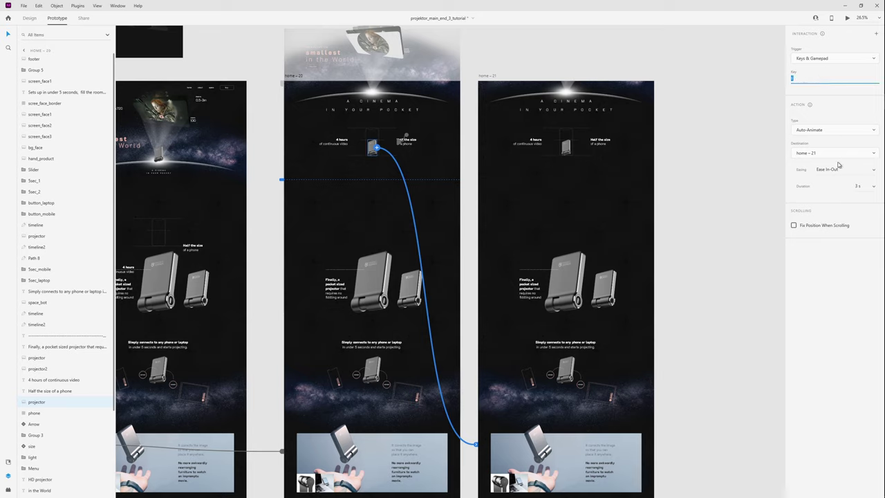
left_click(703, 229)
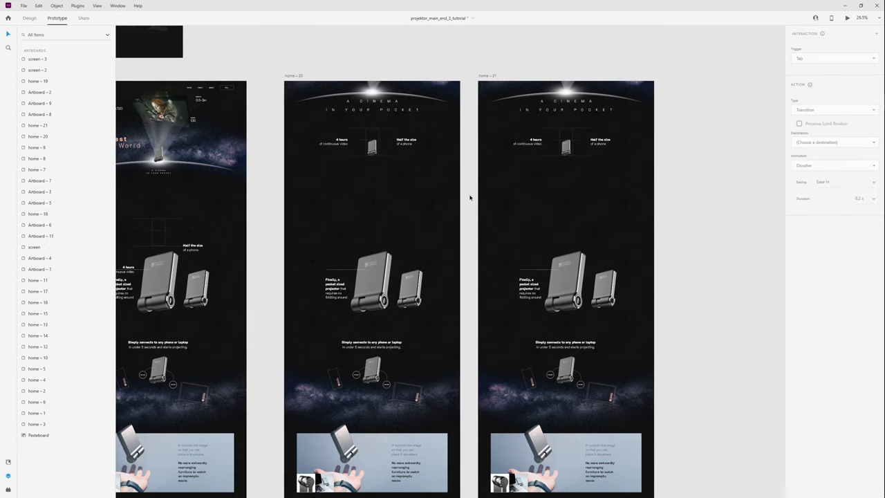
- In Design mode, delete all content below the large projector section on both "home – 20" and "home – 21"
scroll(467, 219, "down", 5)
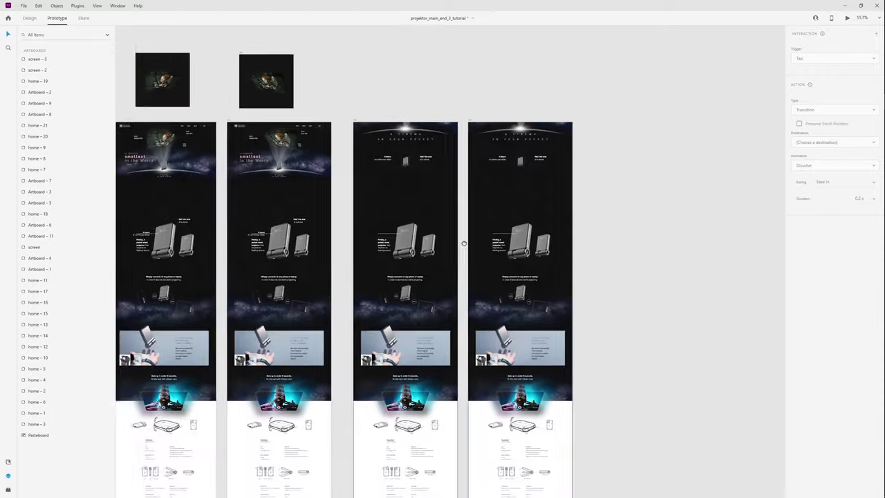
scroll(442, 193, "down", 2)
scroll(434, 166, "down", 2)
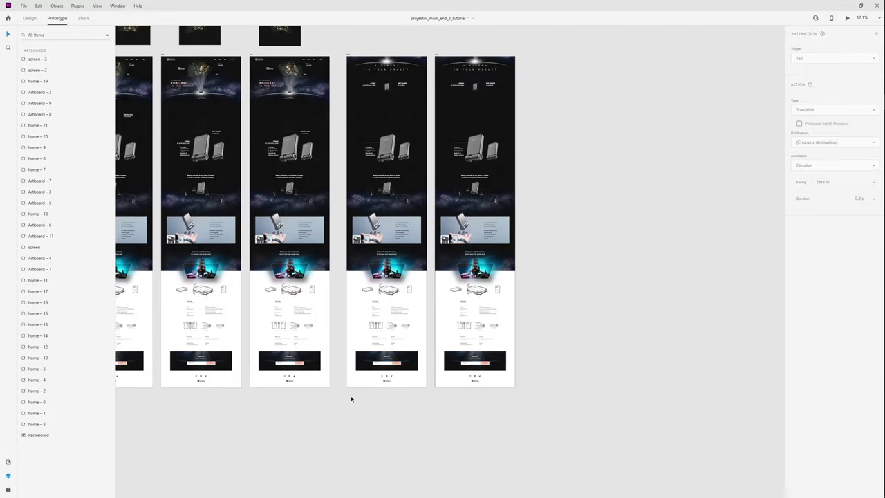
left_click_drag(351, 399, 543, 170)
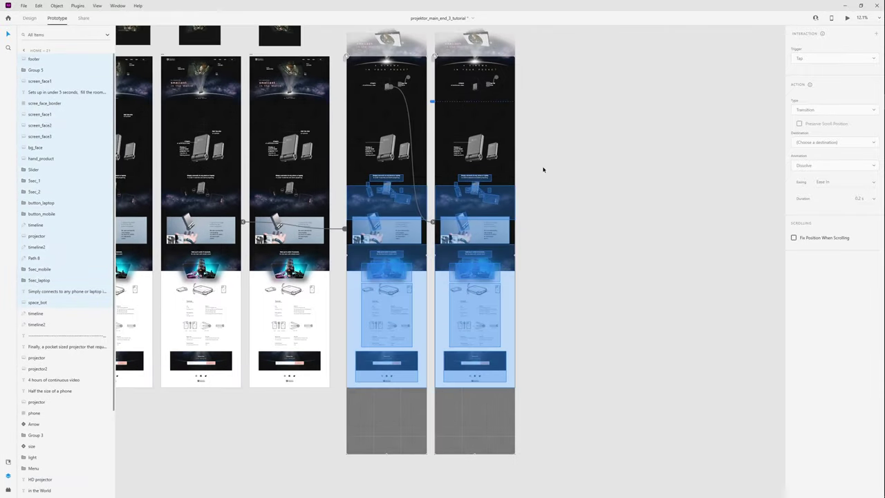
key("ctrl+Tab")
left_click(555, 182)
scroll(448, 175, "up", 2)
left_click_drag(441, 185, 448, 209)
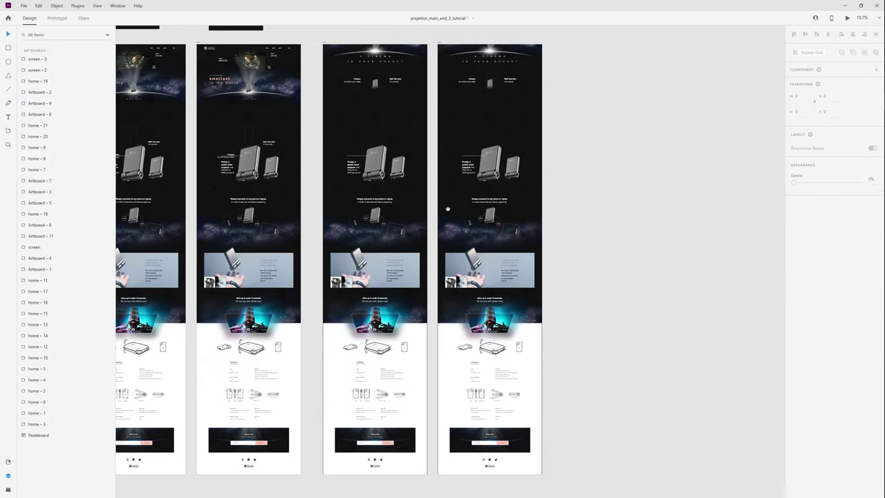
left_click(489, 164)
left_click(378, 167)
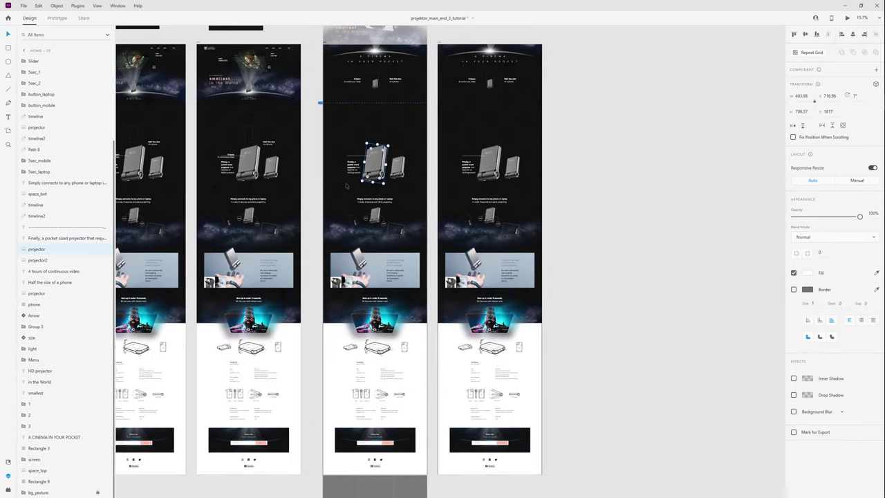
left_click(330, 189)
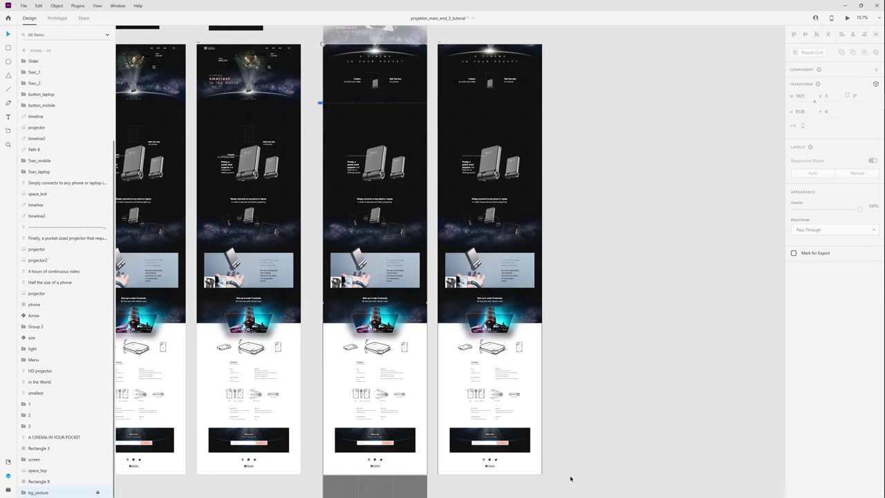
left_click_drag(544, 479, 327, 199)
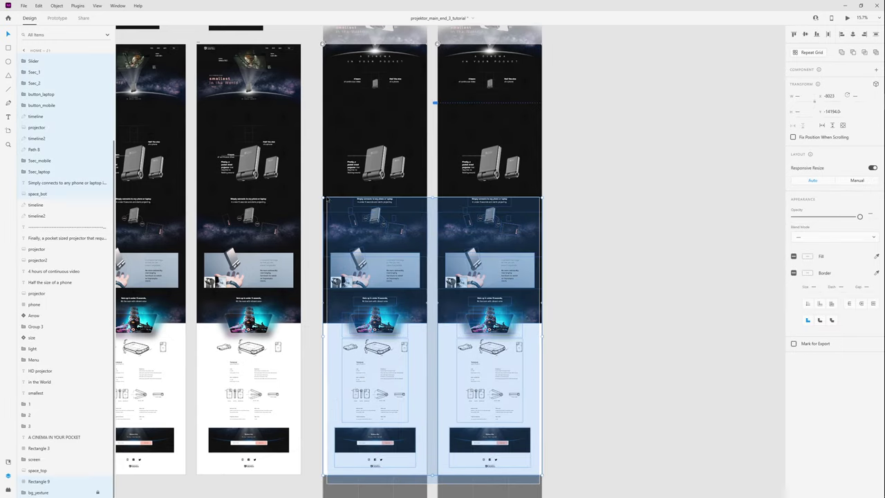
key("Delete")
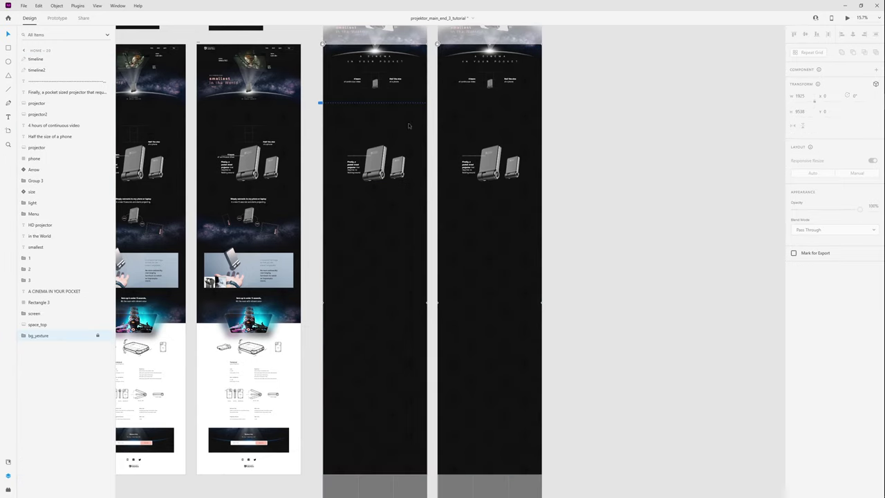
- Shorten the "home – 20" and "home – 21" artboards together to a height of about 3057
left_click(321, 54)
left_click(324, 43)
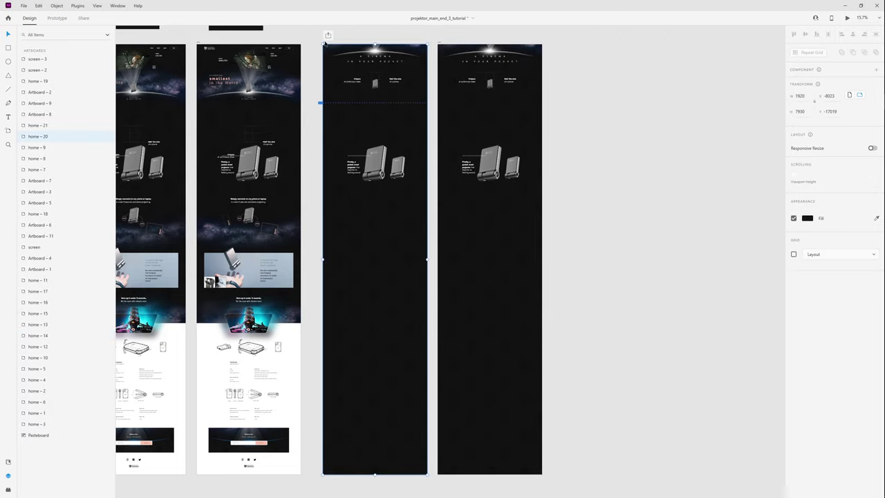
left_click(440, 44, "shift")
scroll(433, 177, "down", 3)
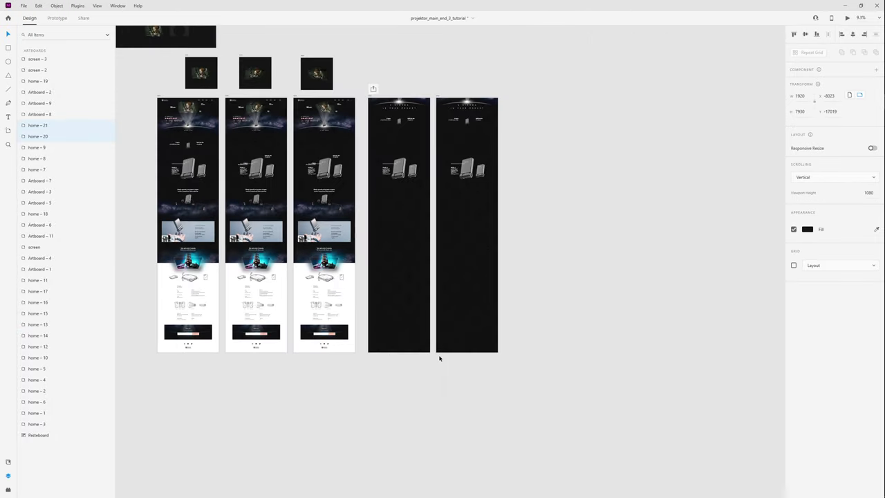
left_click_drag(433, 352, 433, 196)
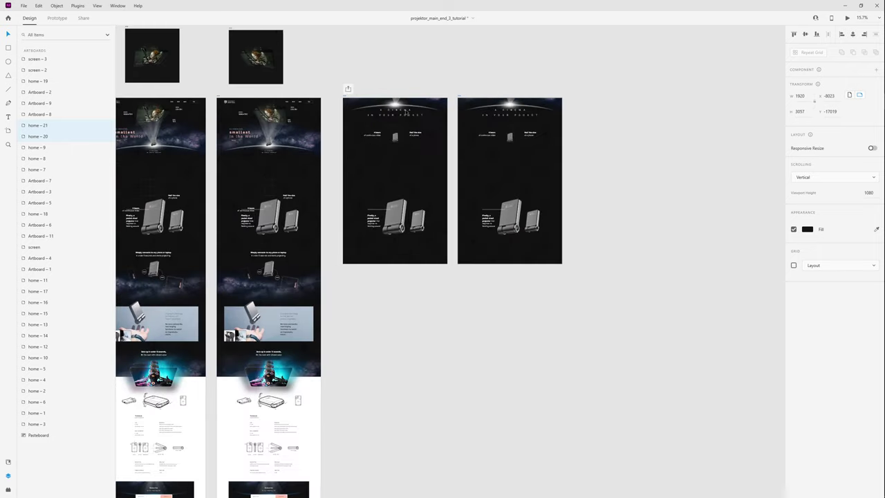
key("ctrl+3")
- Move the large projector section with its caption up towards the phone comparison on both "home – 20" and "home – 21"
left_click(516, 113)
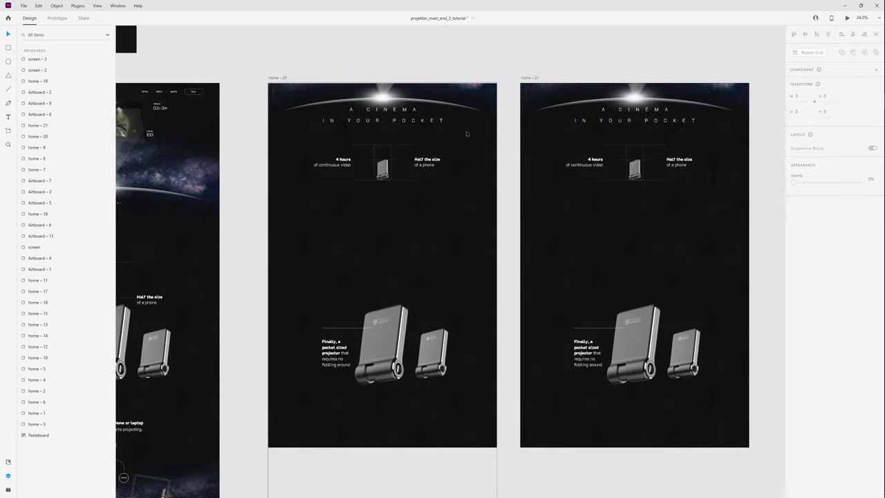
scroll(486, 90, "up", 1)
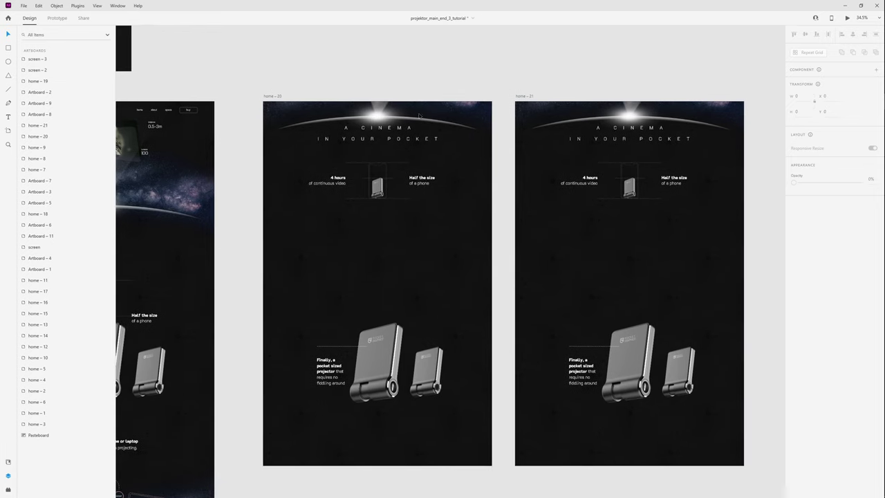
left_click_drag(419, 116, 425, 70)
left_click(404, 194)
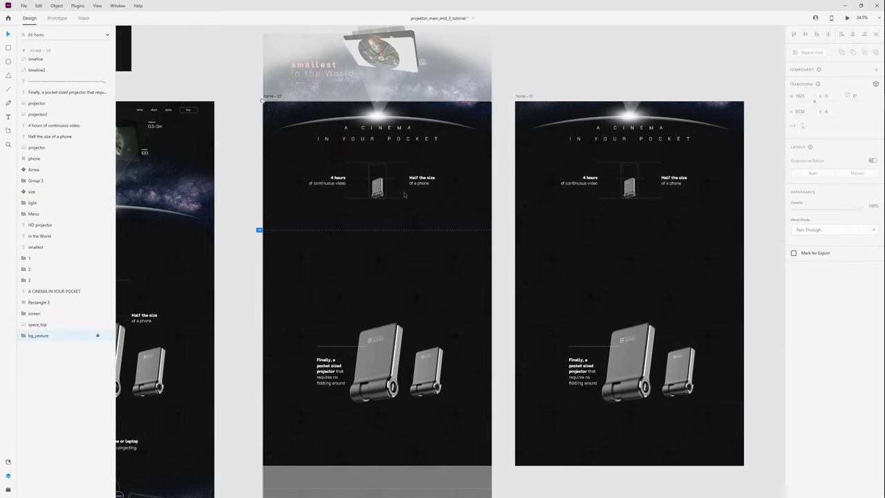
left_click(377, 187)
left_click(326, 449)
left_click_drag(293, 422, 724, 317)
left_click_drag(629, 363, 629, 283)
left_click_drag(477, 383, 458, 369)
left_click(484, 368)
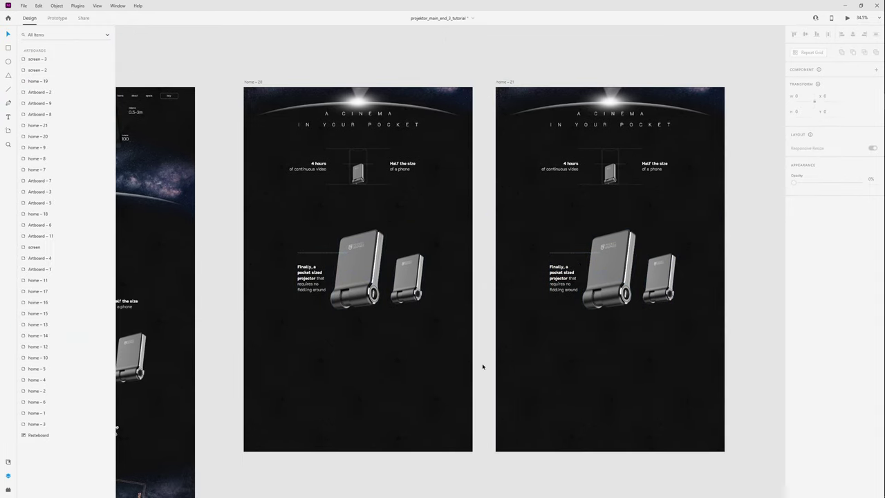
- Enlarge the small phone-comparison projector on "home – 21" to about 399 × 697, rotate it to 6° and align it over the large projector
scroll(689, 233, "up", 2)
left_click(269, 288)
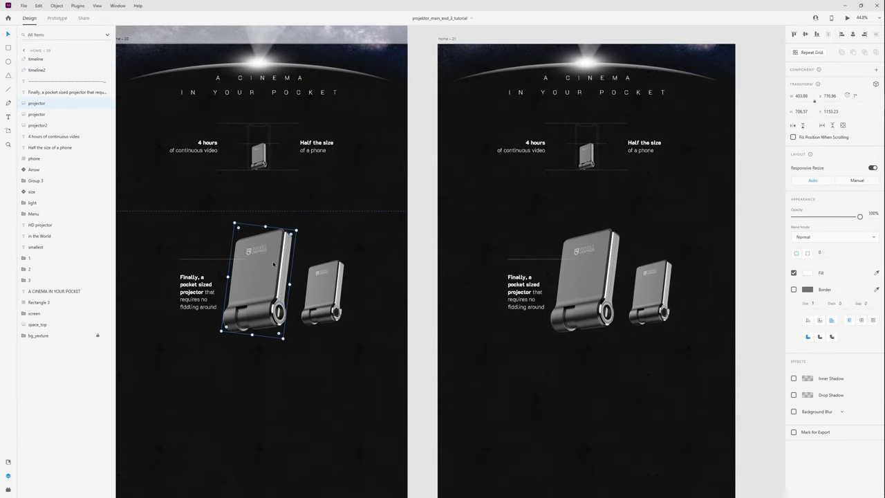
left_click(653, 280)
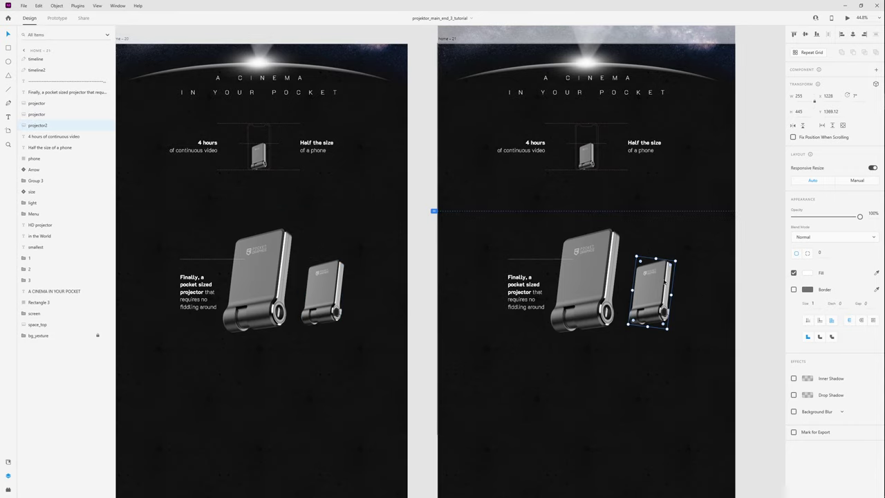
scroll(540, 218, "up", 2)
scroll(530, 209, "up", 1)
left_click_drag(504, 194, 457, 132)
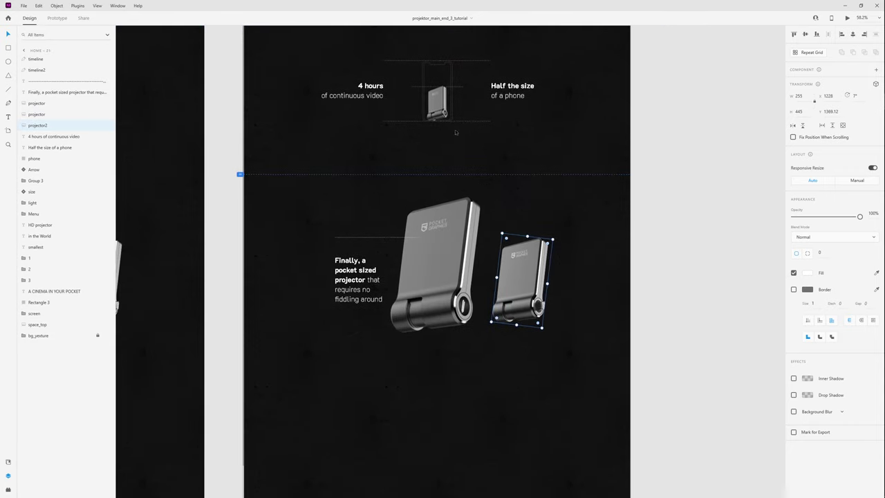
left_click(438, 262)
left_click(437, 103)
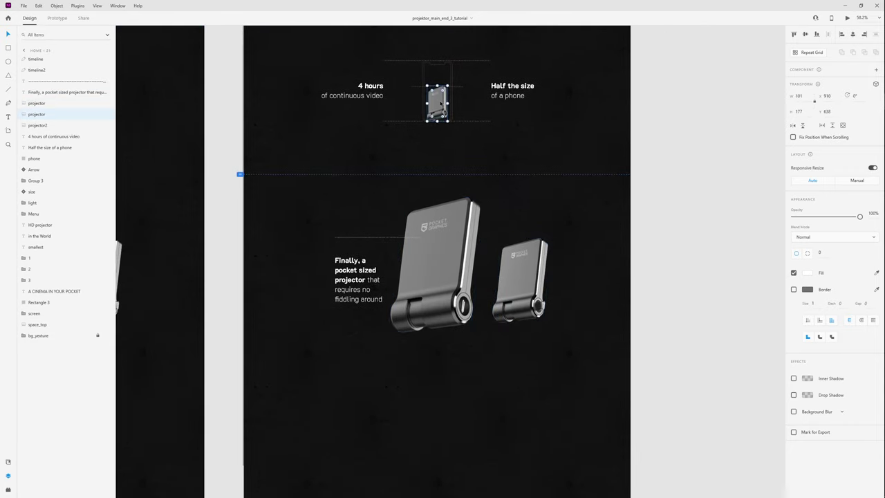
left_click_drag(439, 101, 488, 147)
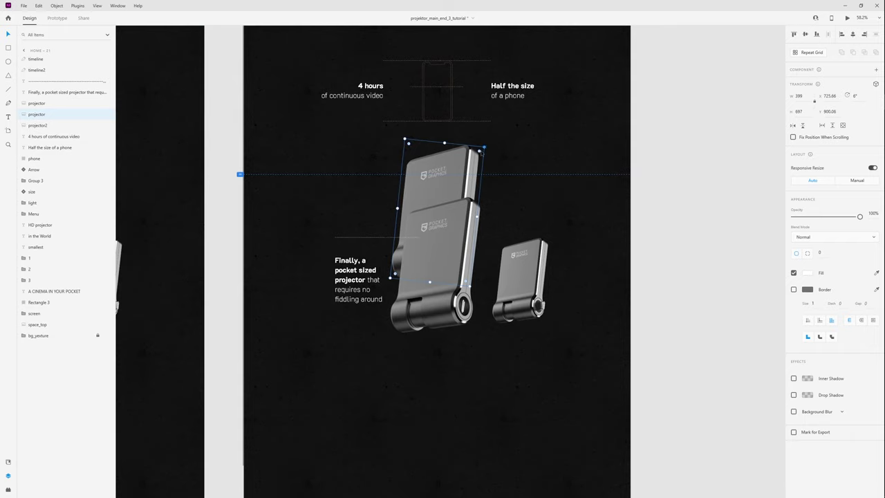
left_click_drag(457, 193, 453, 257)
- Delete the original large projector image from both "home – 21" and "home – 20", keeping the enlarged copy
key("Delete")
left_click_drag(119, 281, 401, 255)
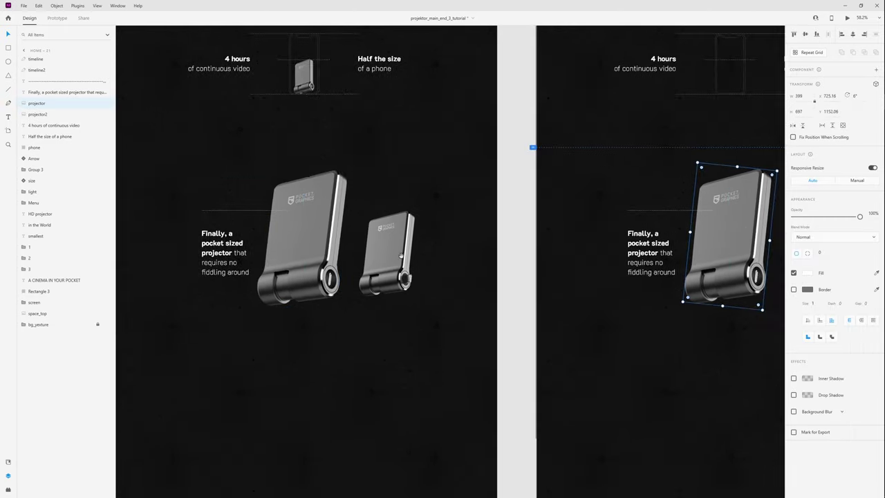
left_click(313, 250)
key("Delete")
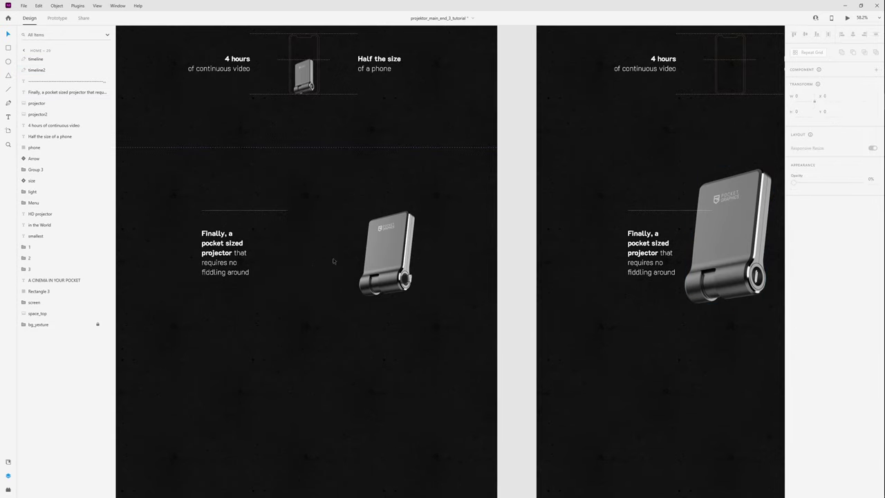
- Shift the secondary projector on both artboards sideways to the large projector's position and set its opacity to 0%
scroll(649, 211, "down", 2)
left_click_drag(649, 210, 460, 229)
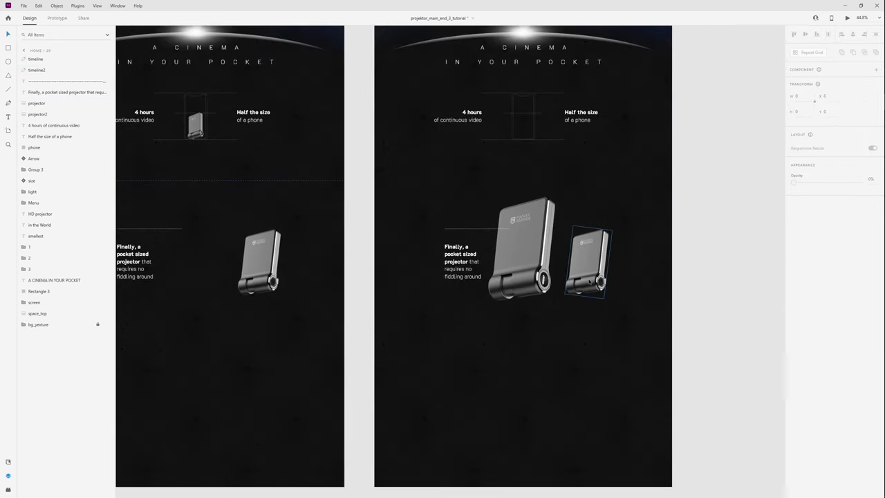
left_click(584, 272)
left_click(256, 268, "shift")
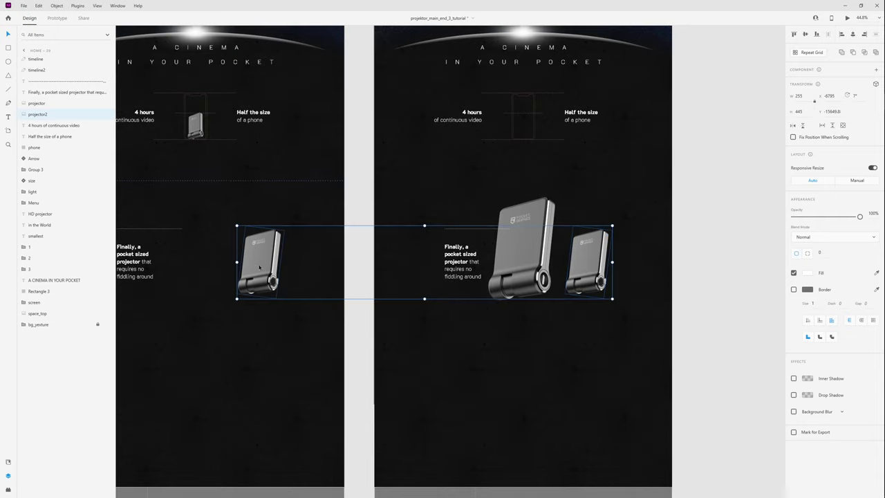
left_click_drag(593, 278, 534, 278)
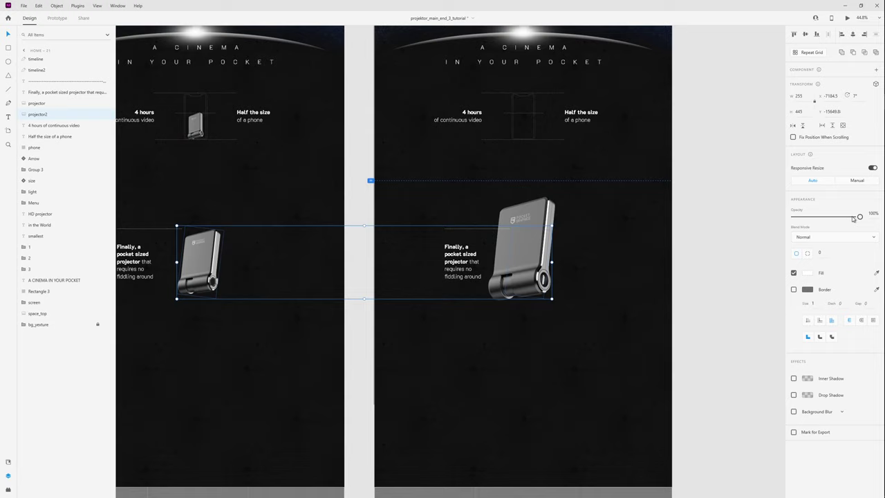
left_click_drag(853, 218, 788, 218)
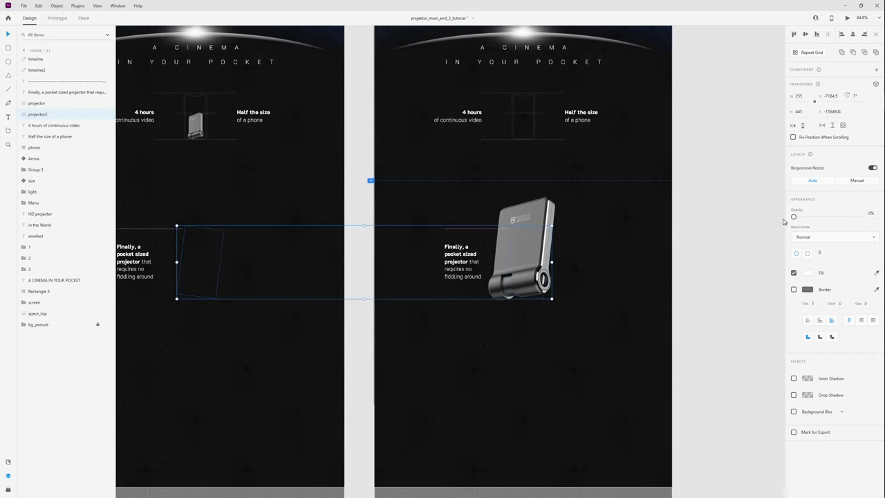
left_click(573, 351)
- Move the horizon, cinema heading and phone comparison on "home – 21" up beyond the artboard's upper edge
left_click_drag(508, 160, 445, 224)
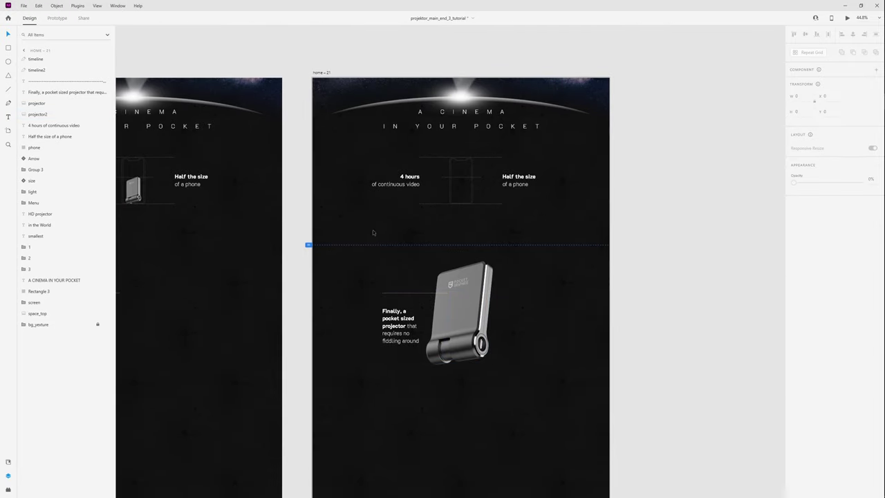
left_click_drag(341, 220, 617, 74)
scroll(538, 228, "up", 2)
left_click_drag(520, 224, 522, 90)
- Move the large projector, its line and its caption up near the top of "home – 21", at about Y 132
left_click_drag(466, 281, 551, 209)
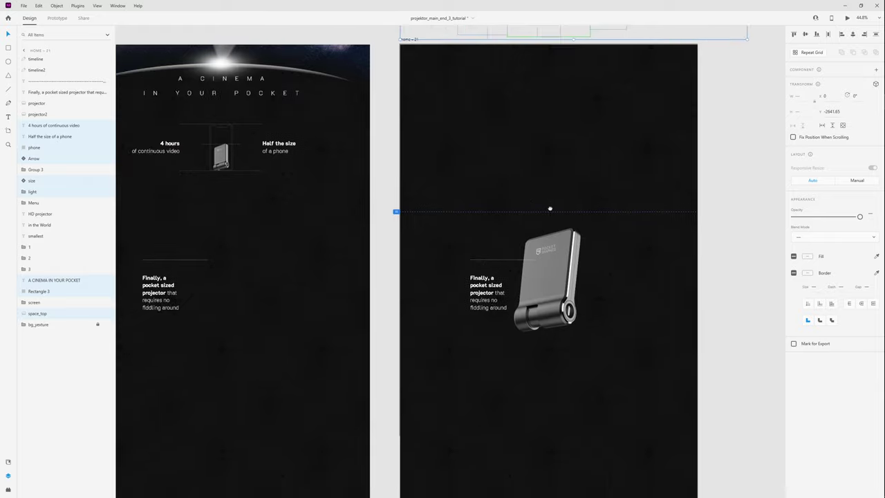
left_click_drag(437, 369, 599, 249)
left_click_drag(539, 338, 538, 181)
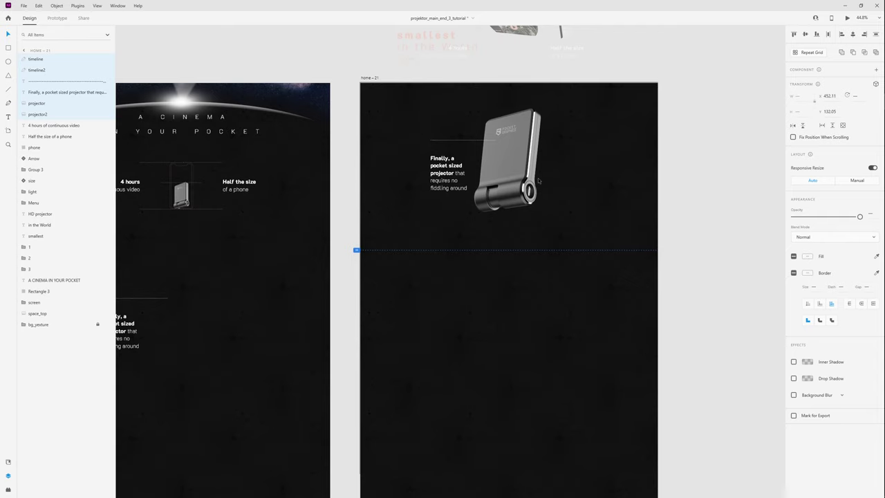
left_click(436, 266)
- Preview the key-triggered transition from "home – 20" to "home – 21", with the projector growing beside its caption
scroll(270, 254, "left", 3)
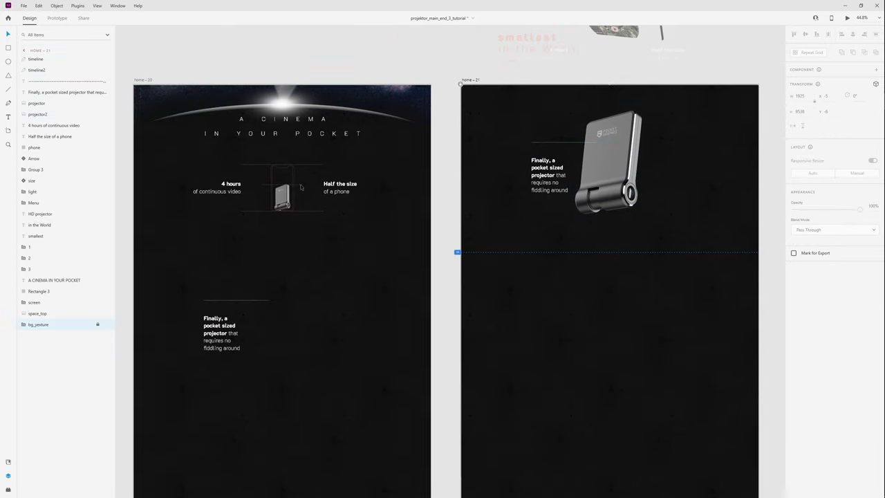
left_click(283, 199)
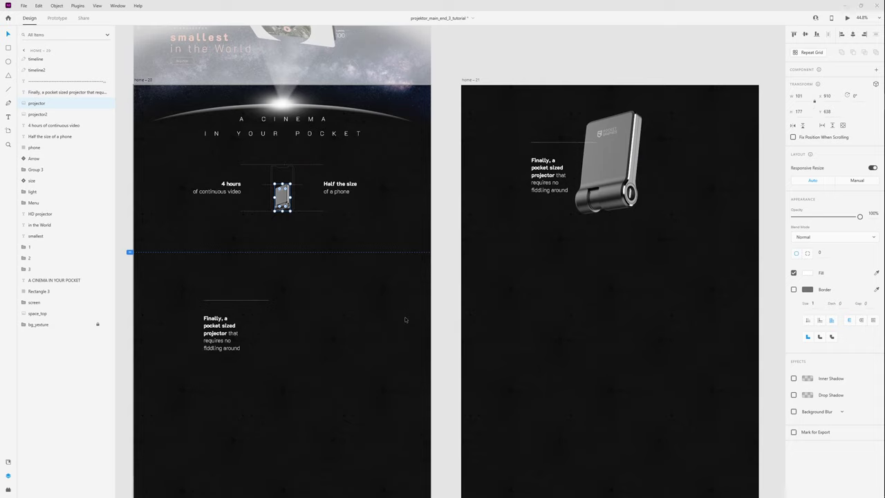
key("ctrl+Return")
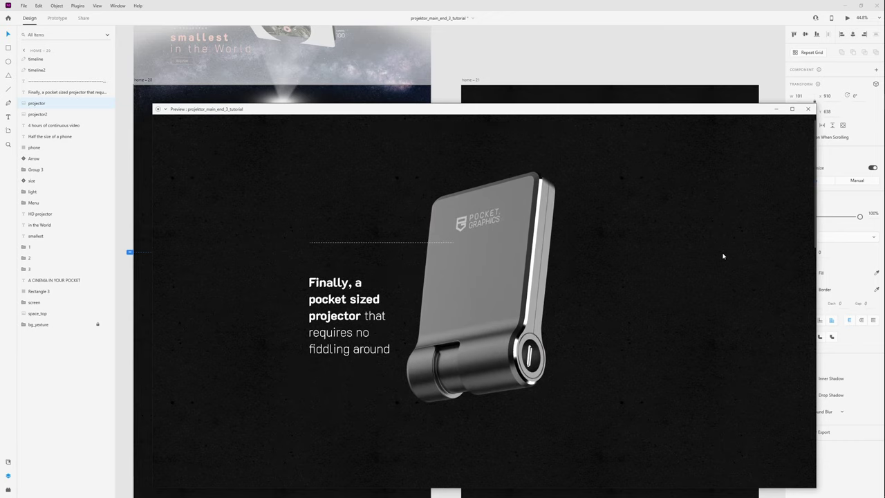
- Rotate the large projector on "home – 21" to a nearly upright 1°
left_click_drag(516, 233, 360, 239)
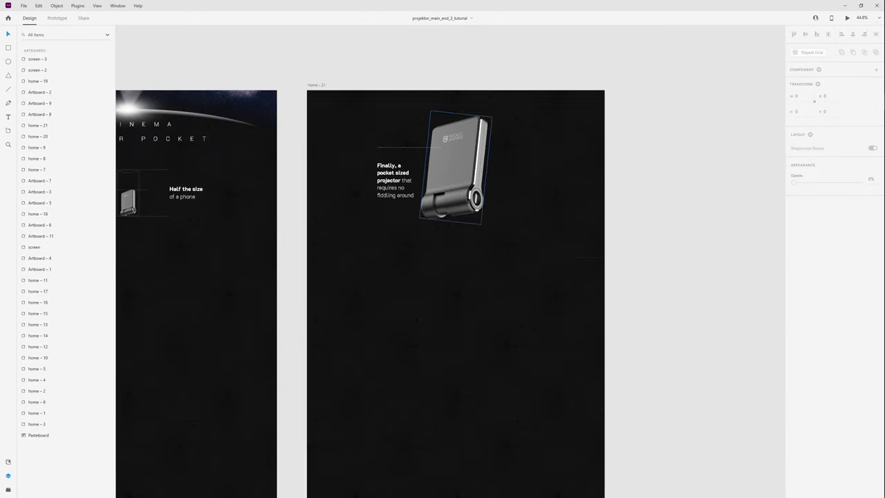
left_click(462, 203)
scroll(472, 181, "up", 3)
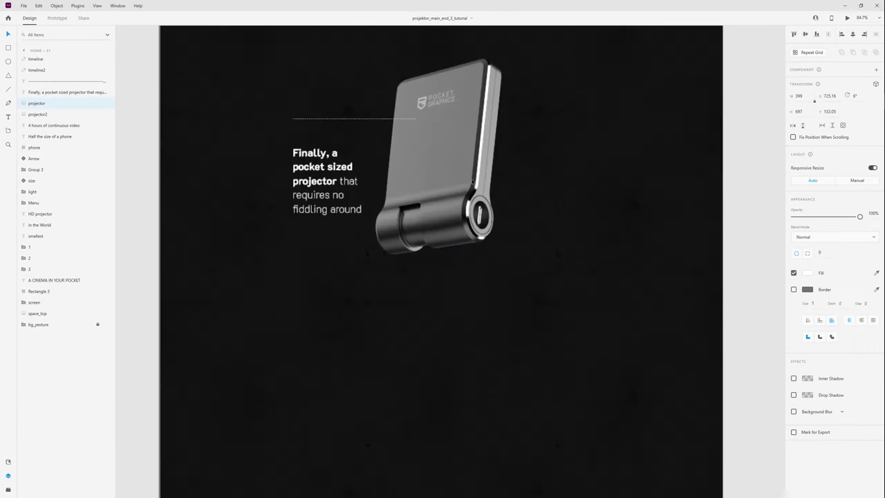
scroll(484, 249, "up", 2)
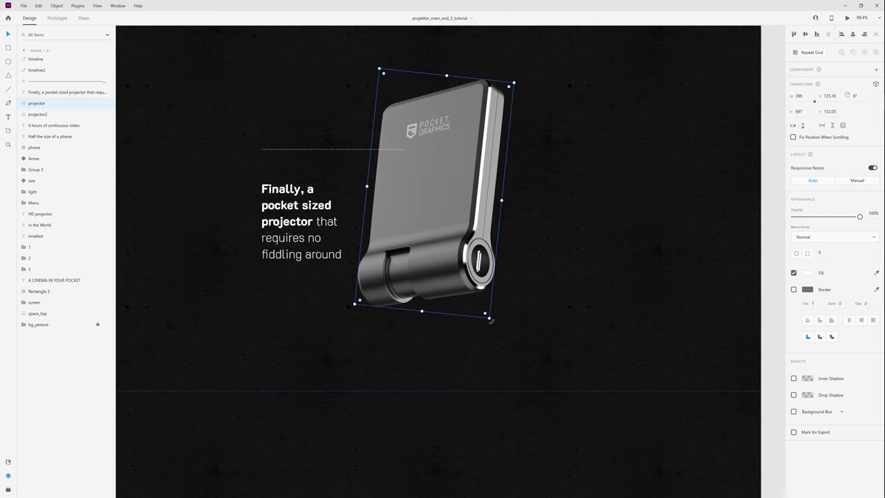
mouse_move(491, 319)
left_mouse_down()
mouse_move(500, 306)
mouse_move(502, 315)
left_mouse_up()
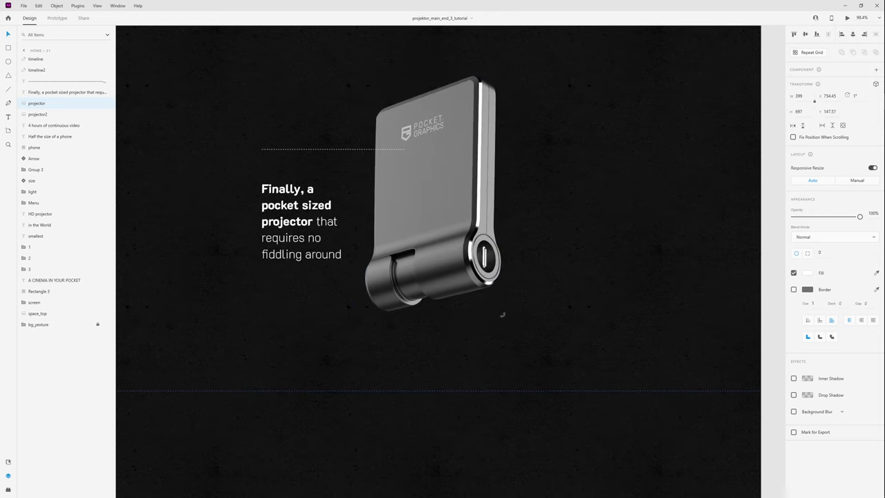
scroll(503, 315, "down", 2)
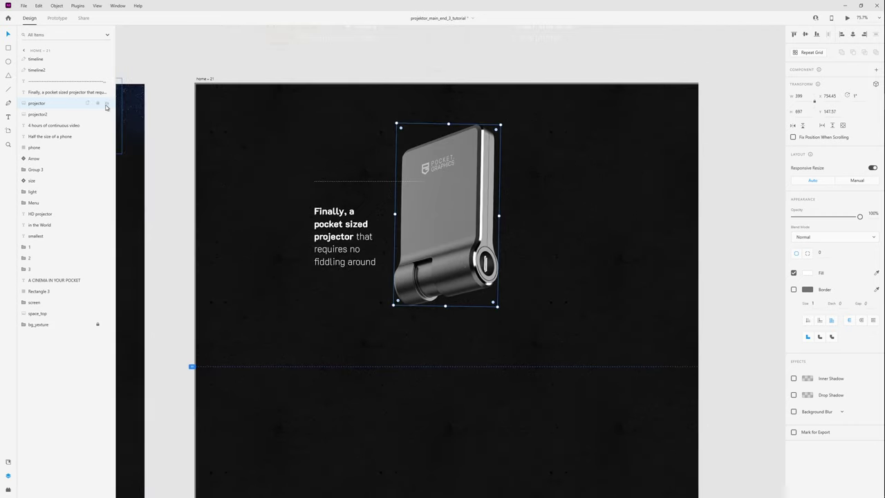
- Rotate the secondary projector on "home – 21" to 2°, temporarily hiding the large one and showing the secondary, then return its opacity to 0%
left_click(108, 104)
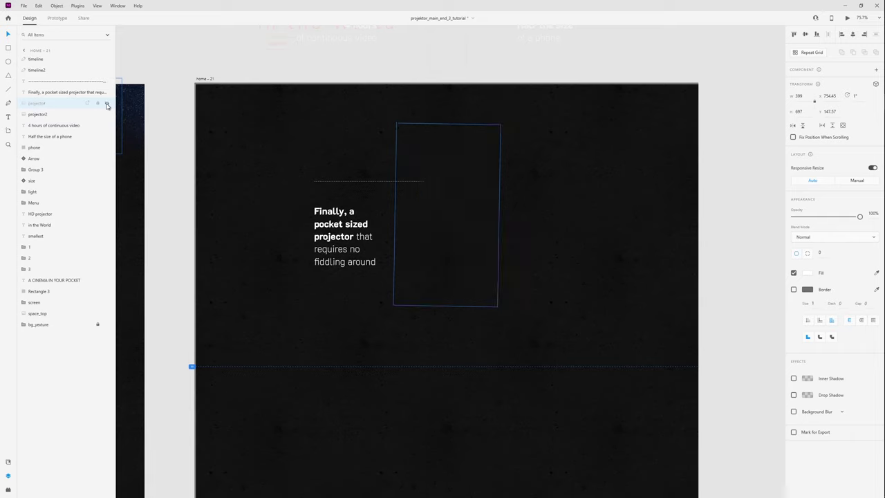
left_click(61, 116)
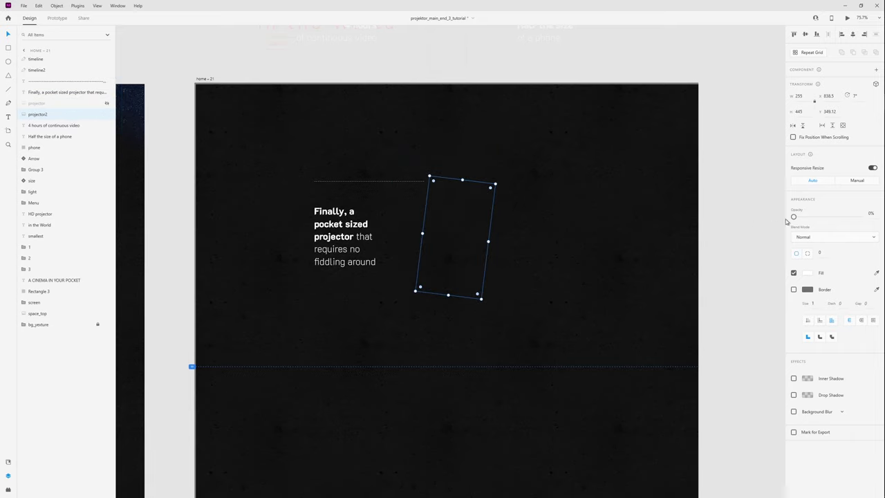
left_click_drag(795, 216, 860, 217)
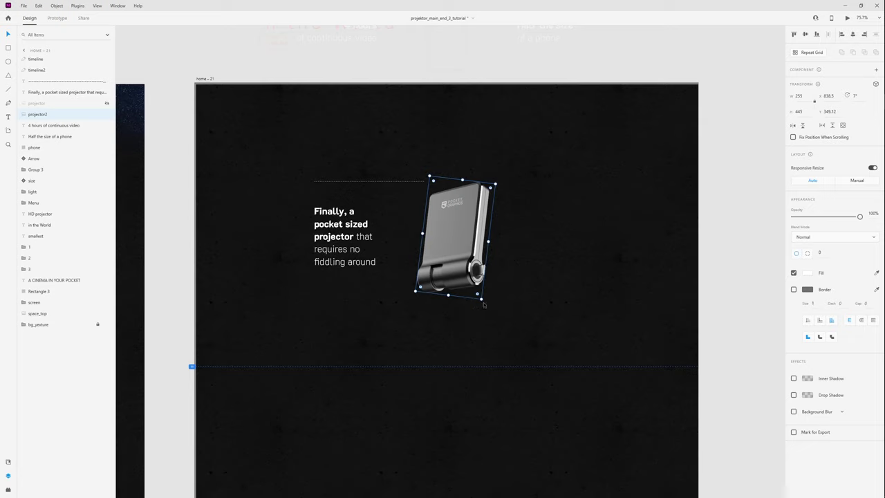
left_click_drag(484, 304, 488, 298)
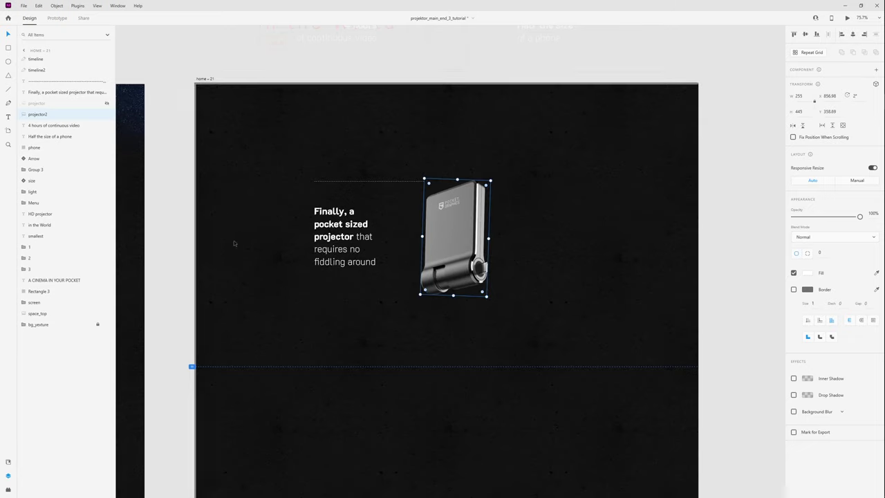
left_click_drag(853, 219, 755, 224)
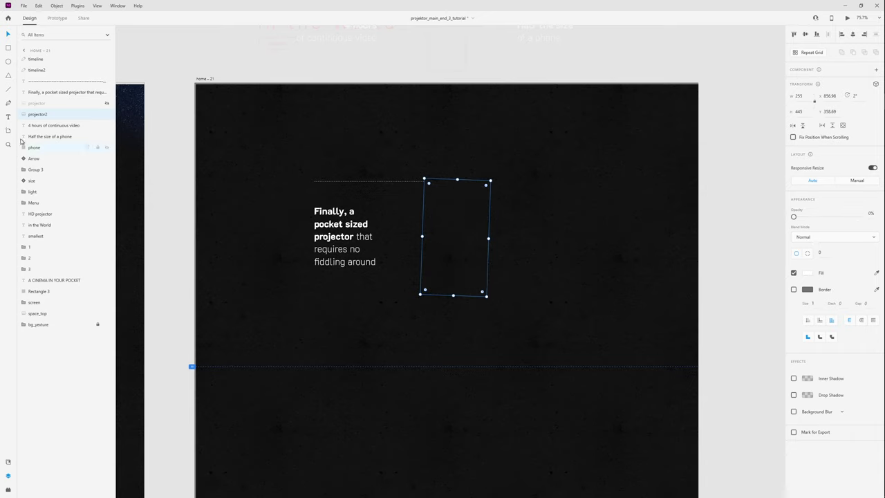
left_click(59, 106)
left_click(107, 103)
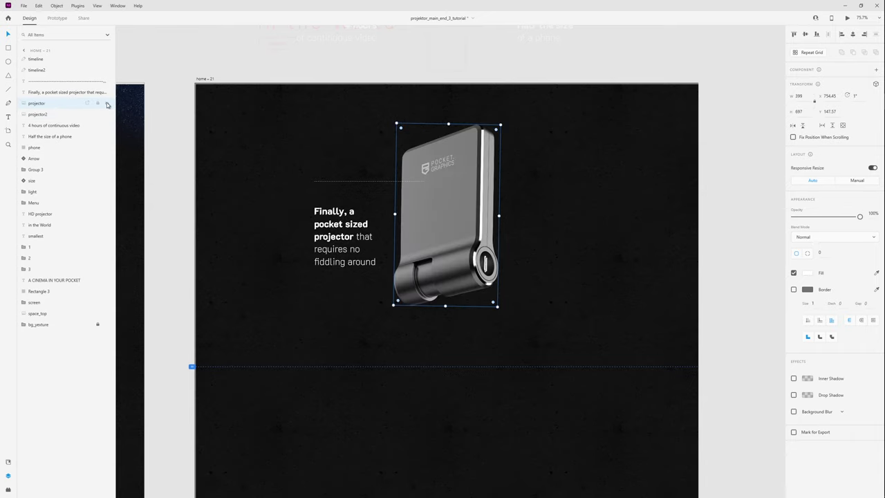
- Move the dotted line and the "Finally, a pocket sized projector" caption on "home – 21" up to about Y 279
left_click(367, 182)
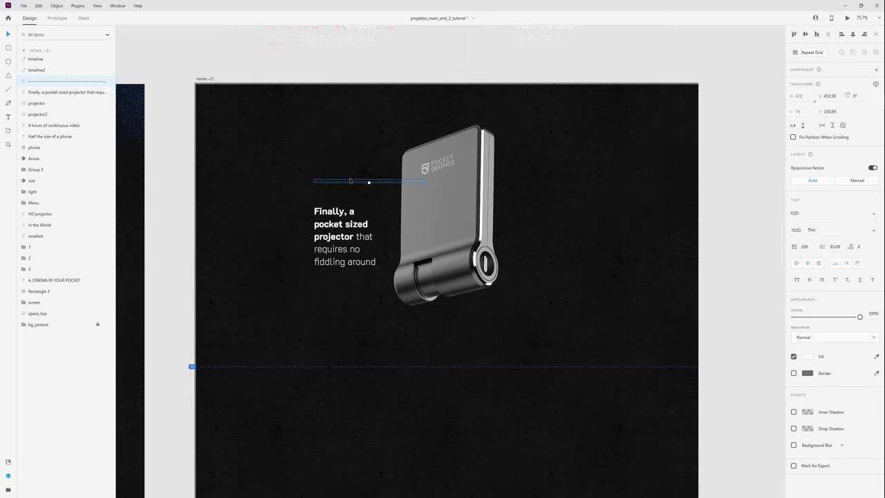
left_click_drag(349, 181, 350, 166)
left_click(345, 226)
mouse_move(334, 226)
left_mouse_down()
mouse_move(335, 202)
mouse_move(345, 214)
left_mouse_up()
left_click(383, 166, "shift")
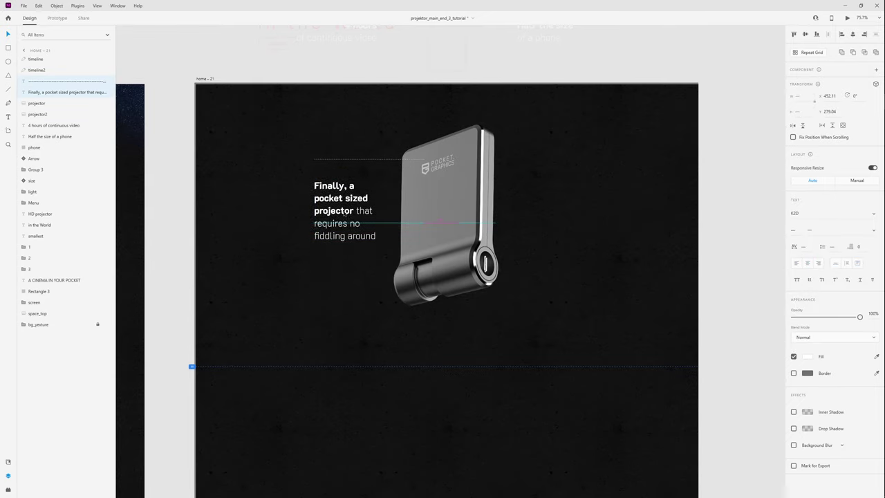
- Duplicate the "home – 21" artboard and place the copy beside it as "home – 22"
left_click(265, 233)
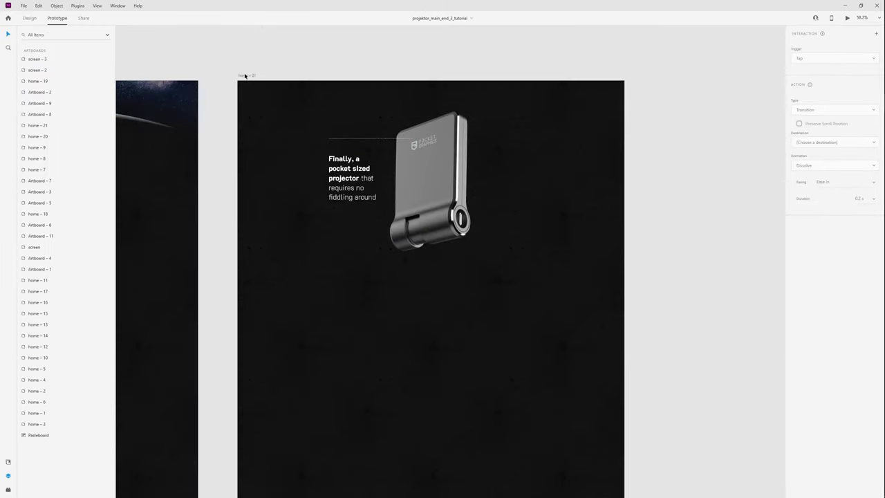
left_click_drag(244, 76, 666, 76)
scroll(438, 81, "down", 3)
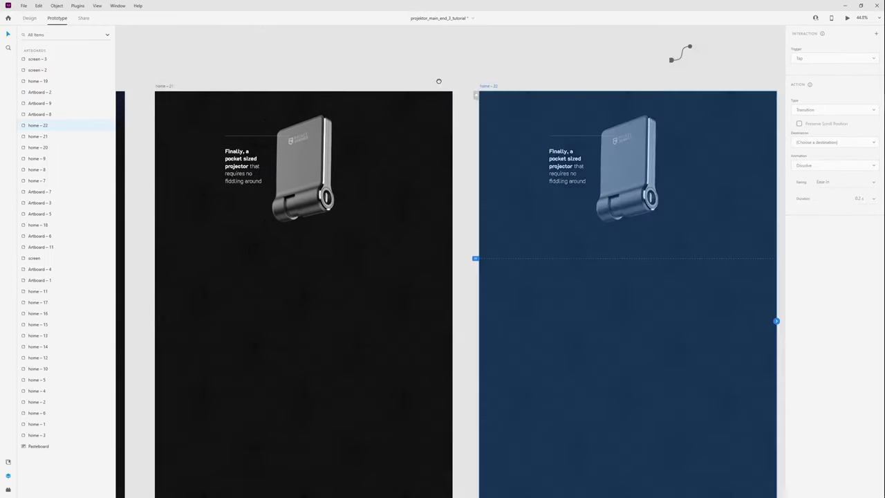
- Link the large projector on "home – 21" to "home – 22" as a Down Arrow key Auto-Animate with Snap easing over 2 s
left_click(304, 170)
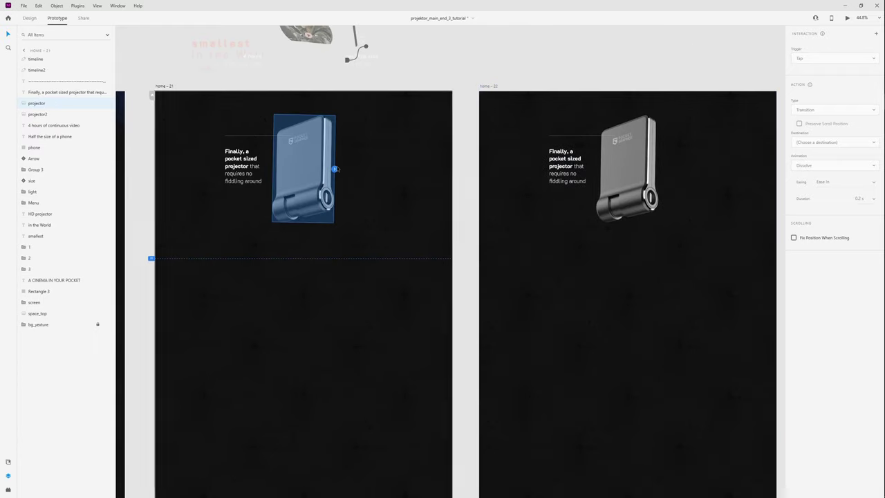
left_click_drag(336, 169, 544, 332)
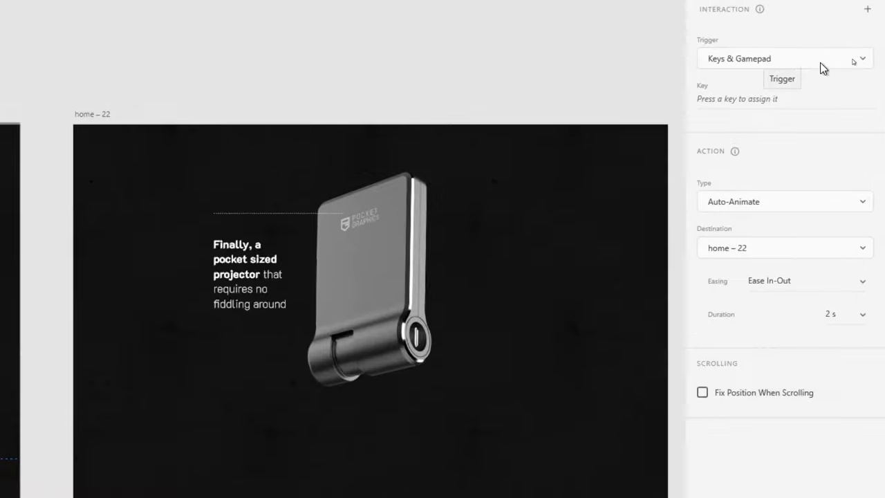
left_click(847, 60)
left_click(846, 62)
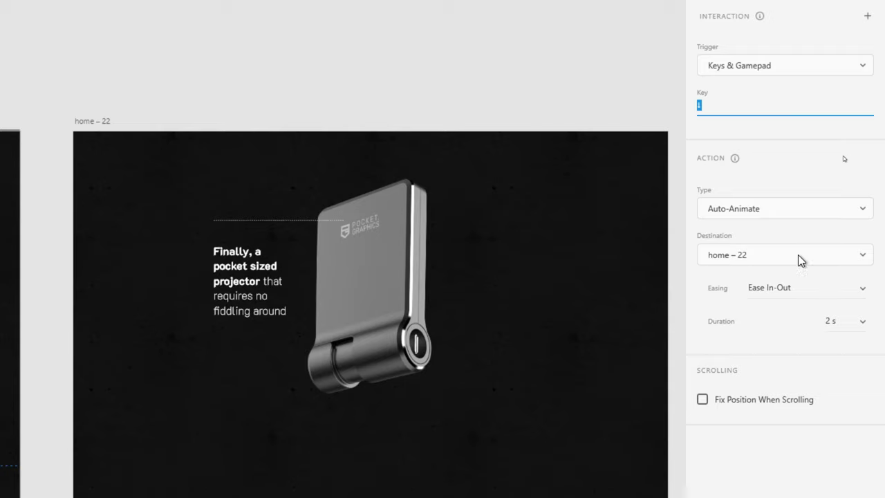
left_click(862, 289)
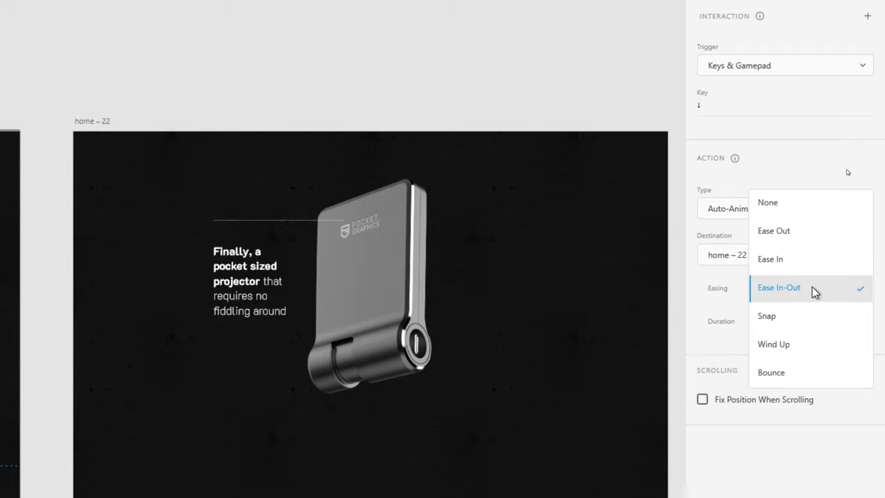
left_click(795, 320)
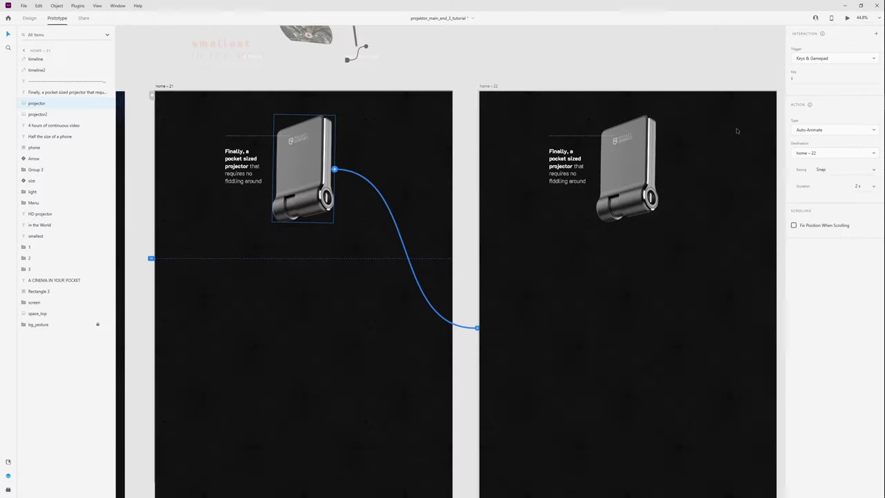
- Tilt the large projector on "home – 22" clockwise
left_click(651, 72)
left_click_drag(650, 72, 544, 72)
key("ctrl+Tab")
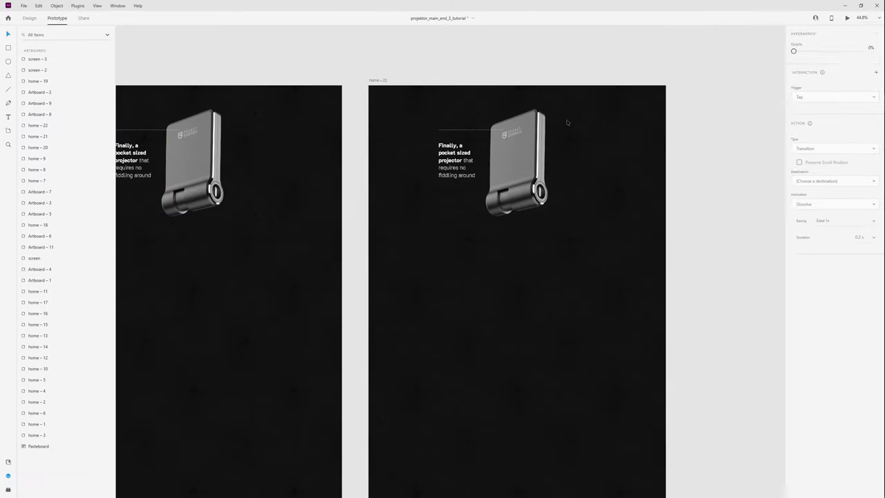
scroll(570, 190, "up", 3)
left_click(487, 188)
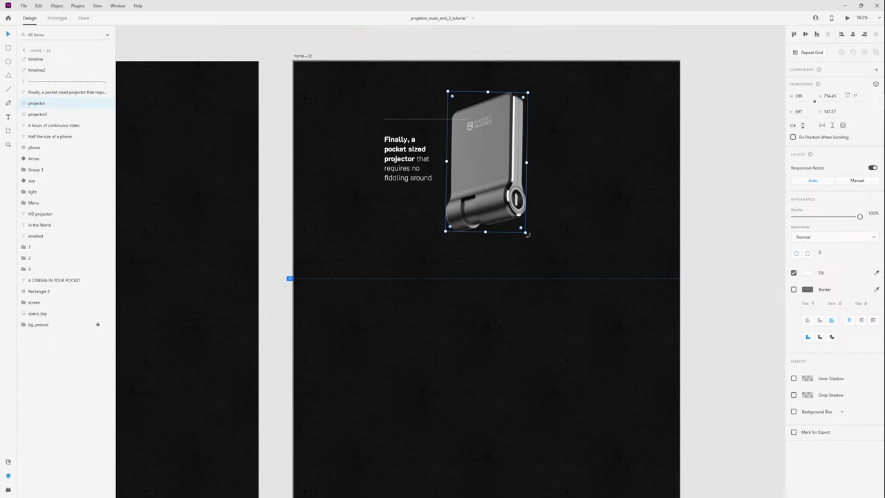
left_click_drag(525, 237, 510, 248)
- Place the secondary projector at 100% opacity beside the large one on "home – 22" and tilt it clockwise to 15°
left_click(37, 115)
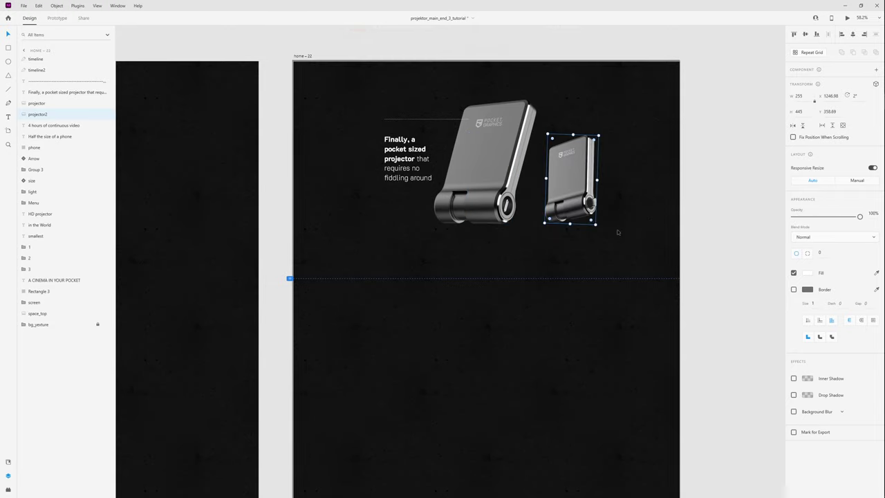
left_click_drag(598, 226, 589, 240)
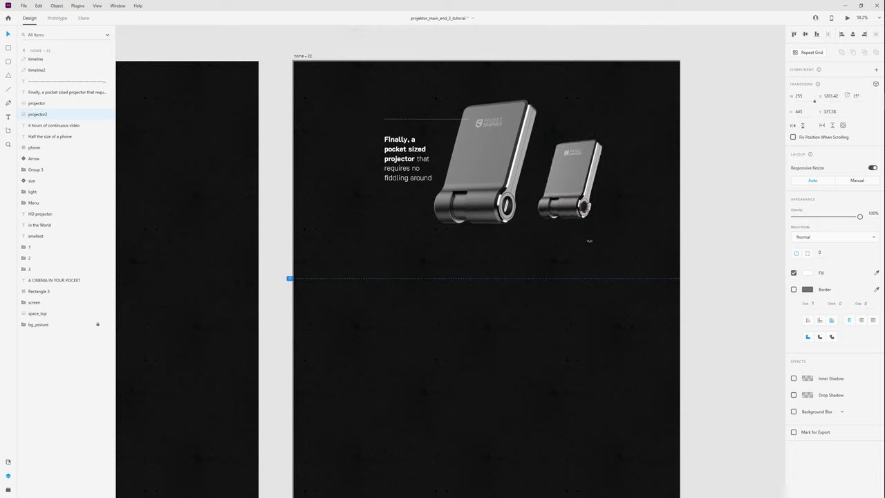
left_click_drag(566, 192, 576, 194)
- Lower the caption and its dotted line on "home – 22" slightly, to about Y 323
left_click(405, 150)
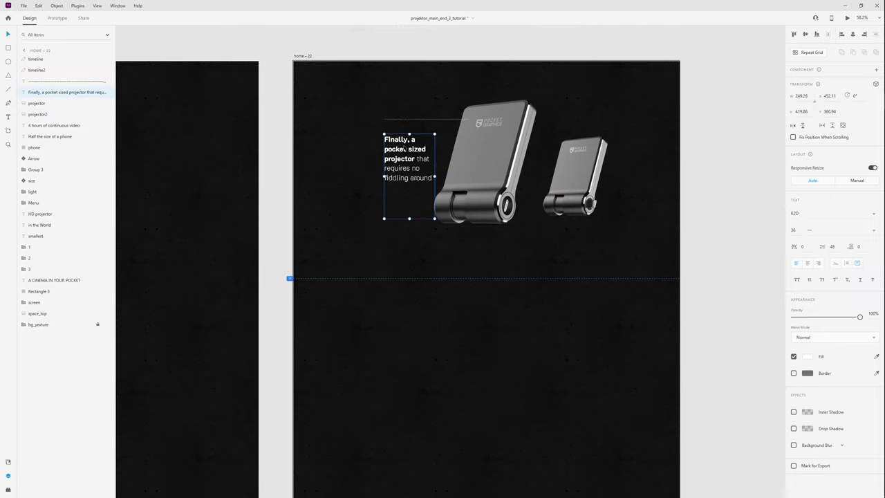
left_click_drag(401, 149, 401, 159)
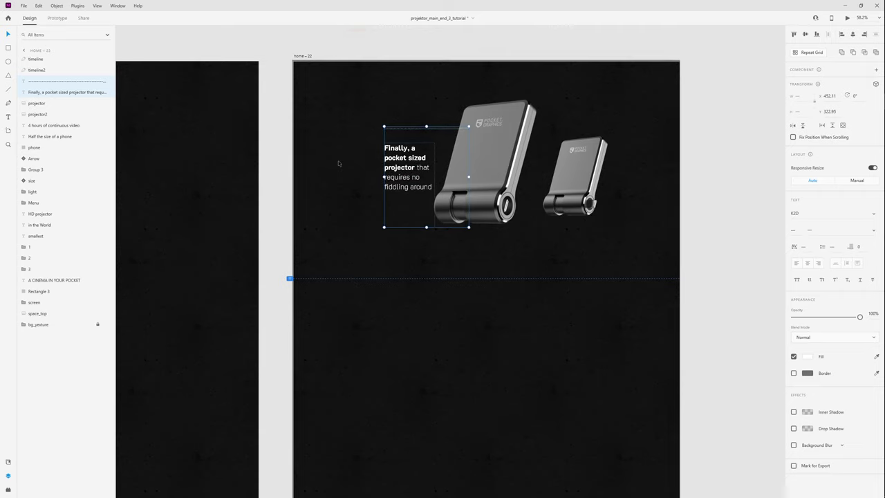
left_click(339, 164)
left_click_drag(370, 126, 397, 165)
- Move the large projector on "home – 21" up slightly, to about Y 129
scroll(245, 161, "left", 5)
left_click(333, 200)
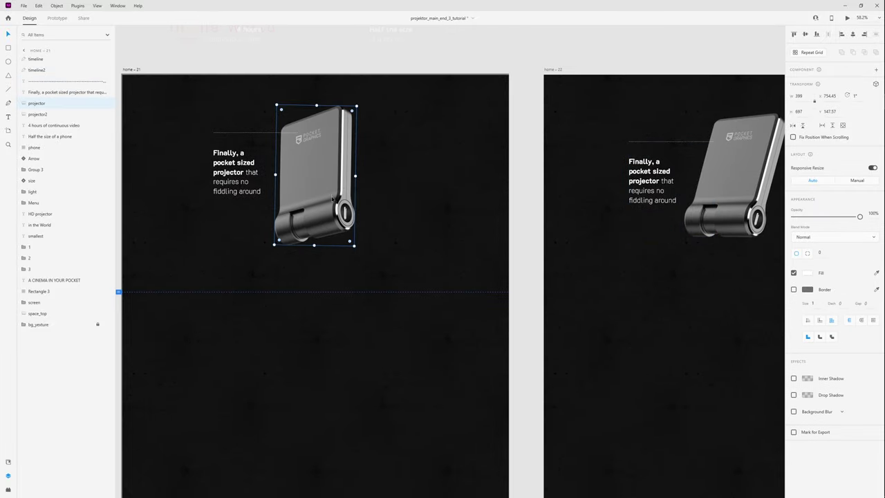
left_click(326, 191)
left_click(303, 198)
left_click_drag(304, 197, 304, 193)
scroll(311, 191, "down", 2)
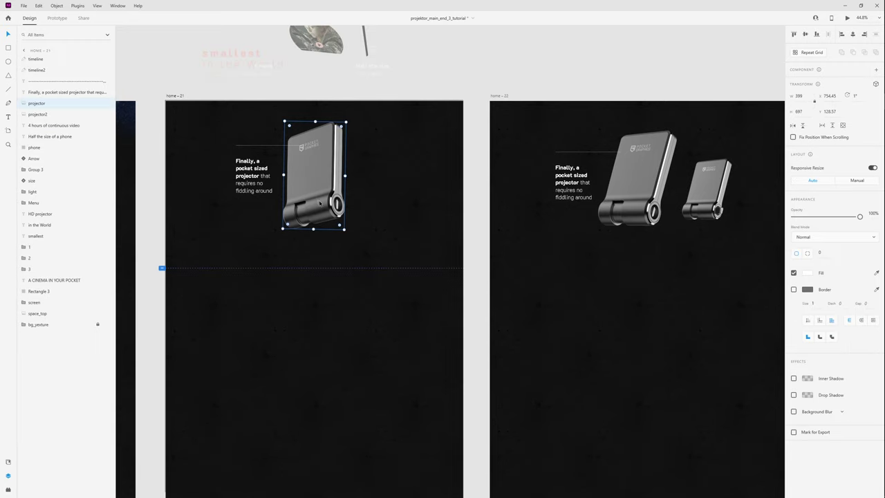
- Preview the key-triggered transition from "home – 21" to the two tilted projectors on "home – 22"
key("ctrl+Return")
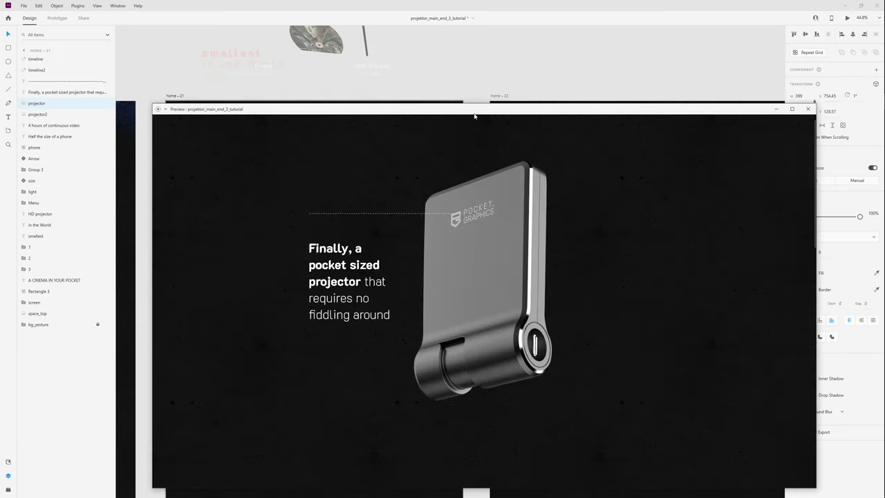
left_click_drag(474, 112, 424, 68)
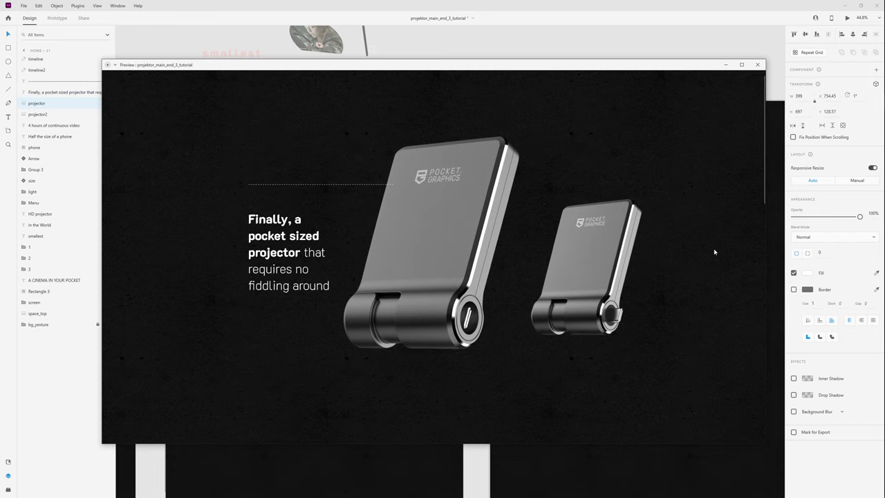
left_click(758, 65)
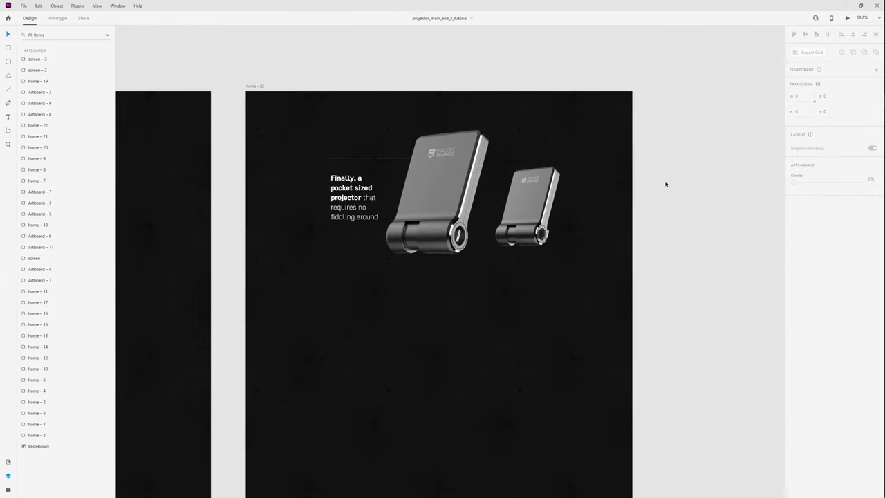
- Preview the whole animated sequence from "home – 9" through to the two tilted projectors
scroll(666, 184, "down", 5)
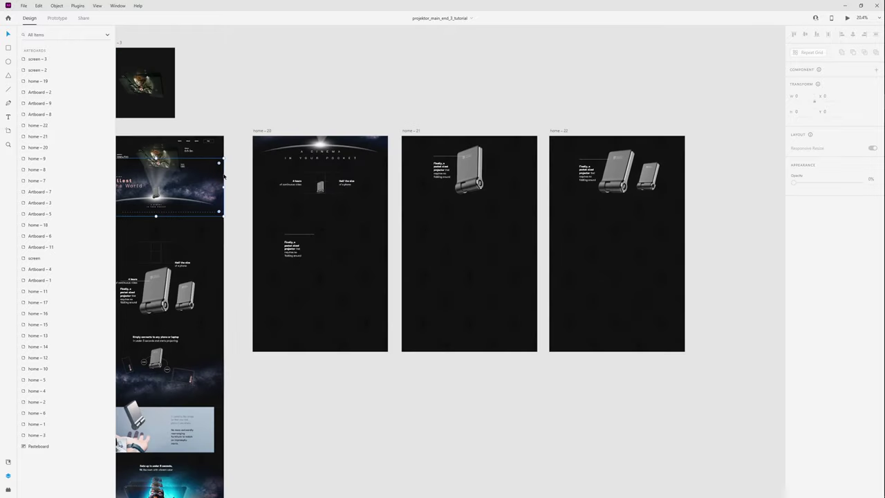
left_click(223, 177)
key("ctrl+Return")
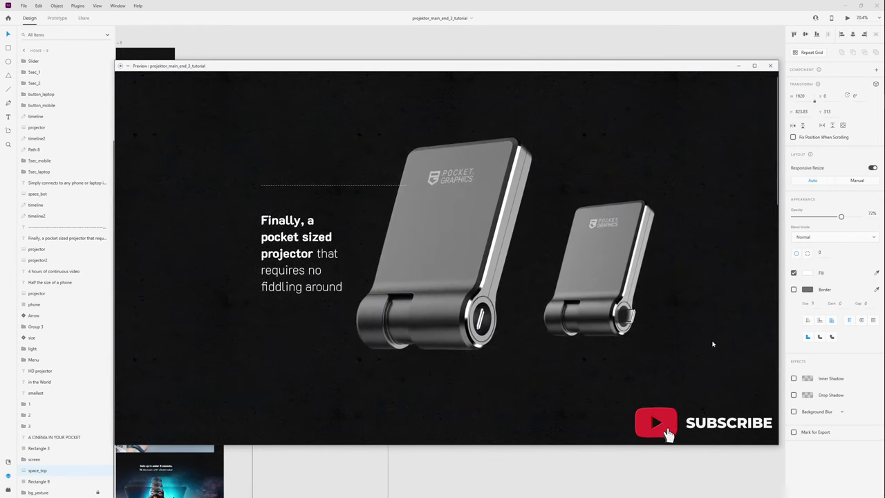
left_click(773, 65)
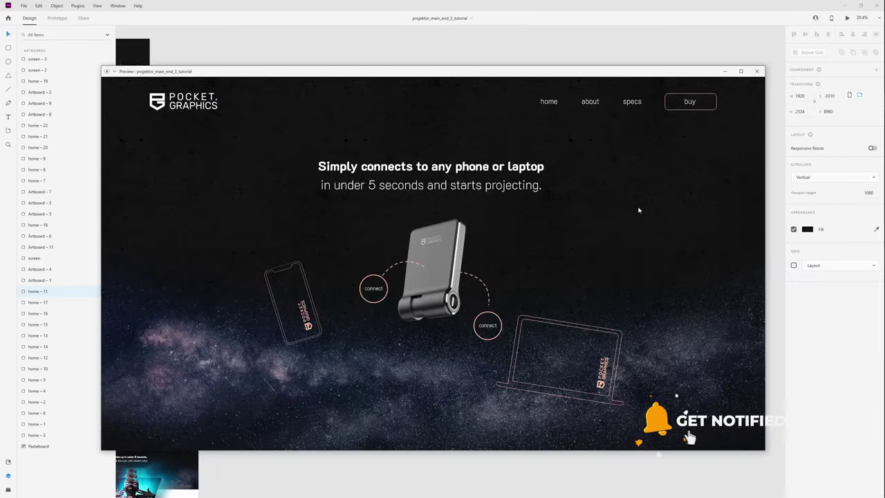
- Preview "home – 11" and test the laptop and phone connect buttons with their 5 sec animations
key("ctrl+Return")
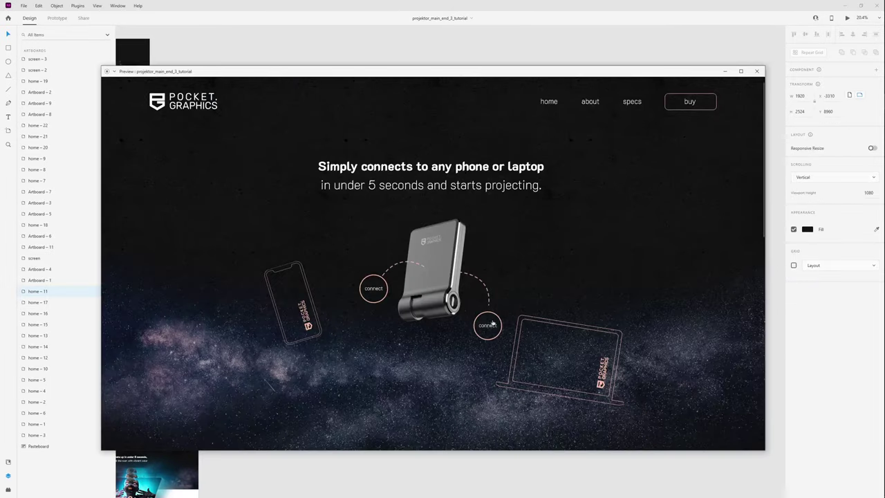
left_click(485, 329)
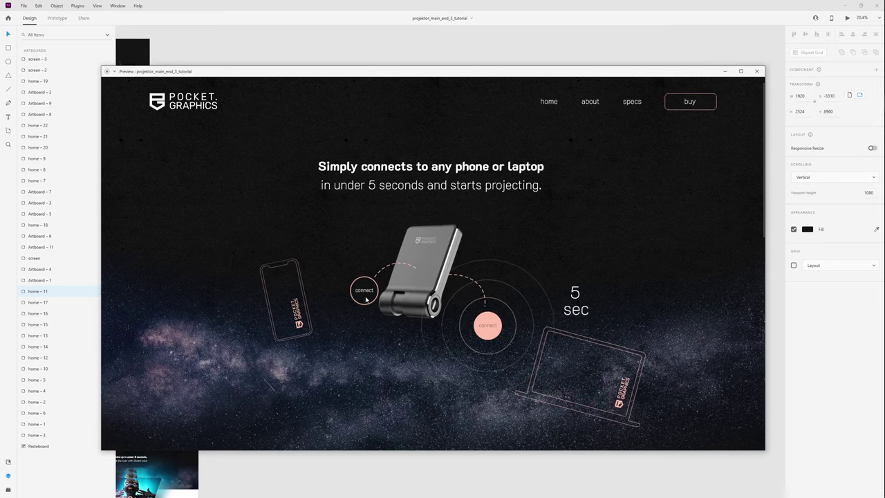
left_click(495, 334)
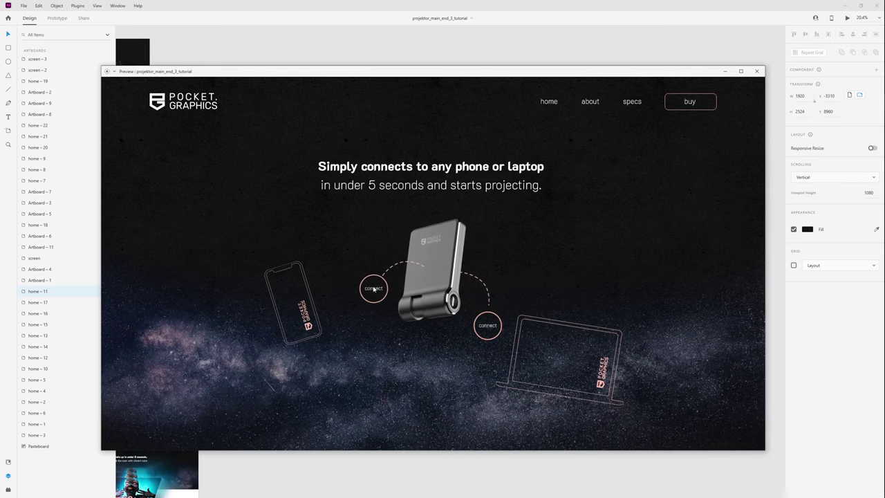
left_click(377, 290)
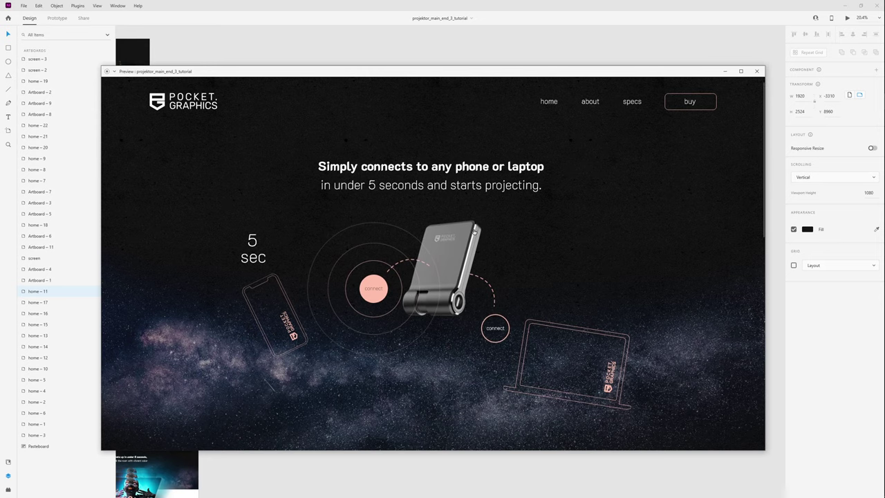